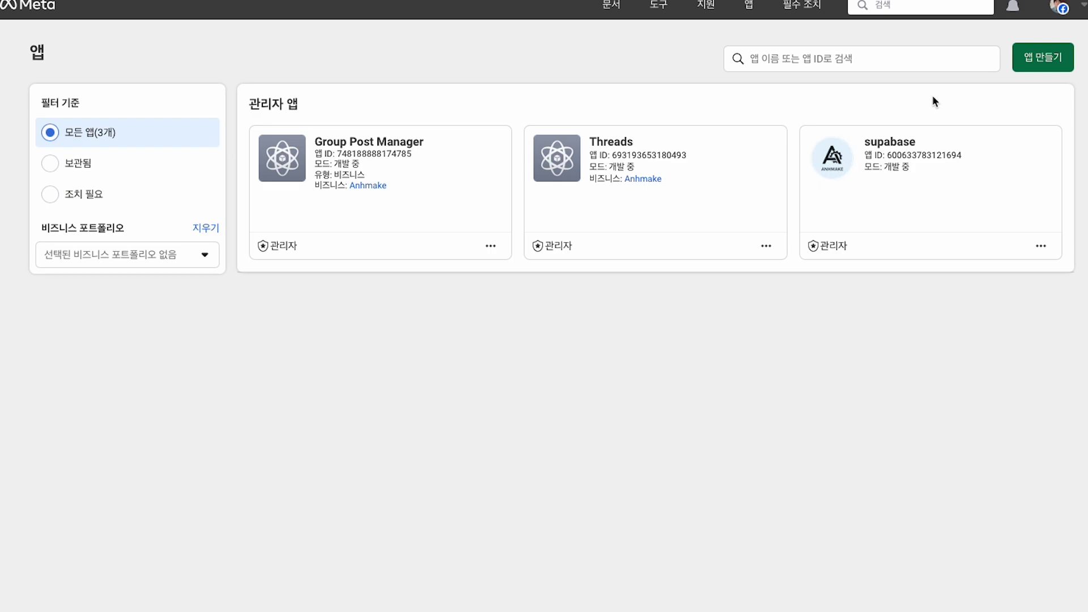
Start creating a new app named "thread post api" with the prefilled contact email, and continue to the use cases.
click(1025, 62)
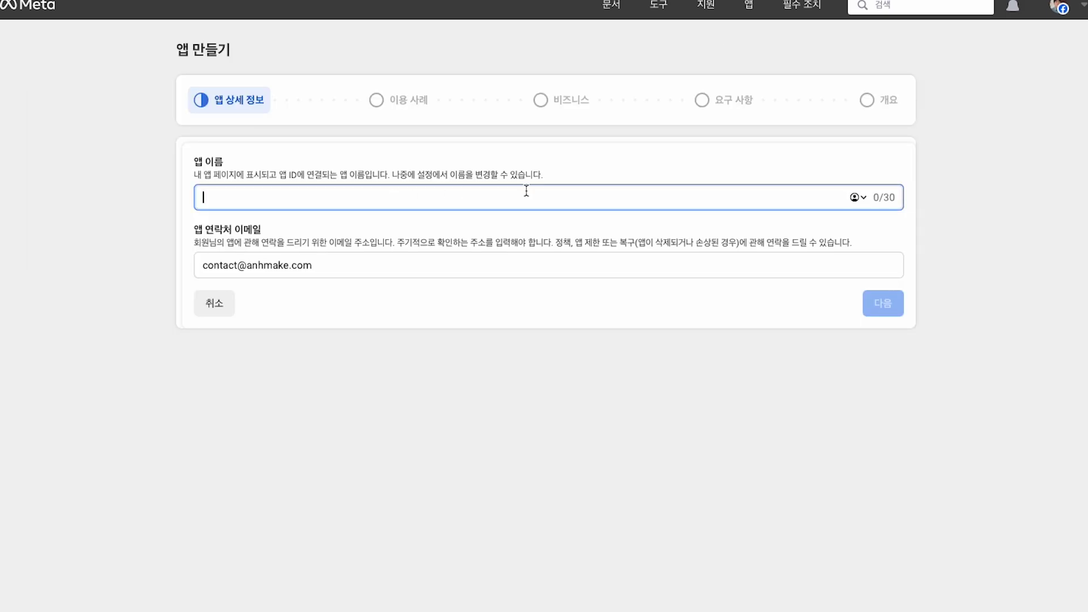
text(thread post api)
click(402, 407)
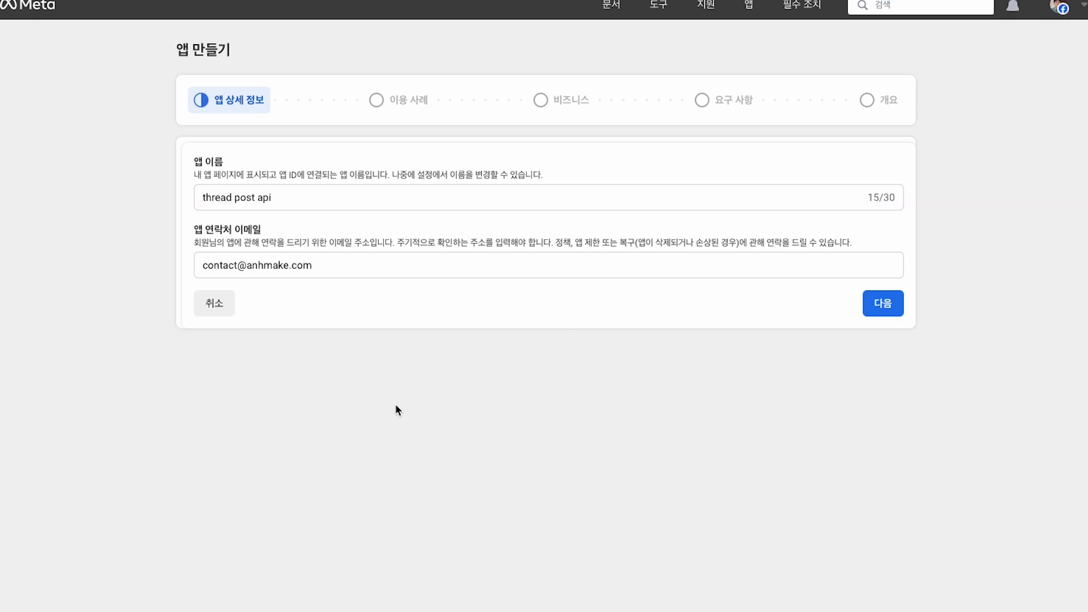
click(884, 303)
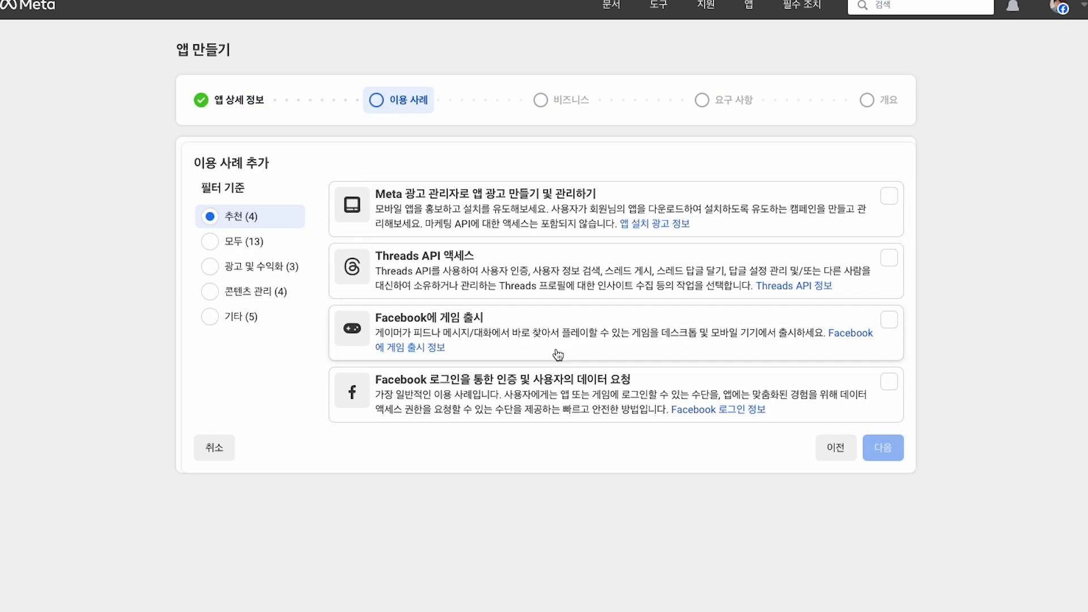
Show all use cases, add the Threads API access (Threads API 액세스) use case to the app, and continue.
click(209, 245)
scroll(510, 369, down, 10)
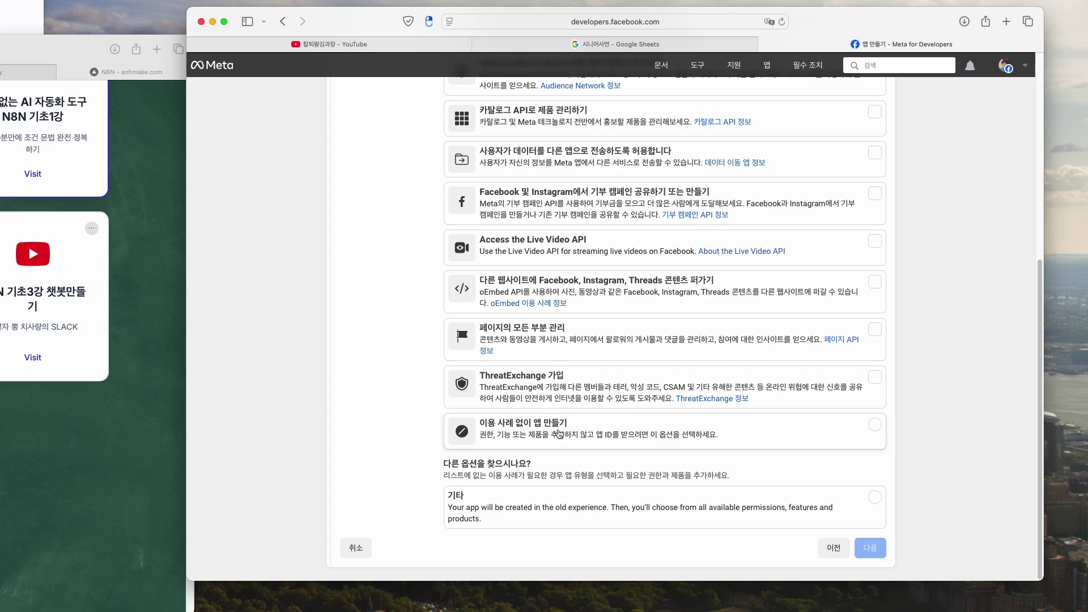
scroll(532, 410, up, 10)
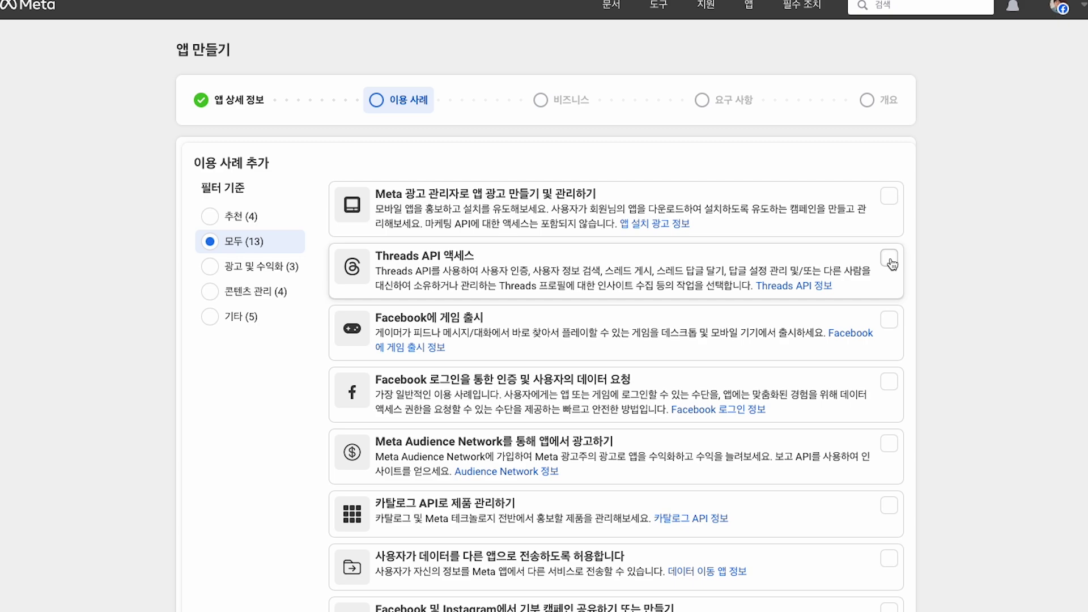
click(891, 260)
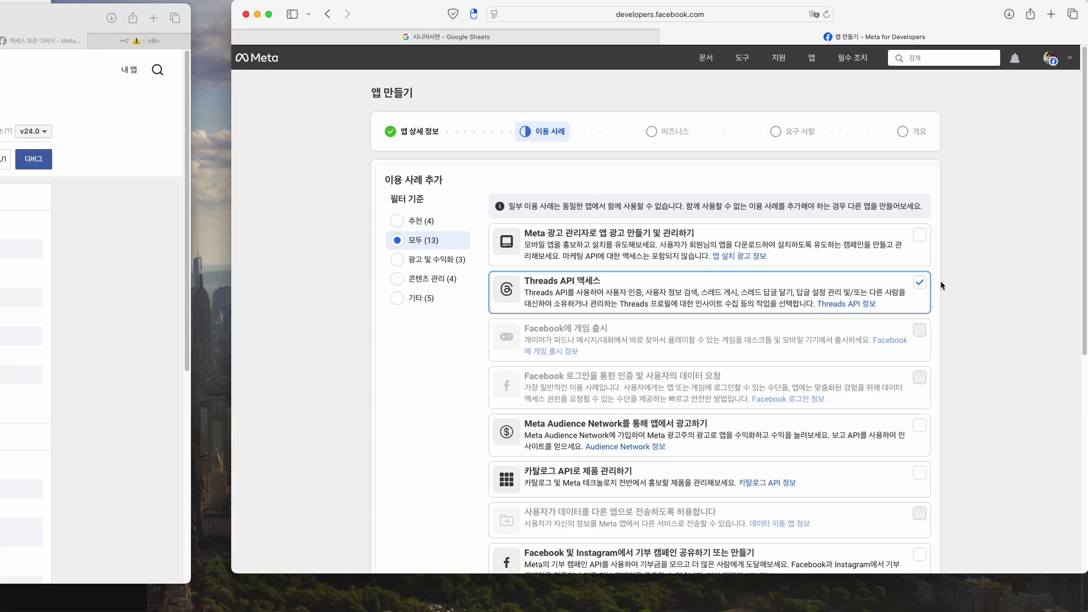
scroll(1026, 309, down, 5)
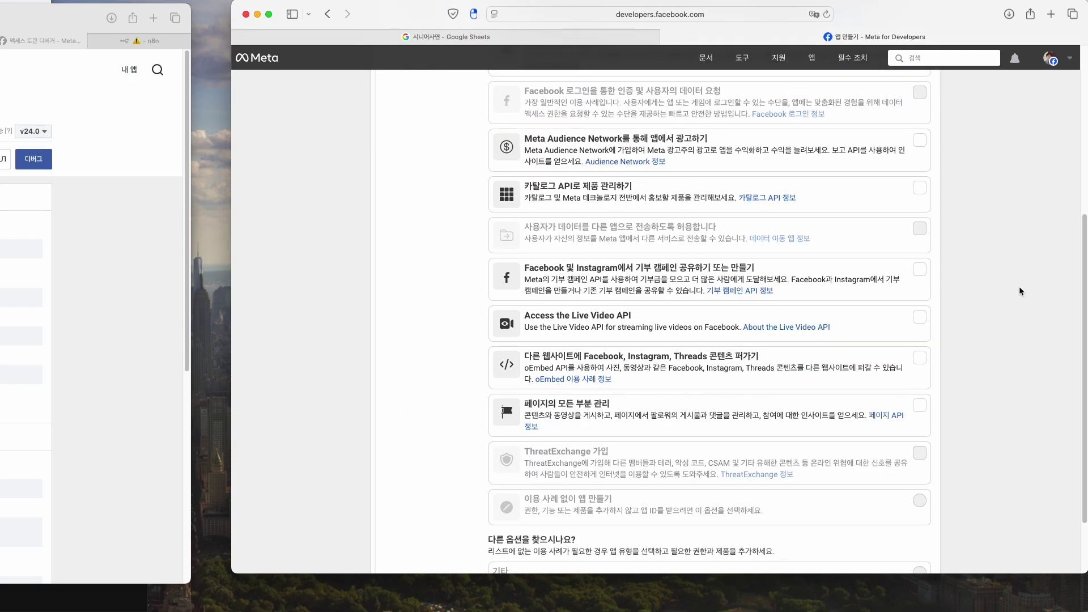
scroll(1020, 291, down, 3)
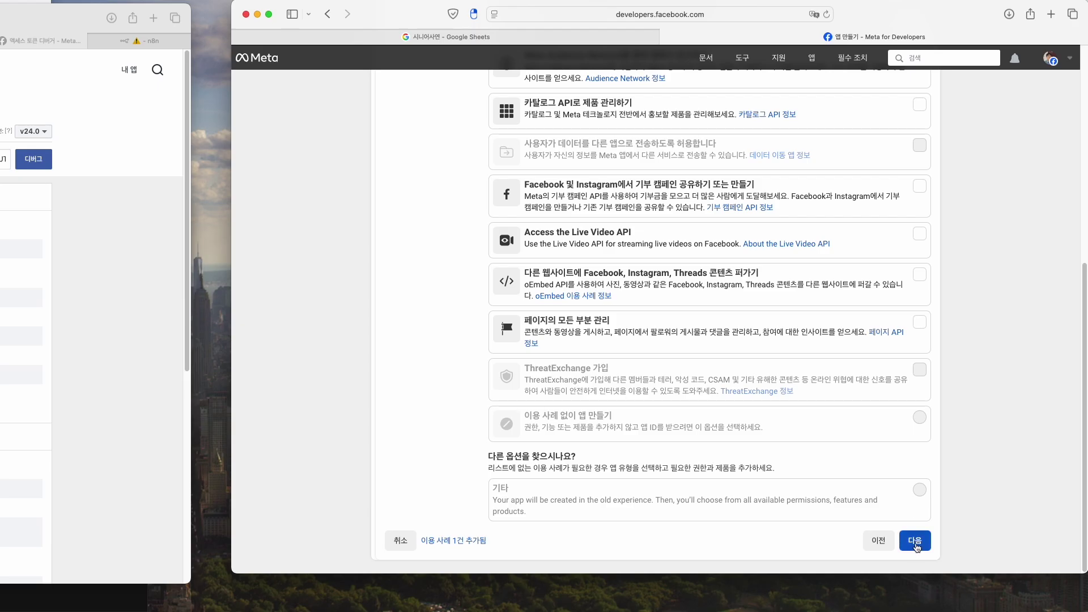
click(915, 541)
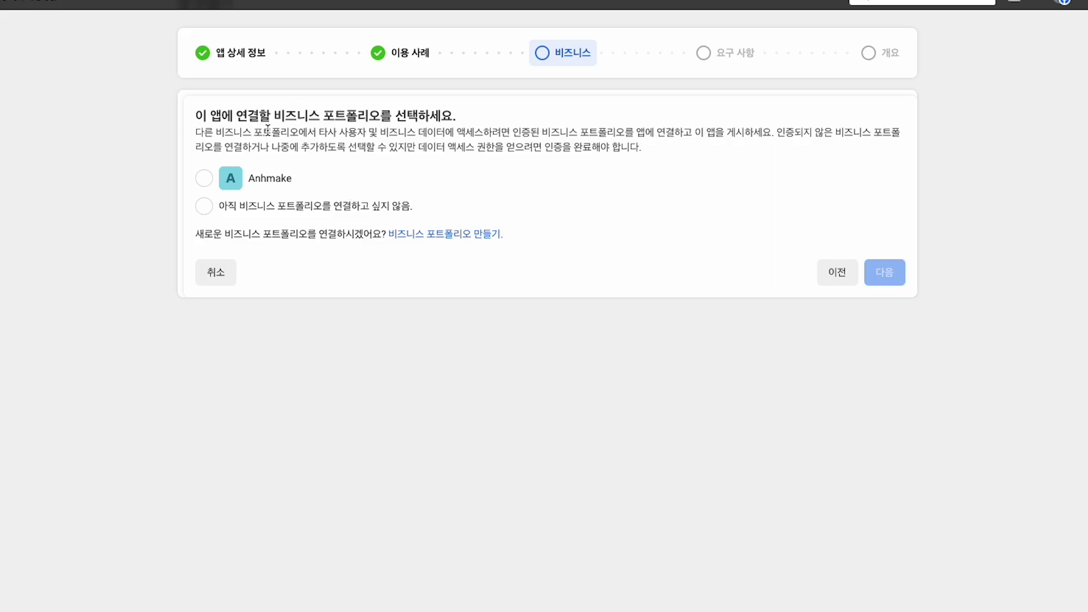
Choose not to connect a business portfolio yet, finish creating the app, and go to its dashboard.
click(225, 207)
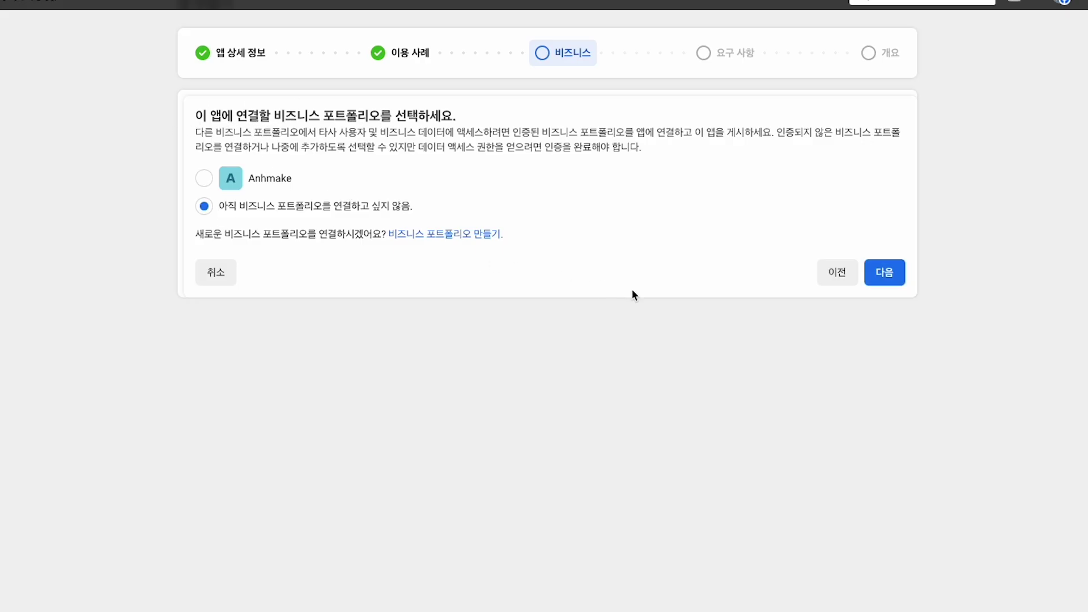
click(883, 273)
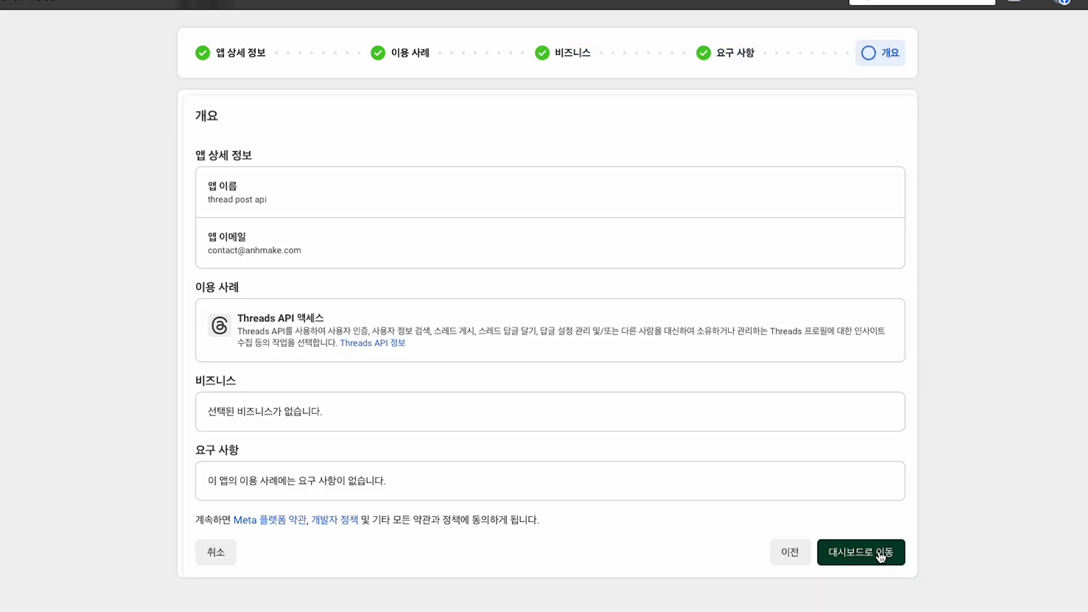
click(881, 554)
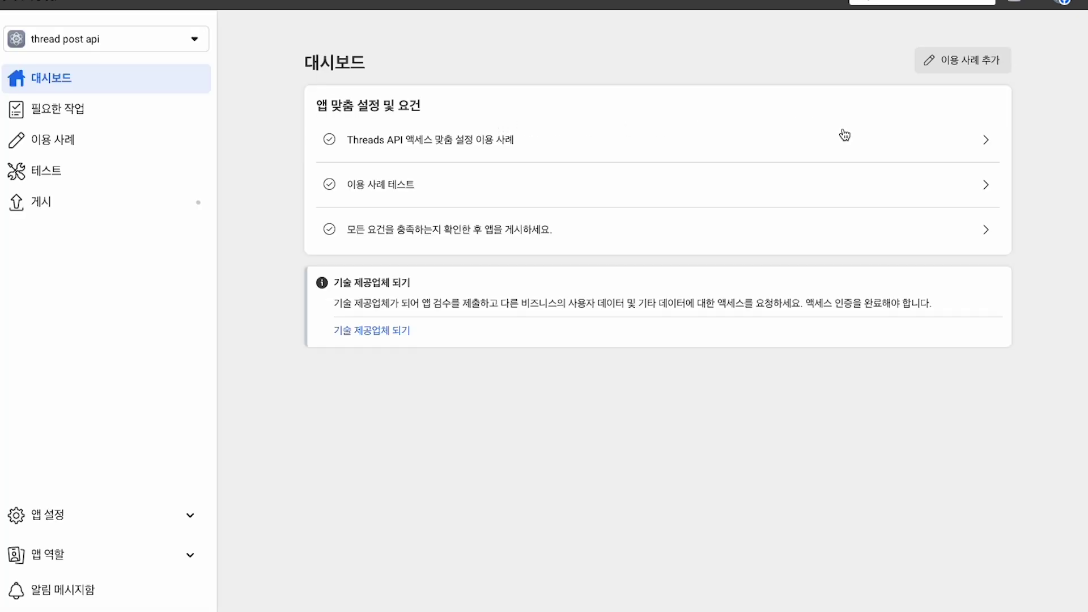
Customize the Threads API use case by adding the threads_content_publish, threads_manage_insights, threads_manage_replies and threads_read_replies permissions.
click(427, 146)
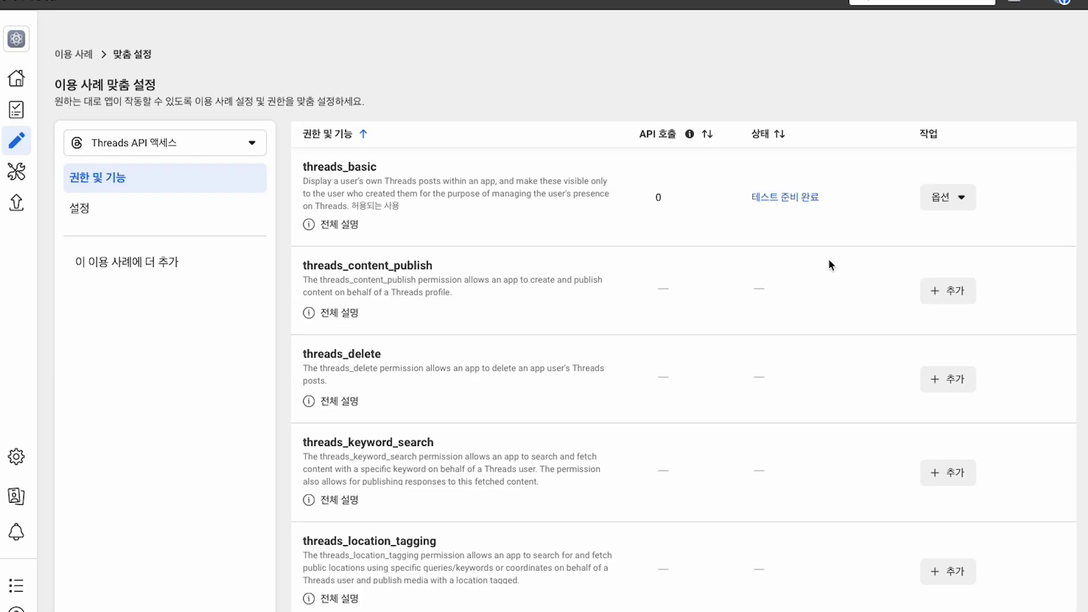
click(957, 290)
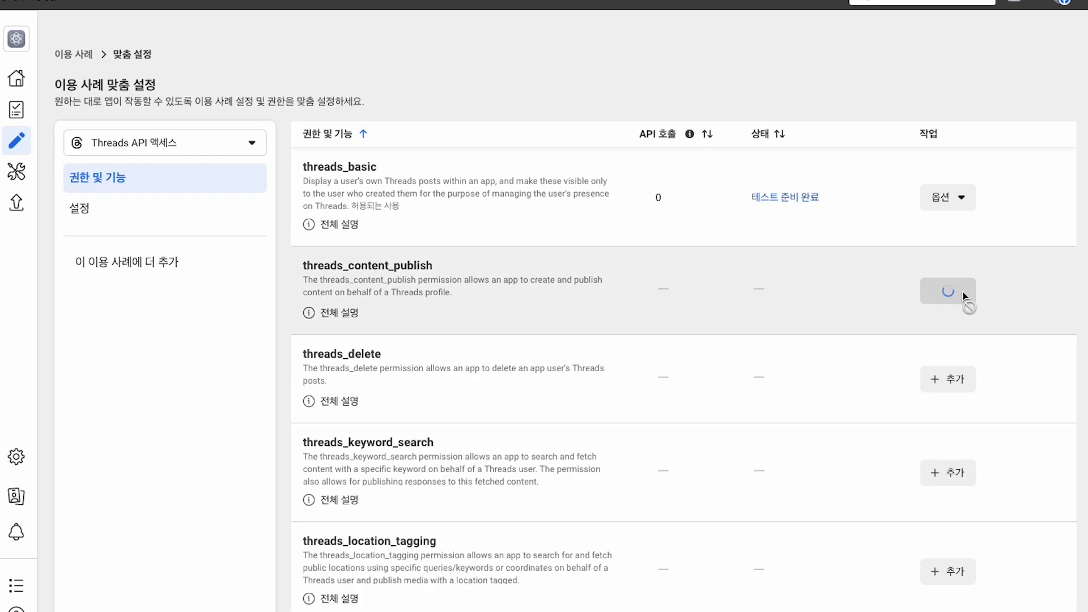
scroll(850, 283, down, 8)
click(951, 221)
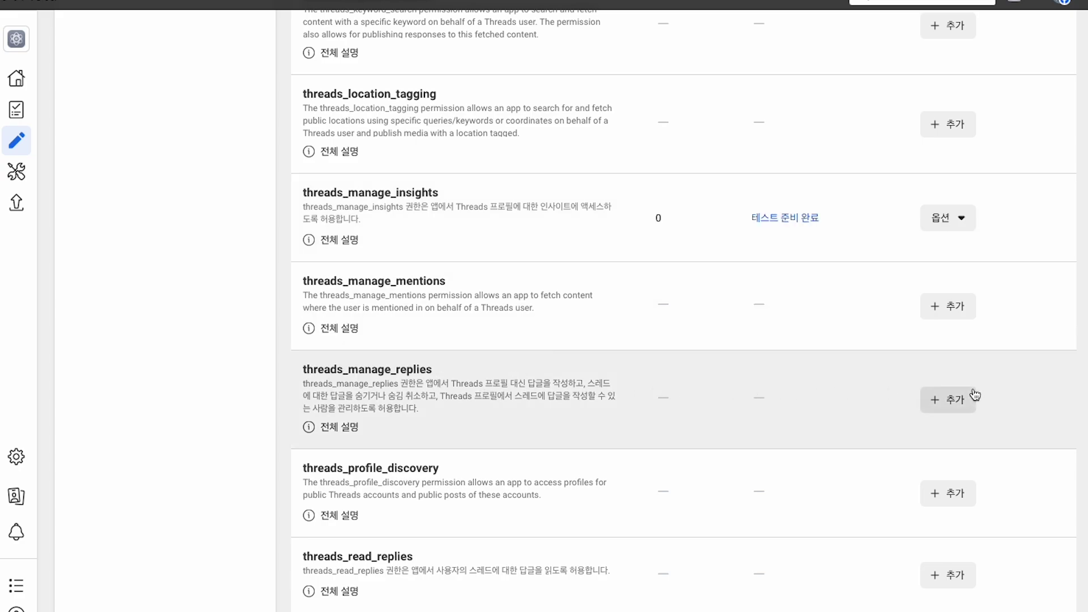
click(950, 401)
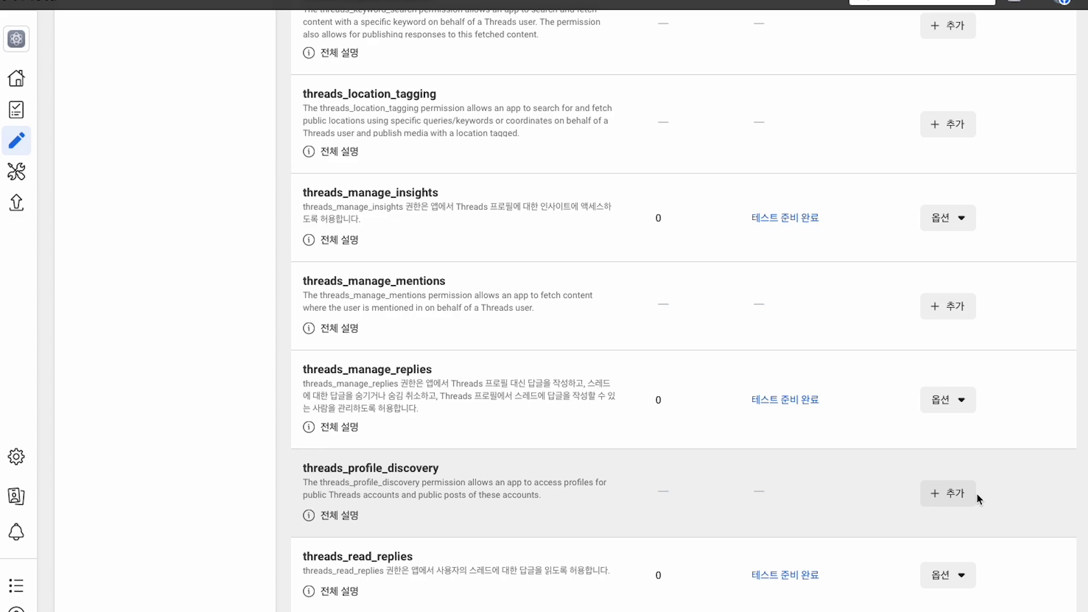
From the Threads use case settings, add a person with the Threads tester role by entering their Threads username.
scroll(621, 195, up, 8)
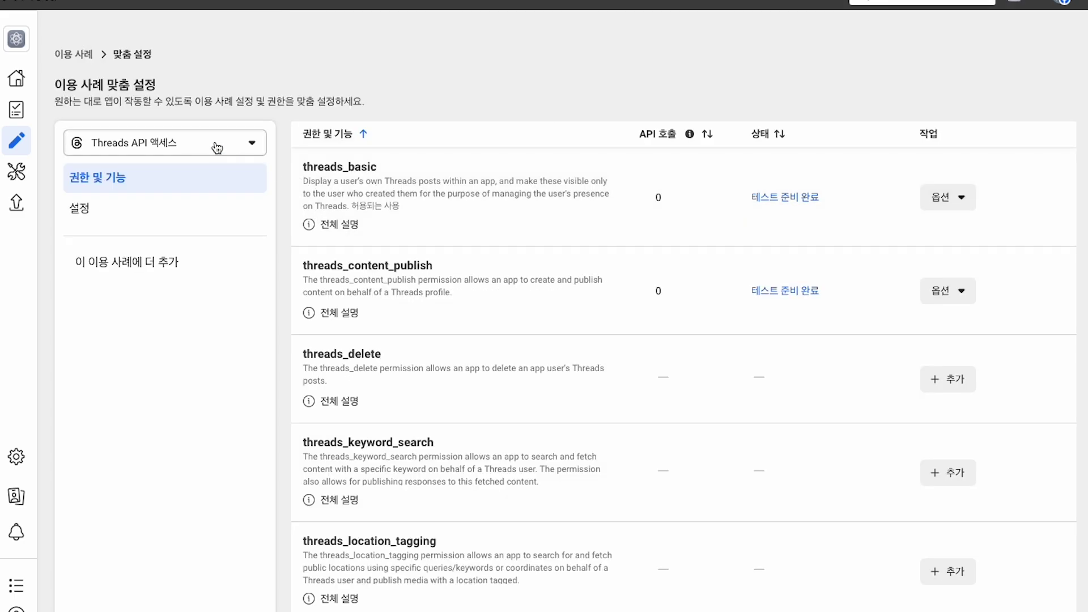
click(151, 210)
scroll(217, 224, down, 1)
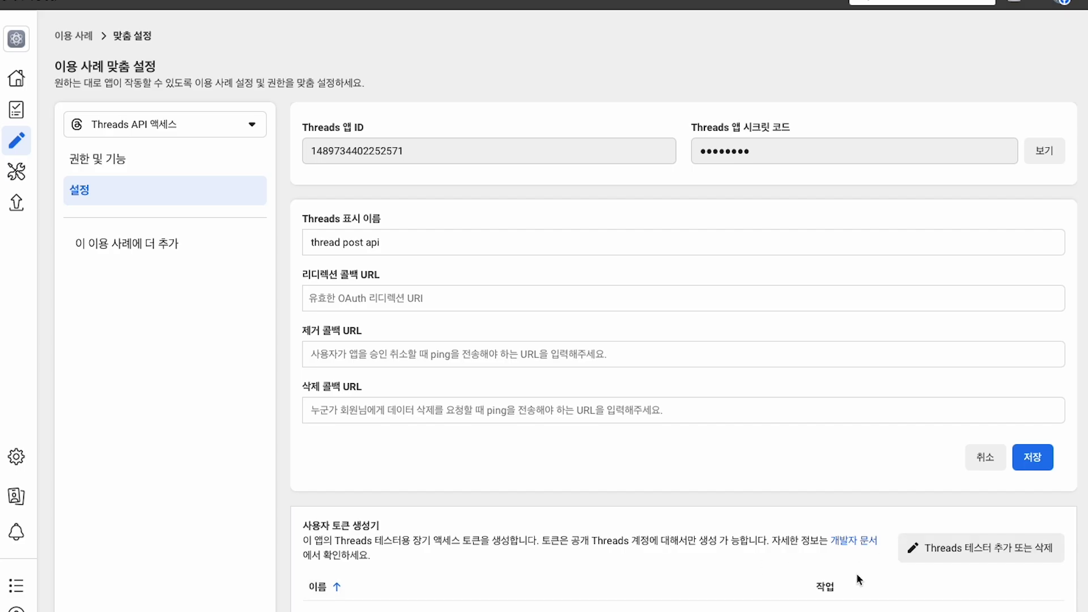
click(941, 548)
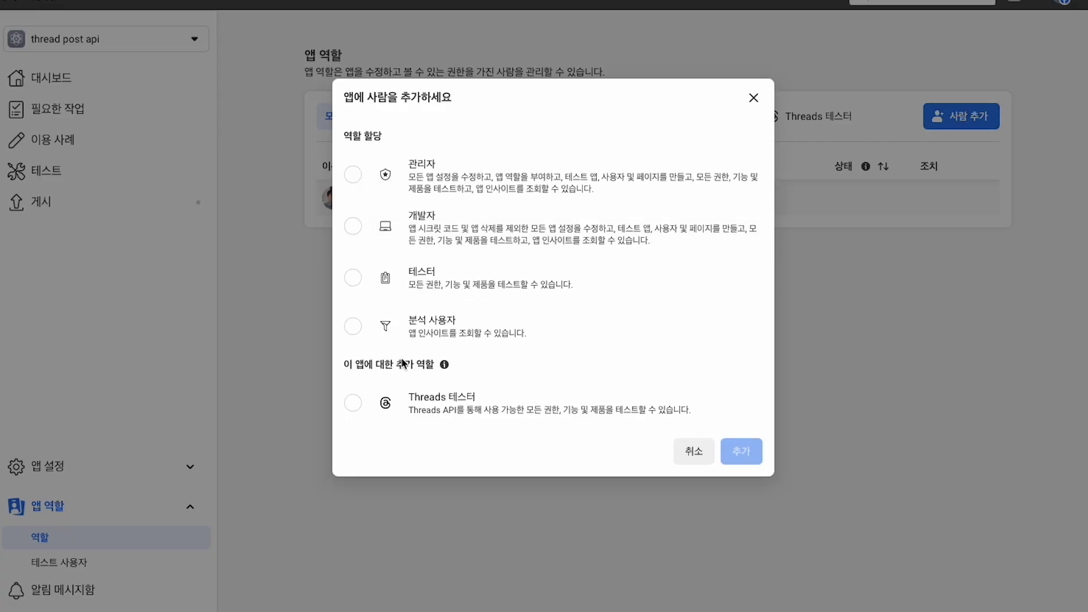
click(363, 404)
text(anhkim_kr)
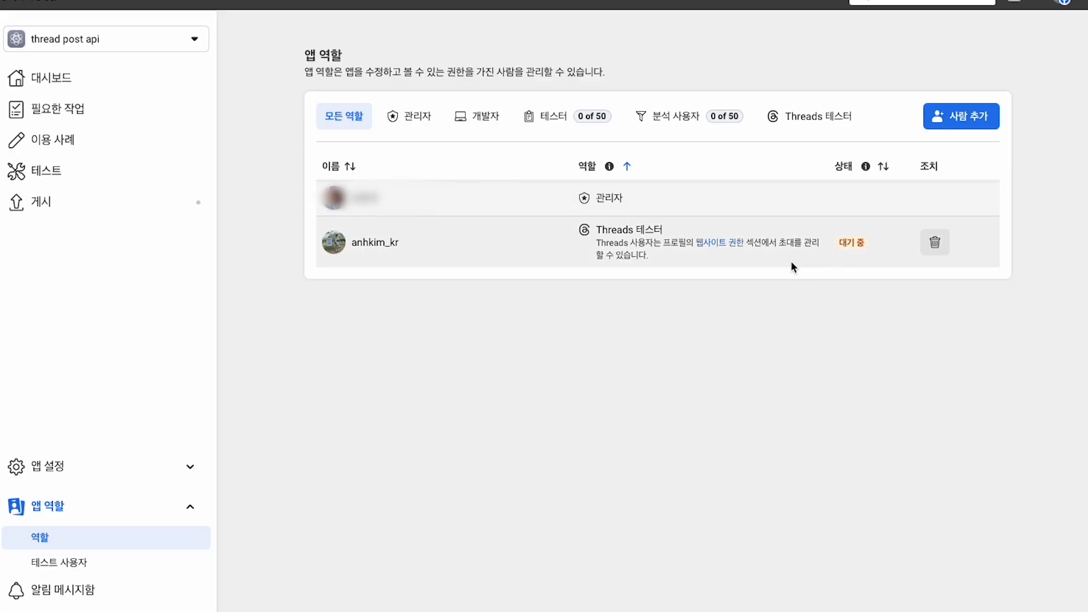
Accept the "thread post api" tester invitation in the Threads account's website permissions, and return to the app roles page.
click(721, 243)
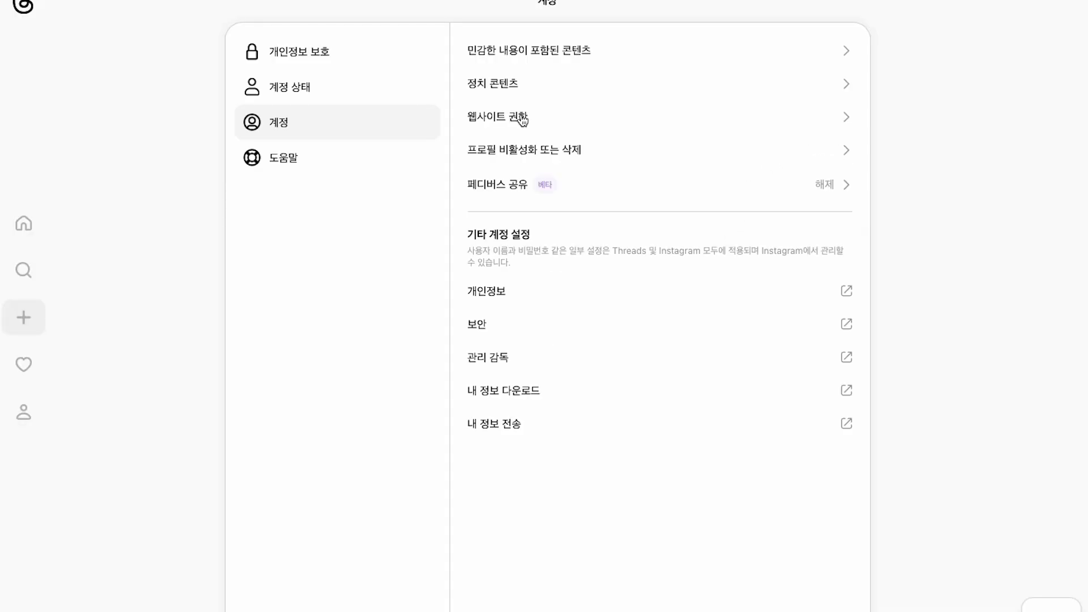
click(811, 57)
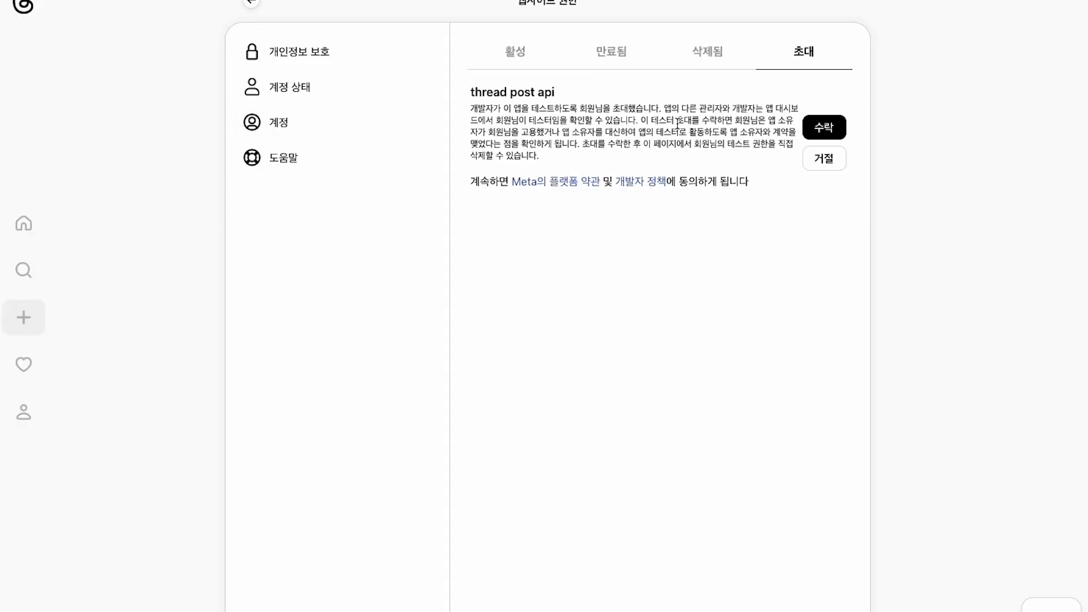
click(824, 127)
click(618, 584)
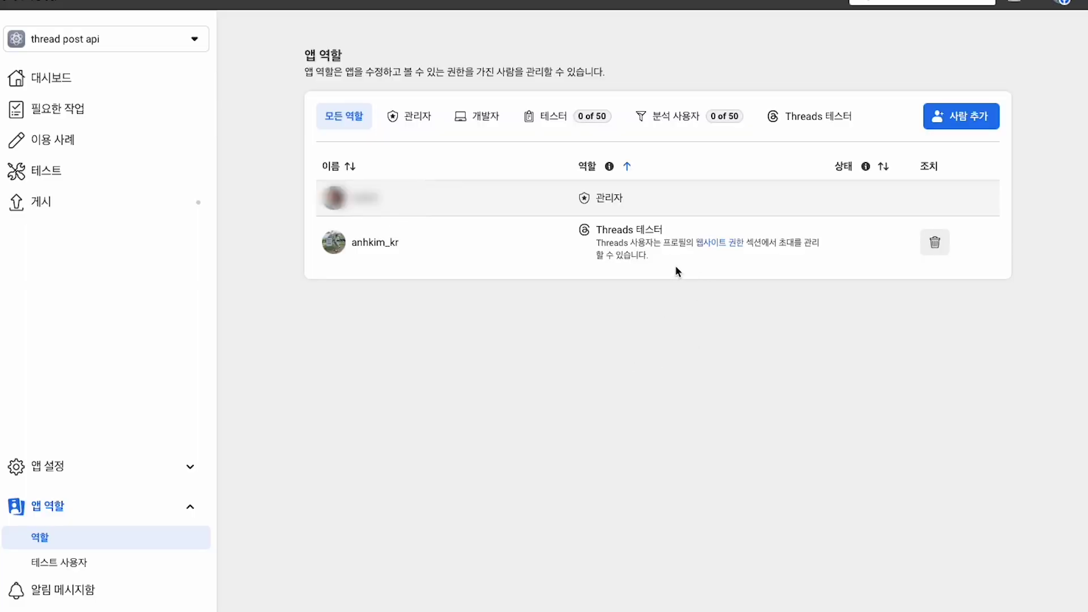
Generate an access token for the Threads tester in the Threads API use case settings, acknowledge the security notice, and copy the token.
click(106, 139)
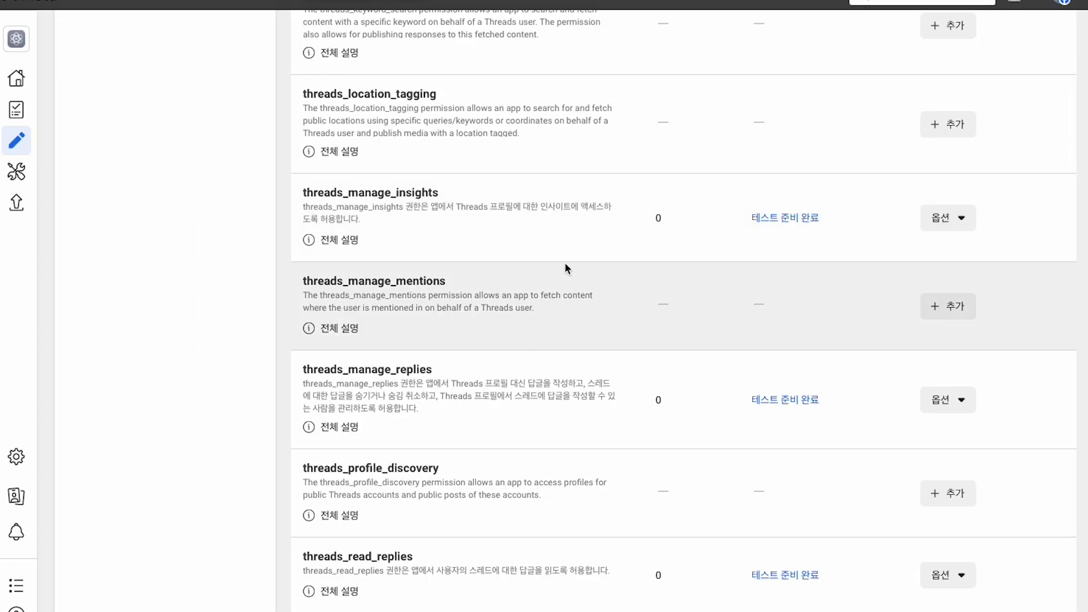
scroll(565, 262, up, 5)
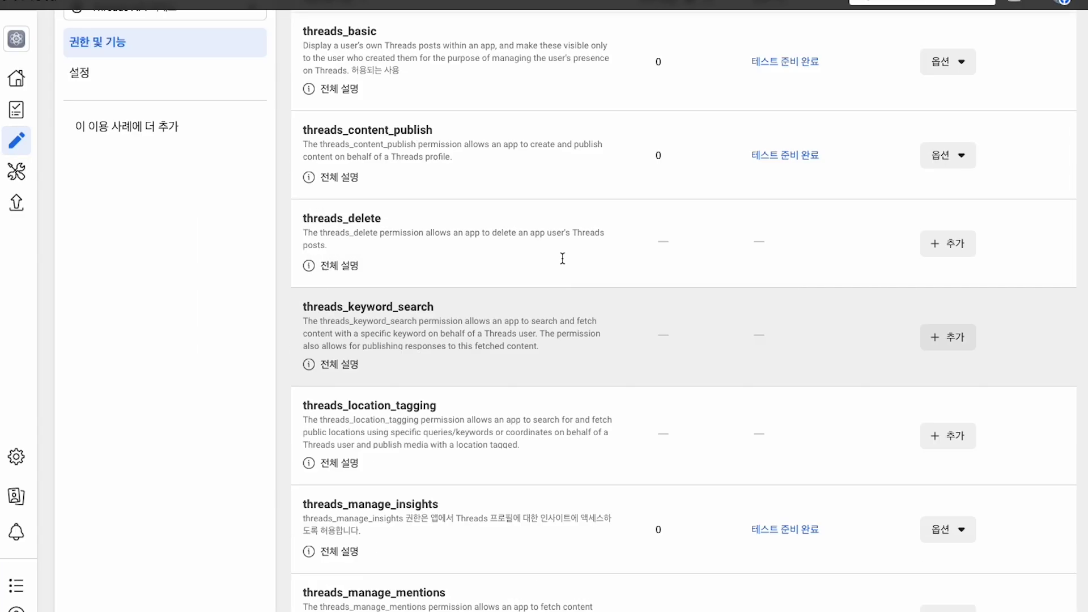
scroll(563, 259, up, 3)
click(144, 211)
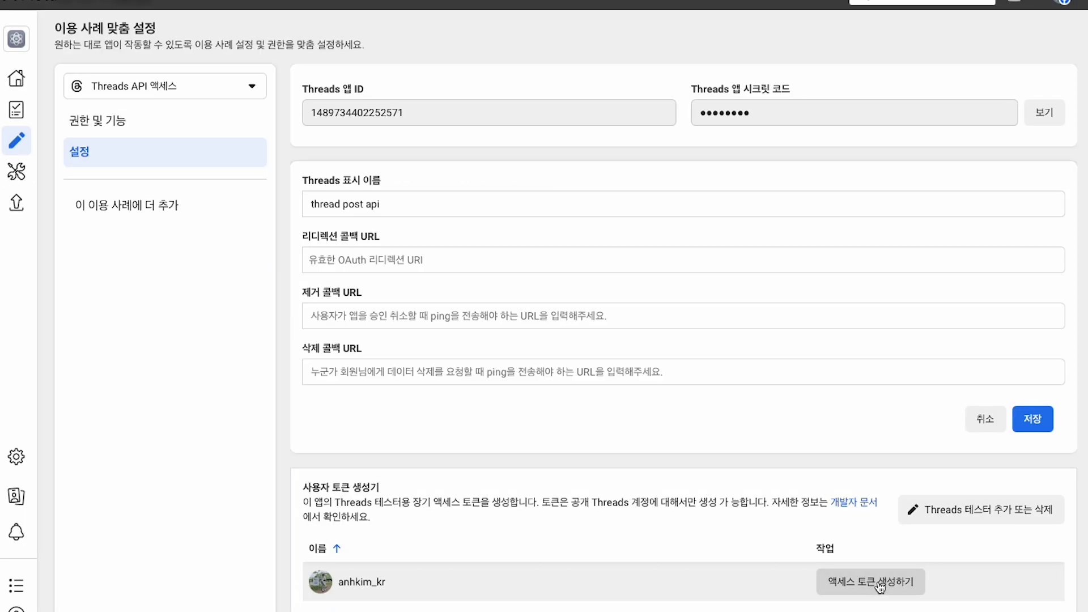
click(872, 582)
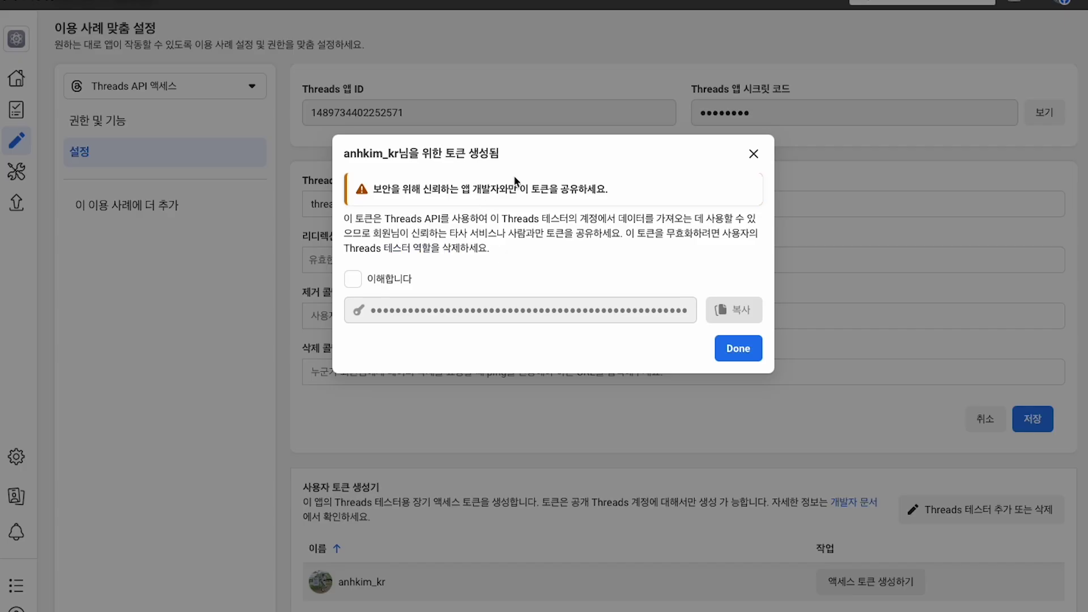
click(353, 279)
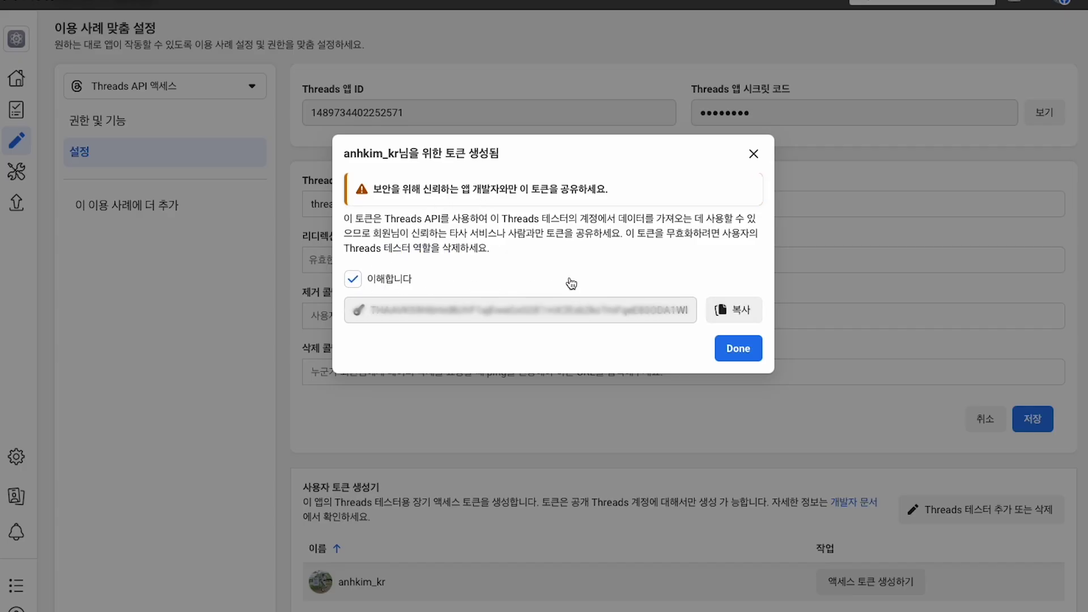
click(734, 310)
click(739, 355)
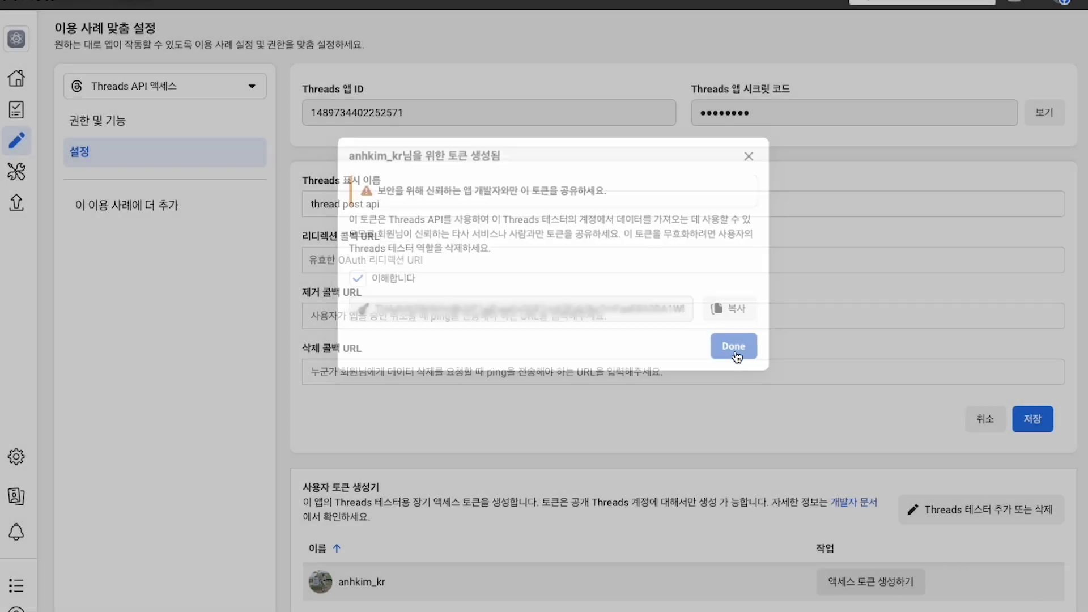
In the Graph API Explorer, set the host to threads.net, paste the access token, and submit the GET request me?fields=id,name.
click(678, 40)
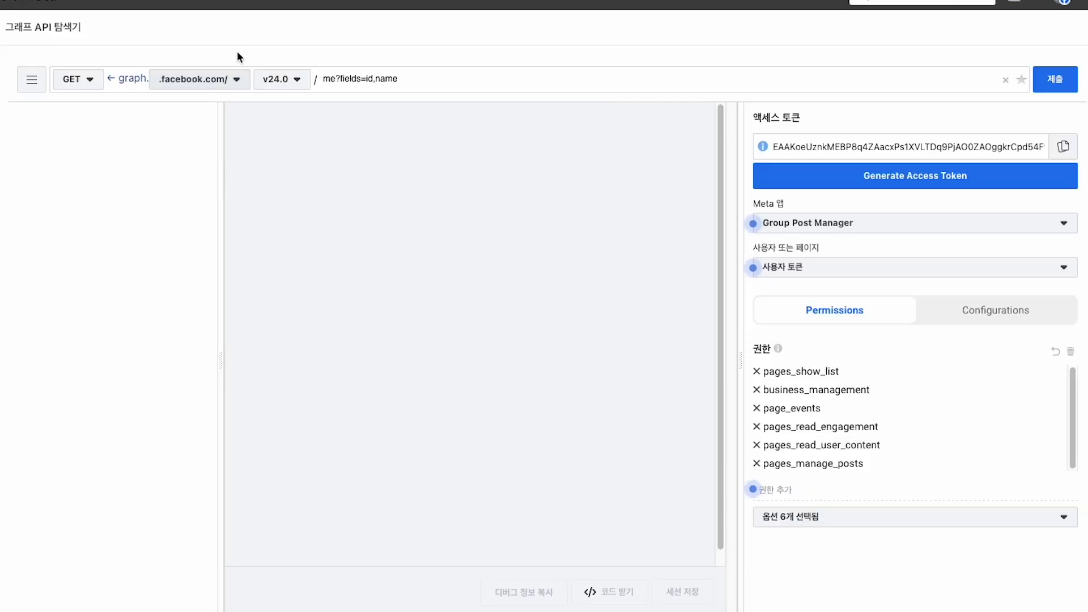
click(236, 79)
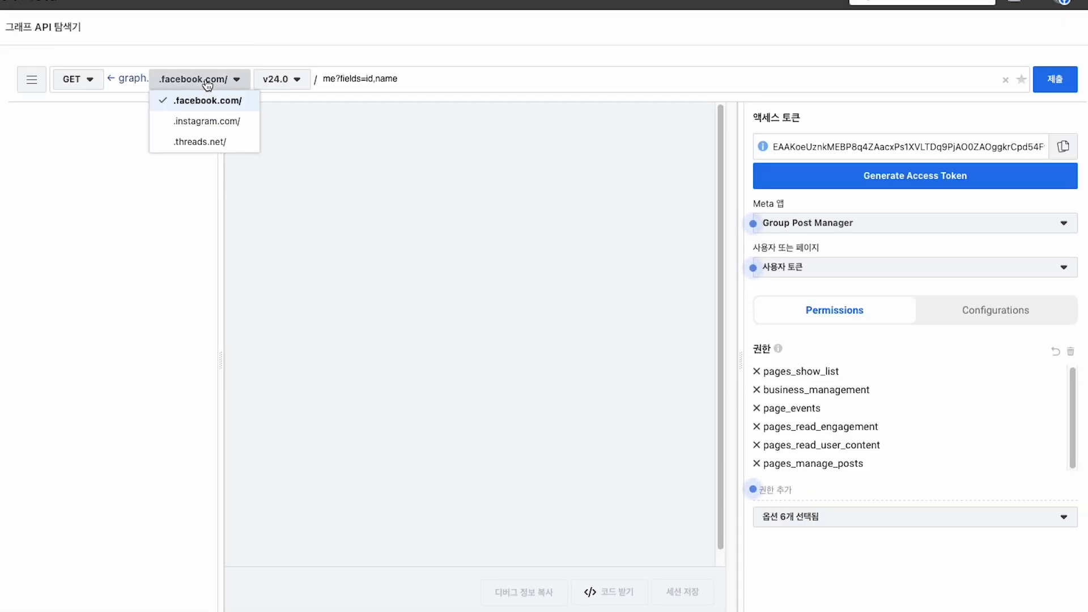
click(197, 142)
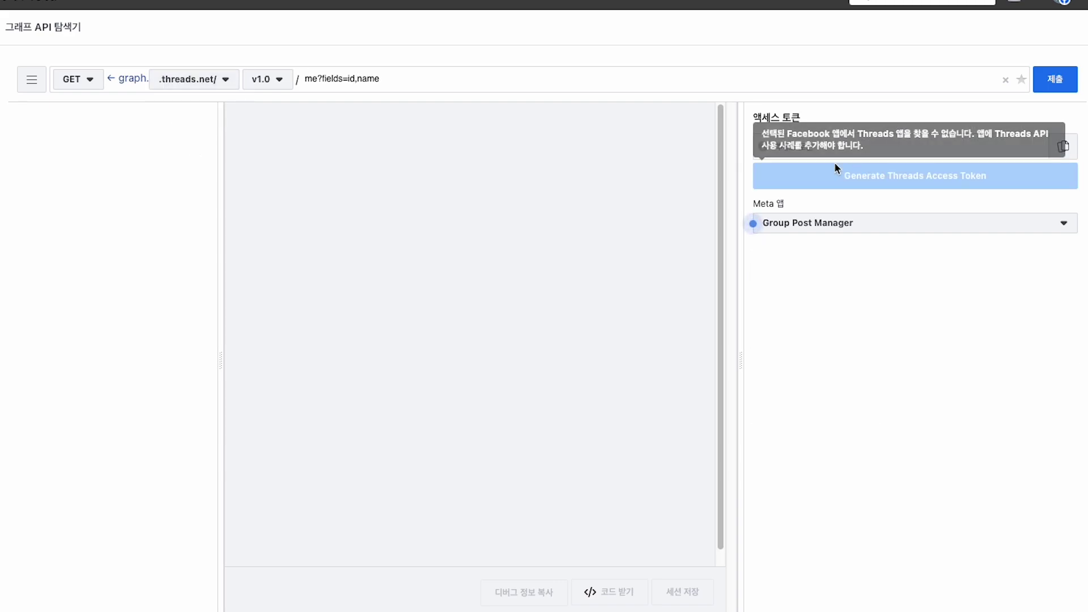
key(ctrl+v)
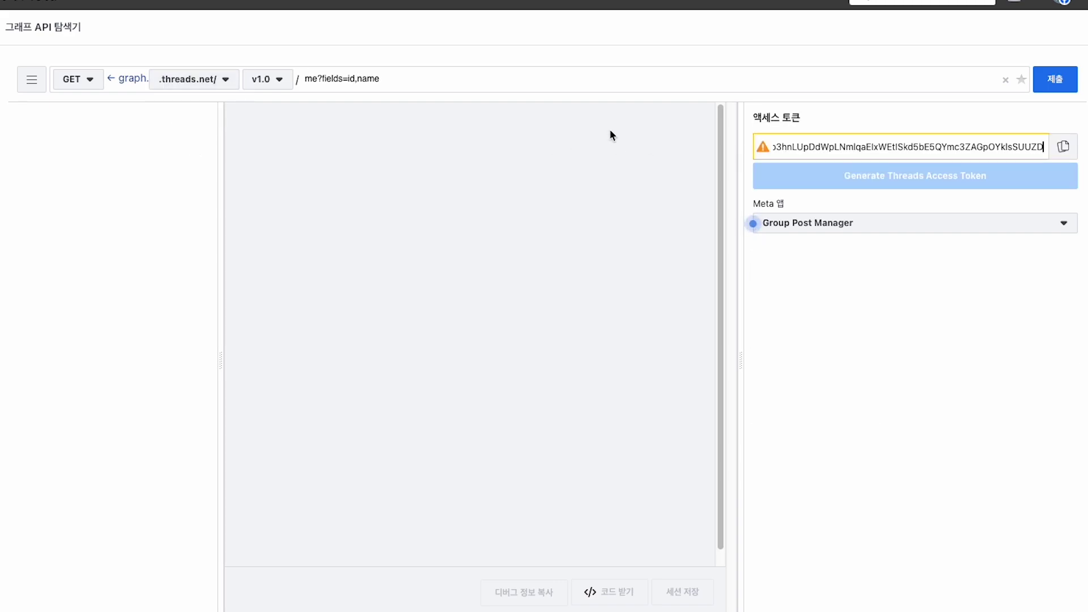
click(1044, 85)
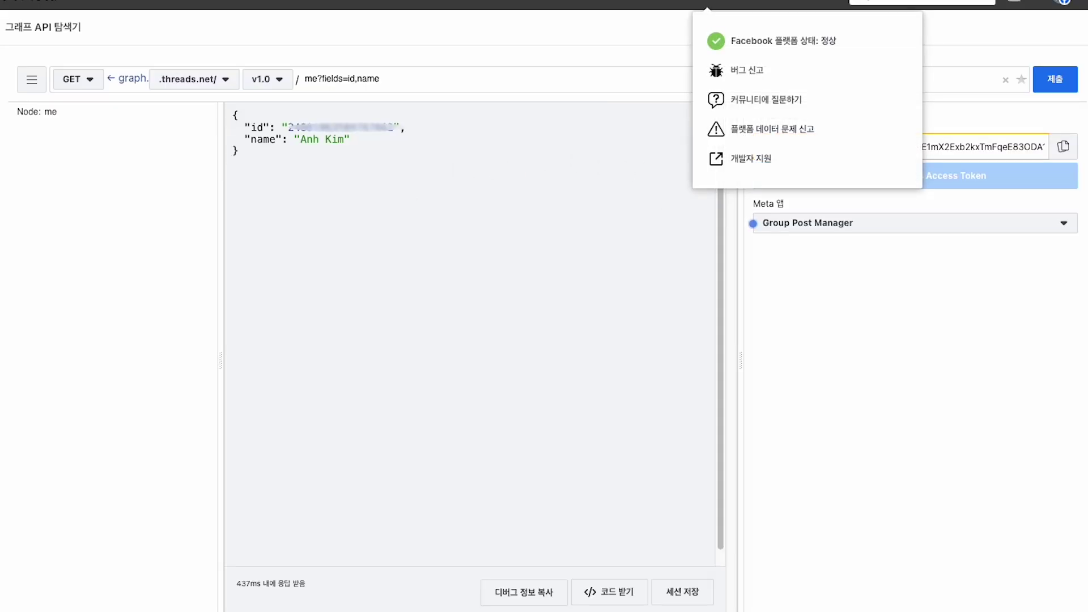
Open the Access Token Debugger, paste the Threads access token, and debug it to view its token information.
mouse_move(660, 4)
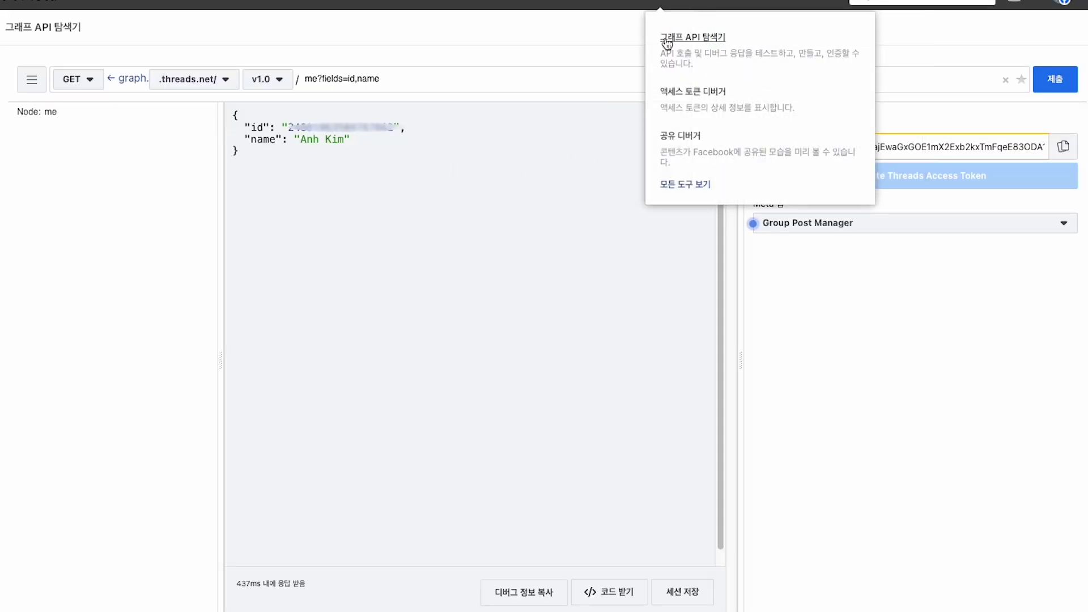
click(684, 92)
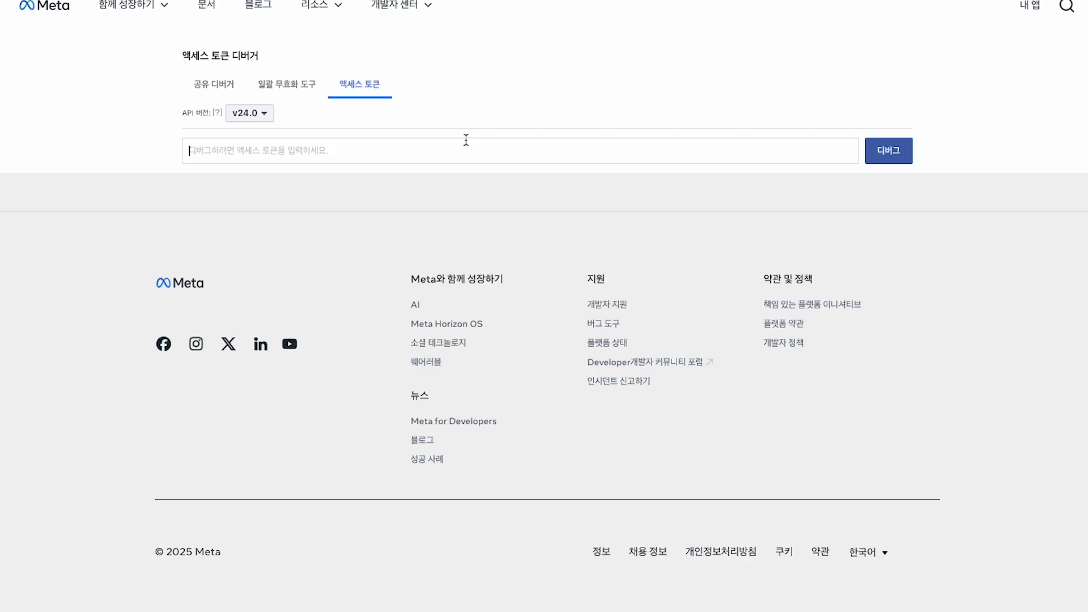
key(ctrl+v)
click(889, 150)
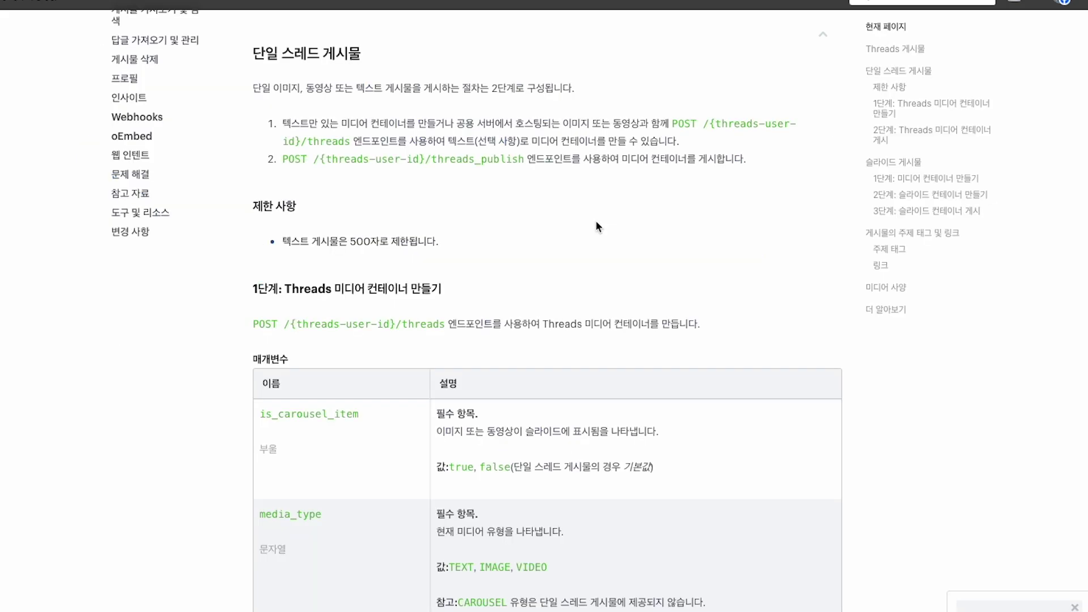
Examine the single thread post documentation for the two-stage procedure of creating and publishing a Threads media container.
scroll(597, 220, down, 9)
scroll(606, 231, up, 6)
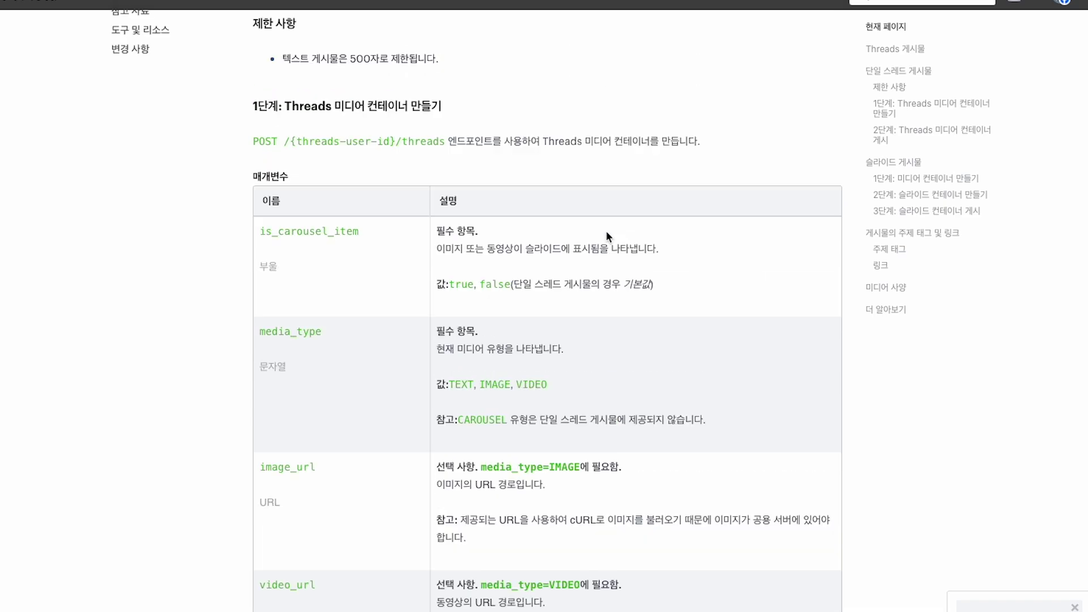
scroll(607, 230, up, 5)
scroll(604, 233, up, 4)
scroll(604, 267, down, 6)
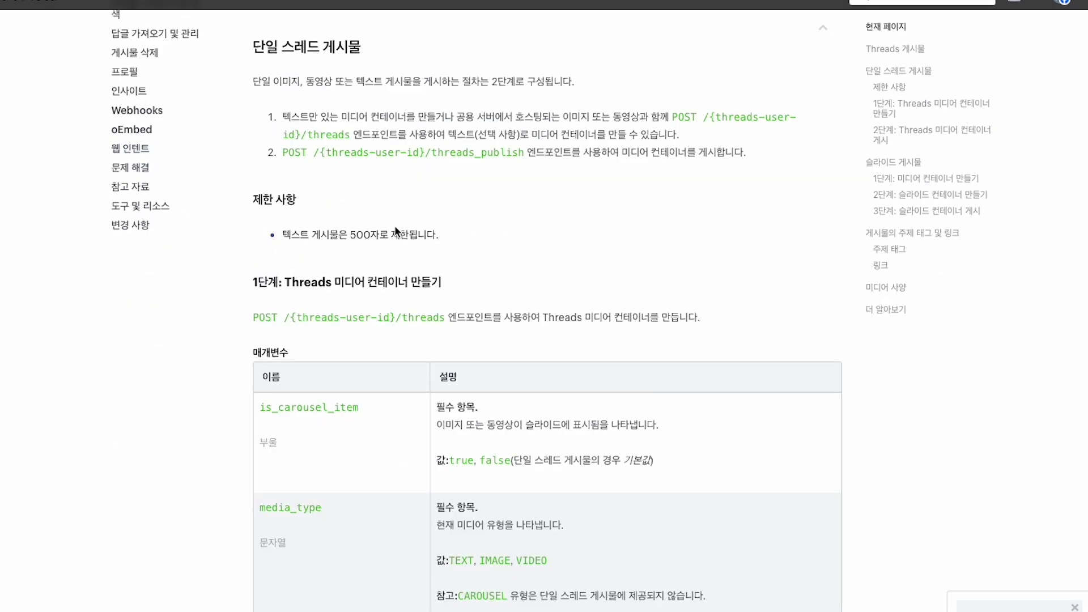
scroll(394, 368, down, 15)
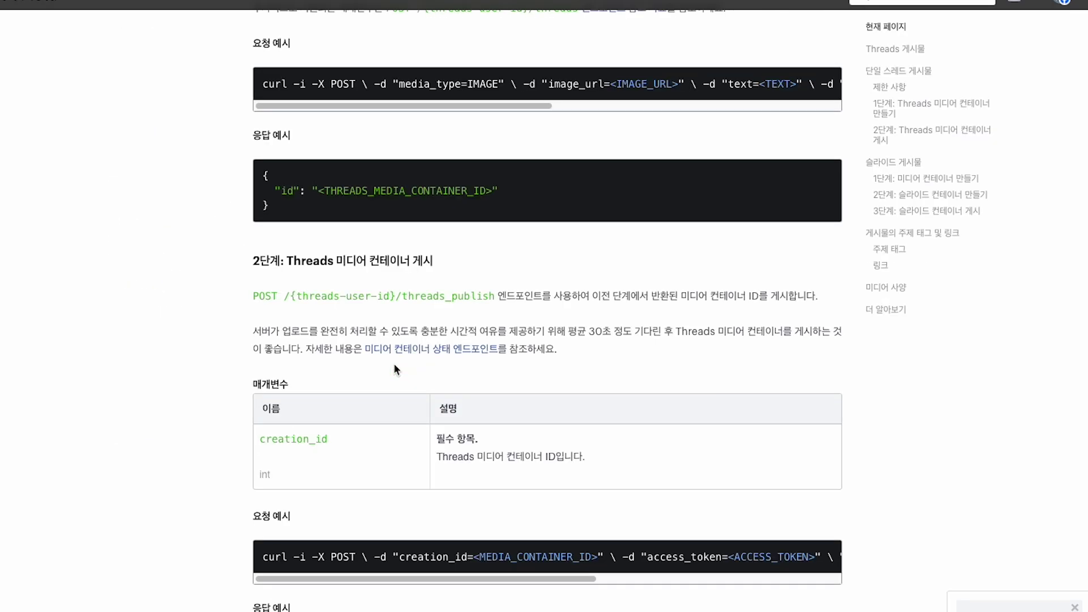
scroll(395, 369, down, 2)
scroll(396, 370, up, 20)
scroll(548, 372, down, 6)
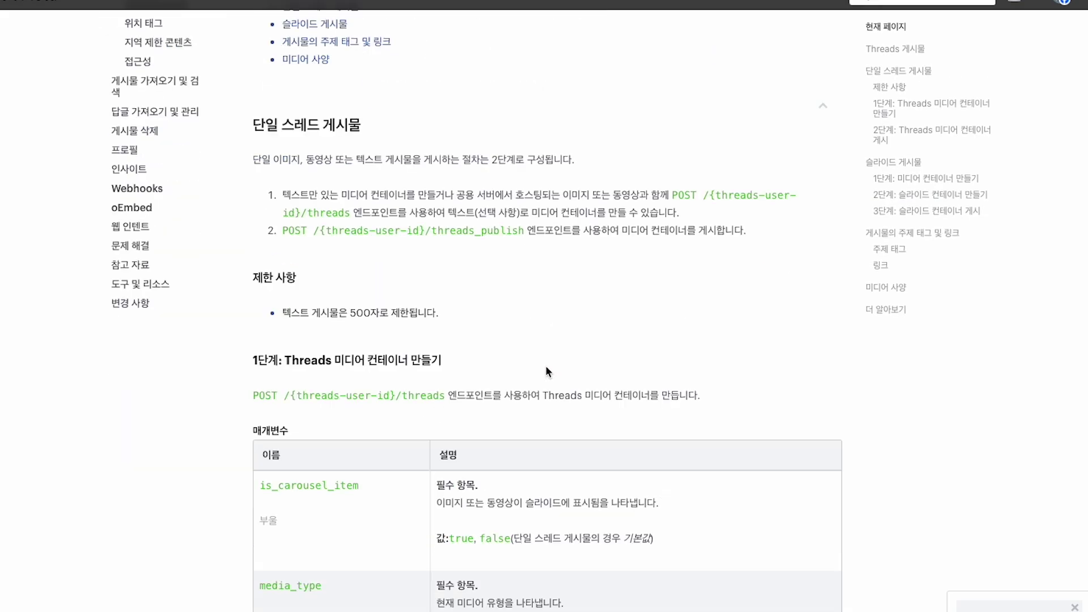
scroll(542, 342, down, 2)
drag(245, 255, 454, 262)
click(454, 257)
scroll(489, 273, down, 10)
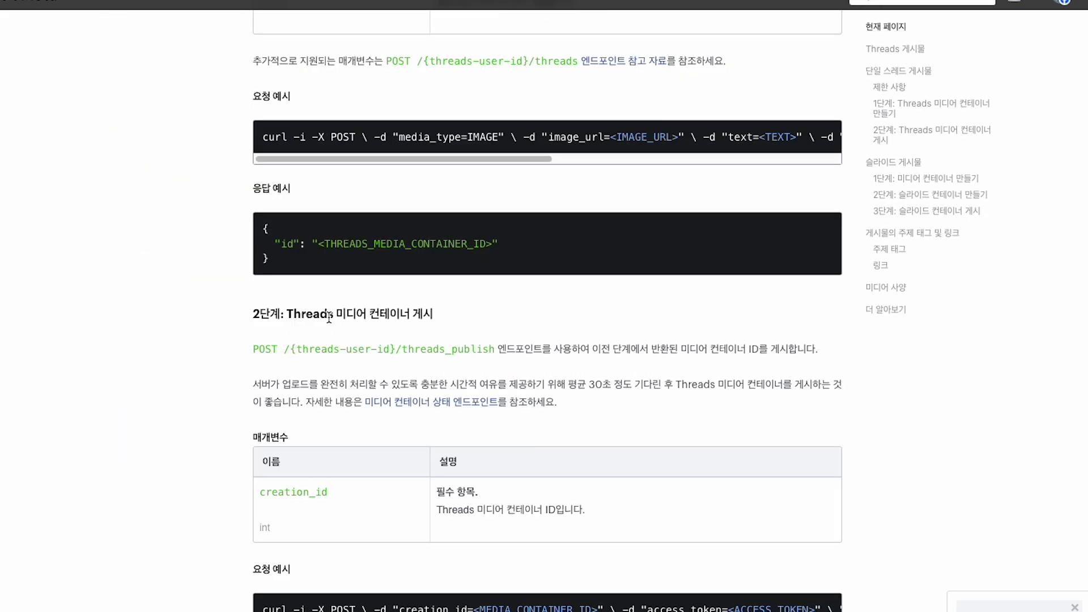
mouse_move(281, 310)
mouse_down()
mouse_move(425, 313)
mouse_move(272, 313)
mouse_up()
scroll(528, 269, up, 10)
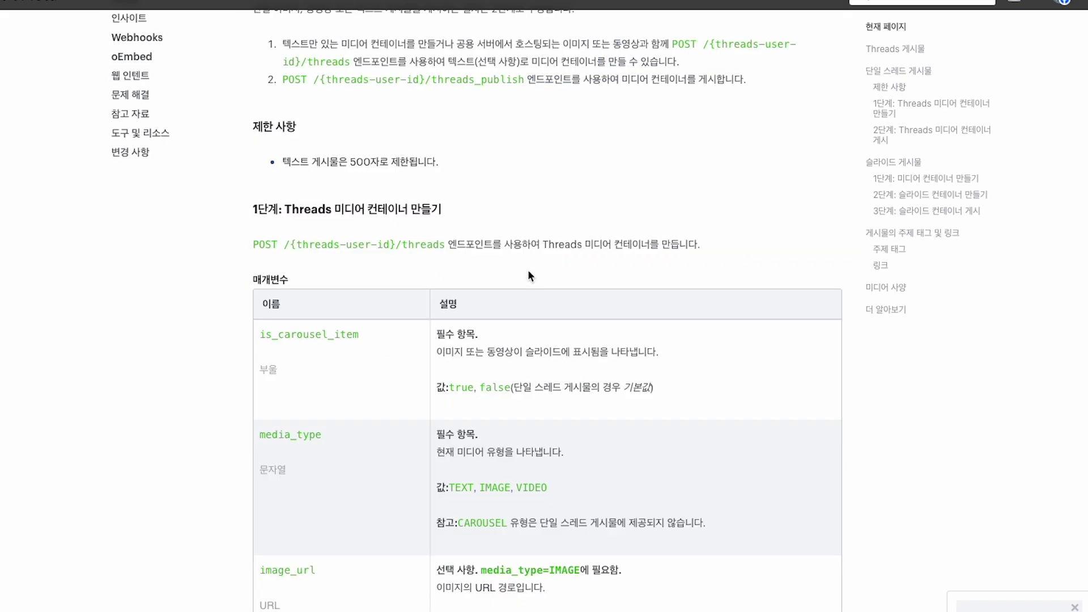
Review the media container creation section in the Threads docs, including its parameters and the request example.
drag(448, 214, 248, 211)
click(454, 223)
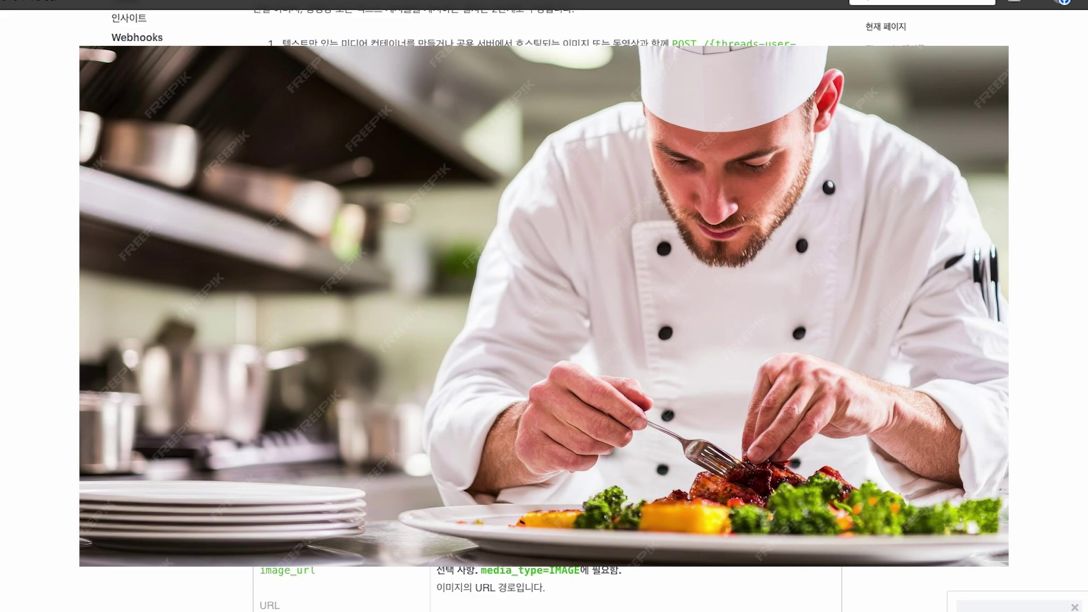
scroll(447, 293, down, 5)
scroll(446, 289, up, 6)
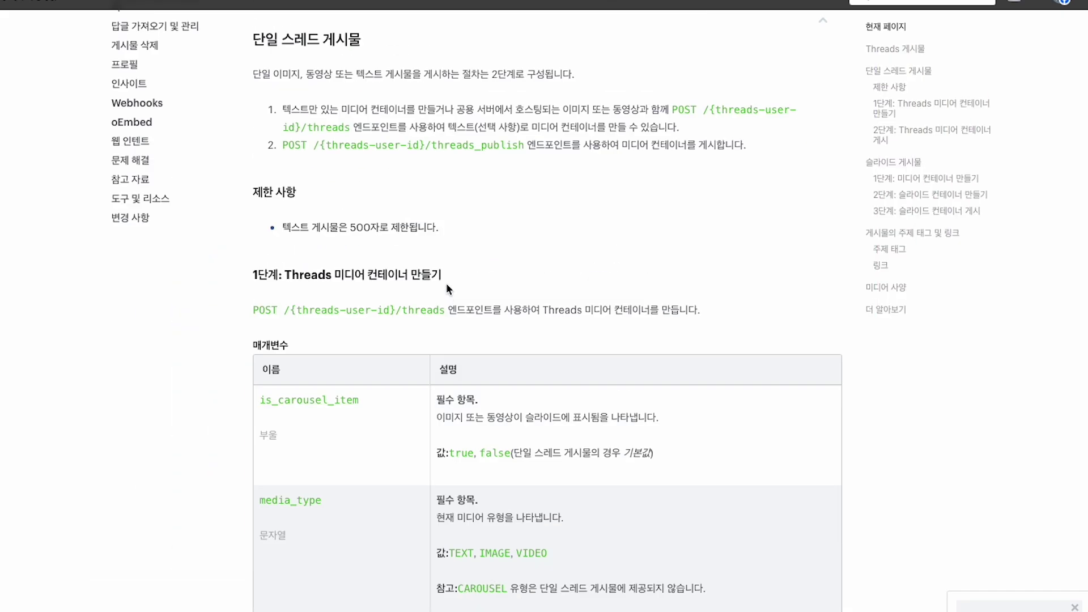
drag(443, 278, 270, 278)
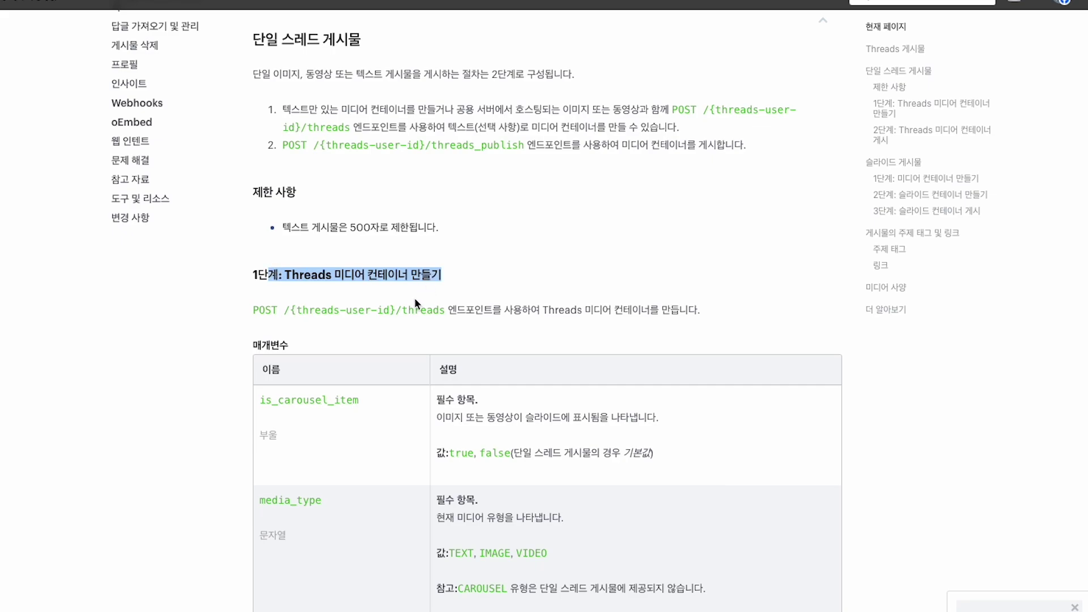
scroll(442, 228, down, 3)
click(441, 228)
drag(235, 111, 432, 124)
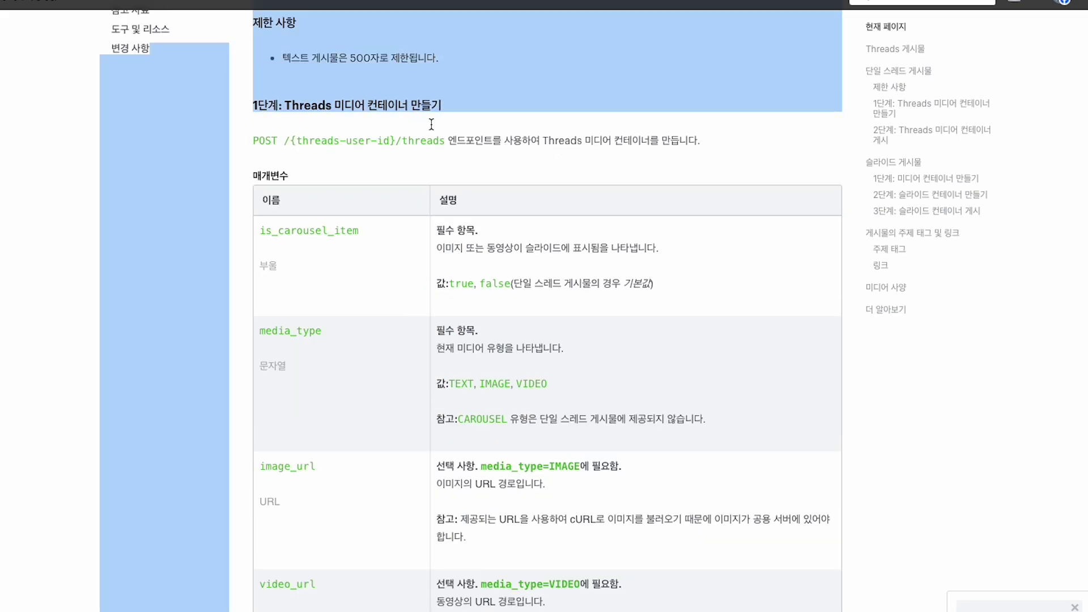
click(566, 205)
scroll(567, 207, down, 1)
scroll(566, 205, down, 15)
scroll(340, 168, up, 2)
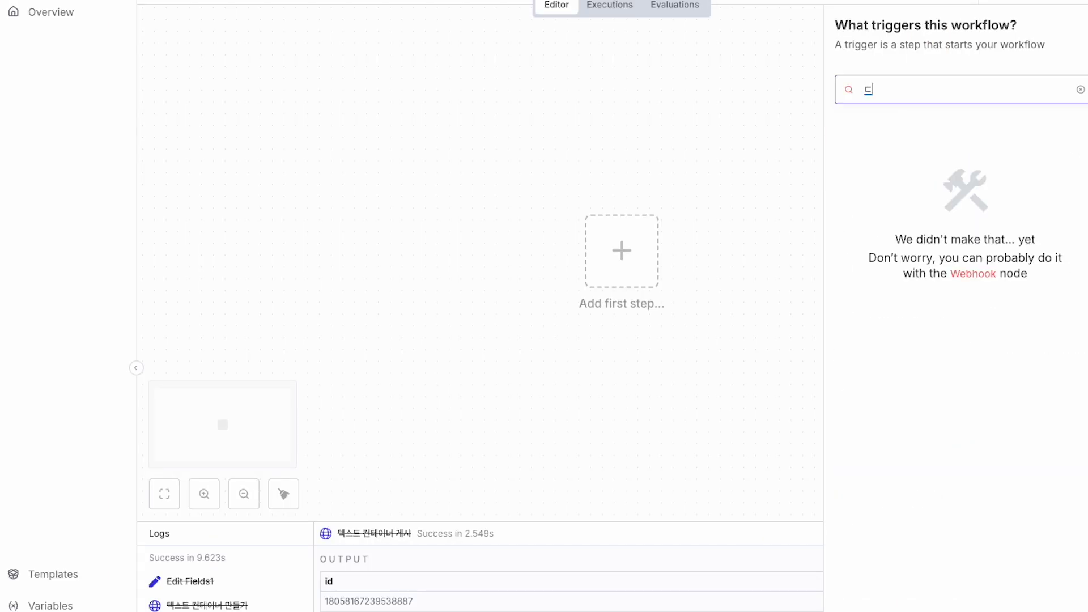
In n8n, search the nodes for "set" and add an Edit Fields (Set) node as the workflow's first step.
key(BackSpace)
text(ed)
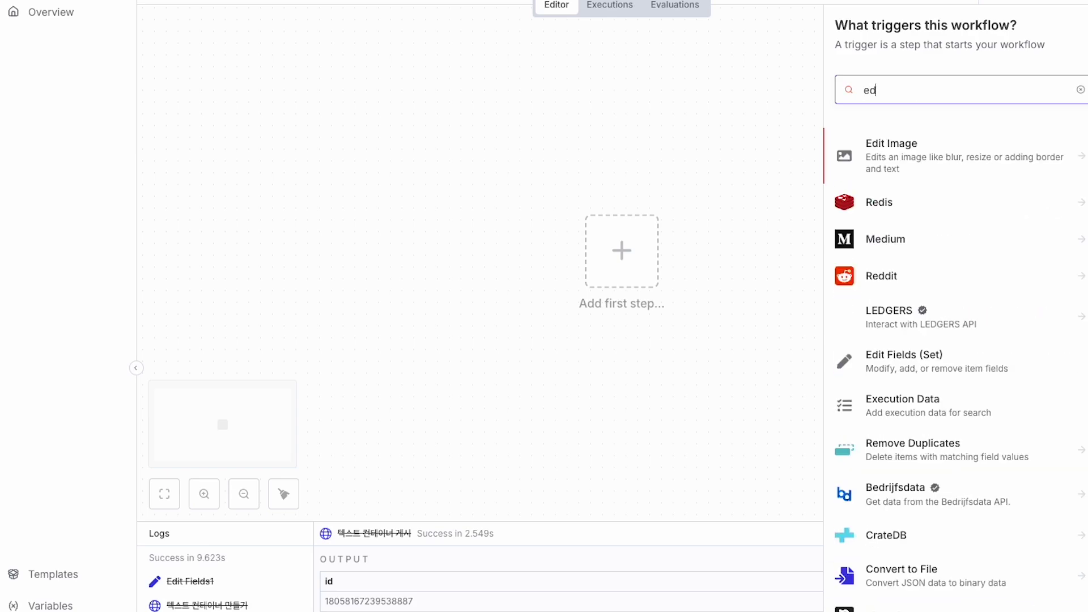
key(BackSpace)
key(BackSpace)
text(set)
key(Return)
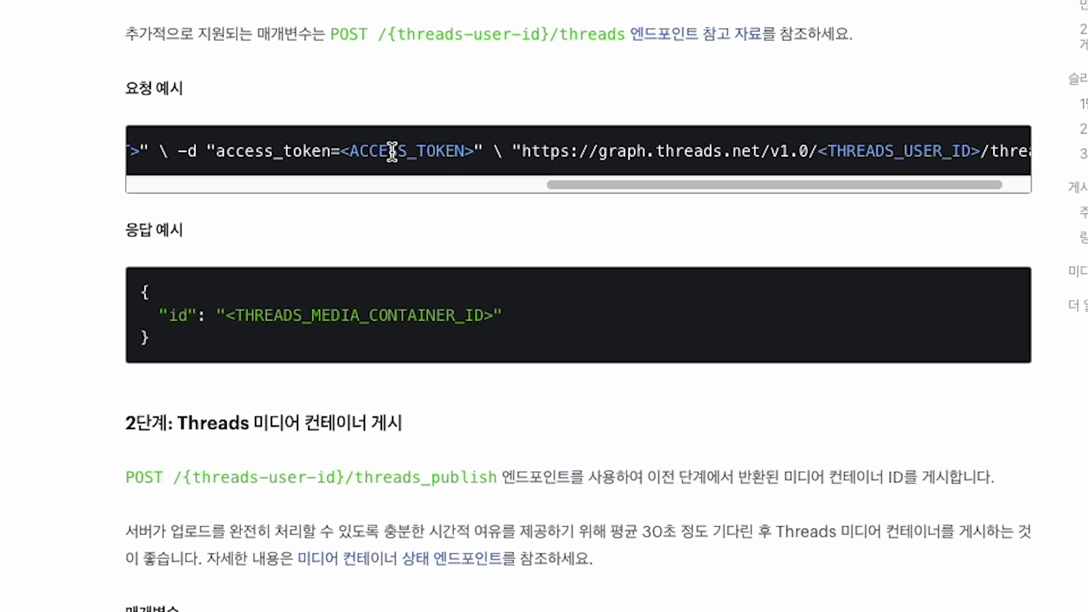
Check the access token and user ID in the docs' request example, and add string fields access_token and threads_id to Edit Fields.
mouse_move(829, 148)
mouse_down()
mouse_move(948, 148)
mouse_move(831, 146)
mouse_up()
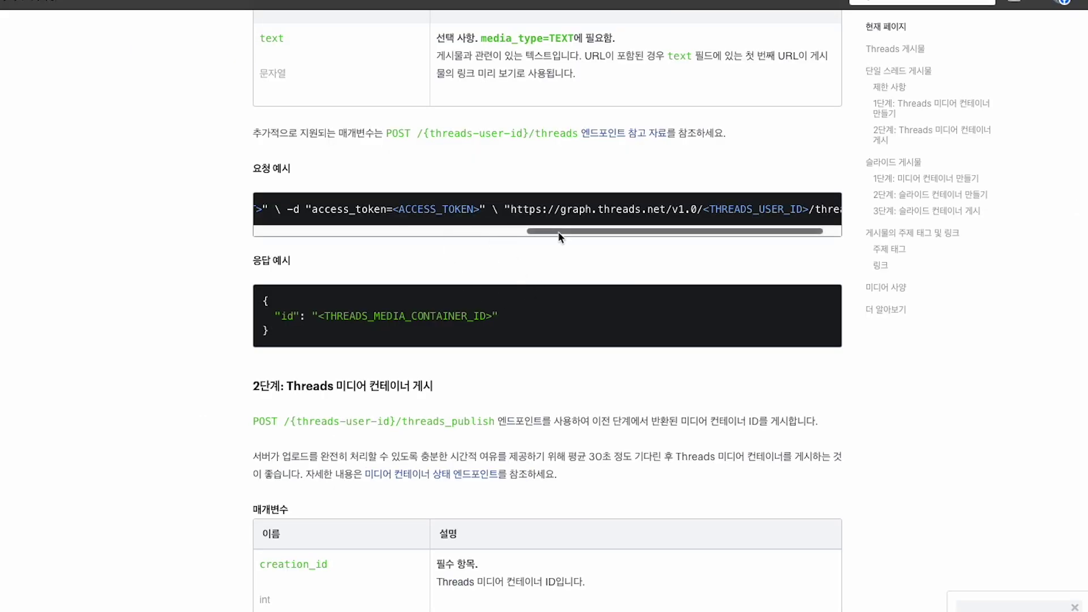
scroll(555, 232, left, 5)
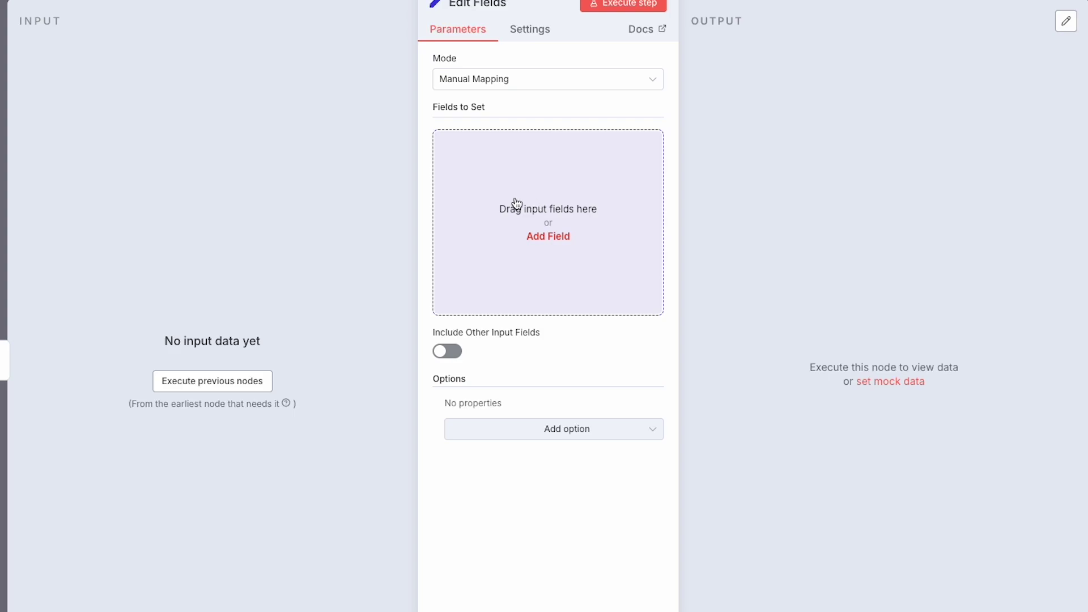
click(517, 203)
click(501, 144)
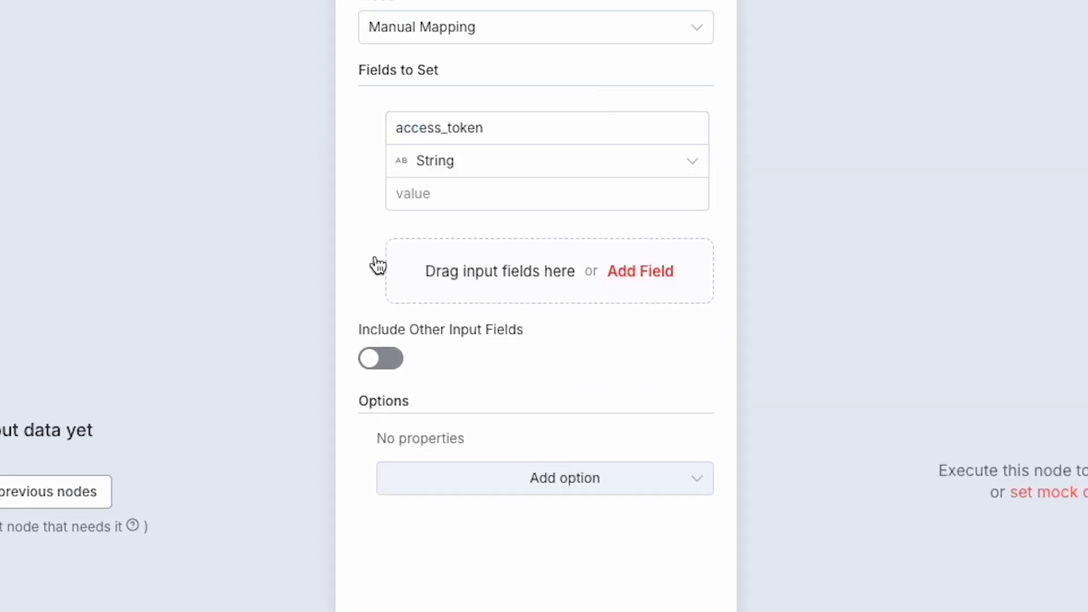
click(464, 277)
click(477, 250)
text(threads_id)
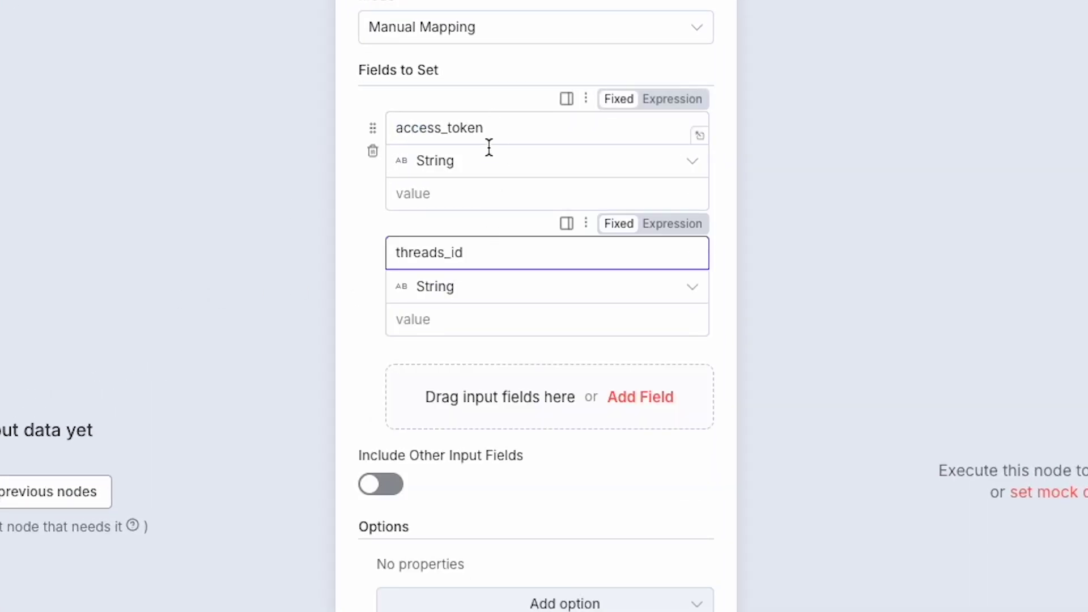
Paste the access token as the access_token value and fill threads_id with the app-scoped user ID from the Access Token Debugger.
click(440, 194)
key(ctrl+v)
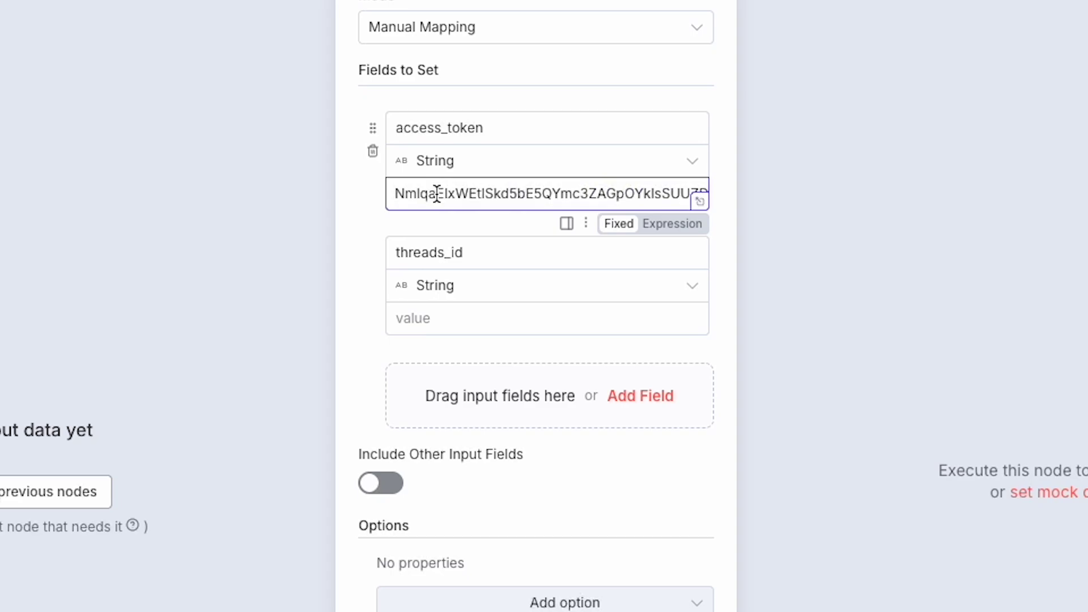
click(453, 306)
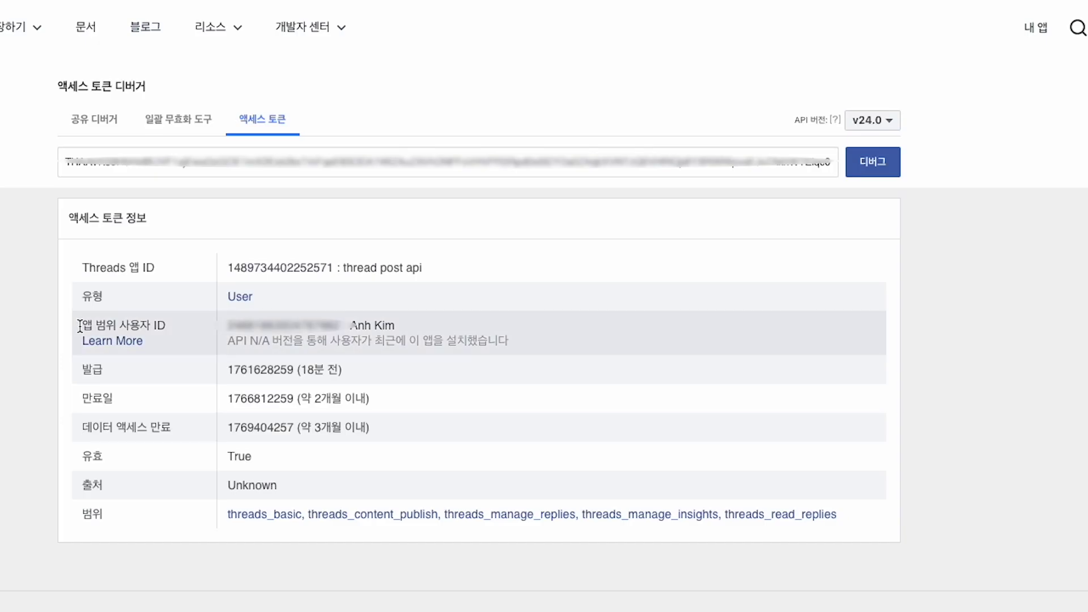
drag(82, 321, 344, 315)
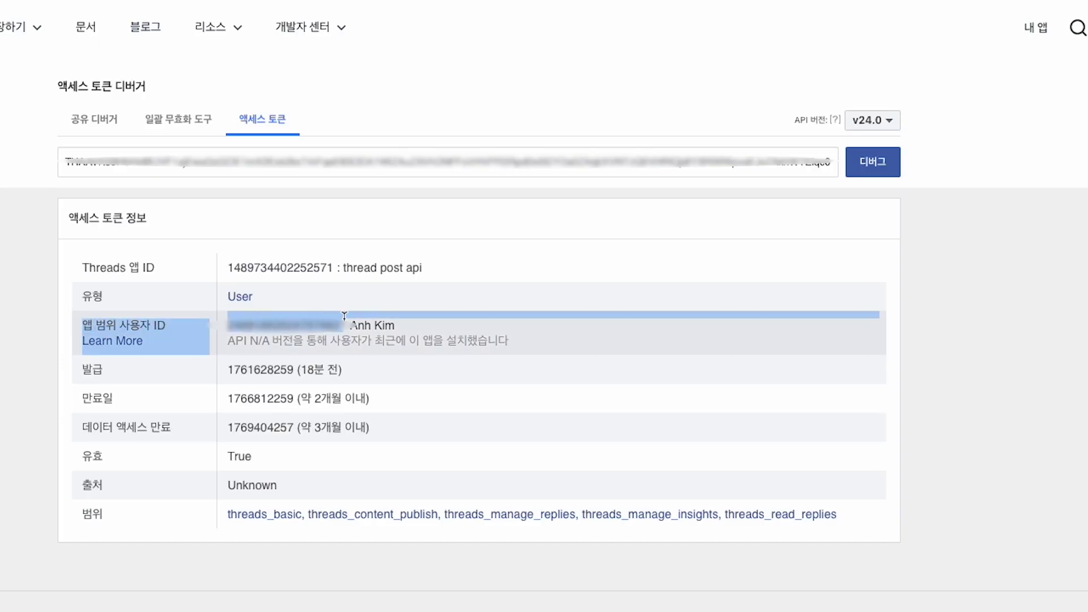
click(719, 250)
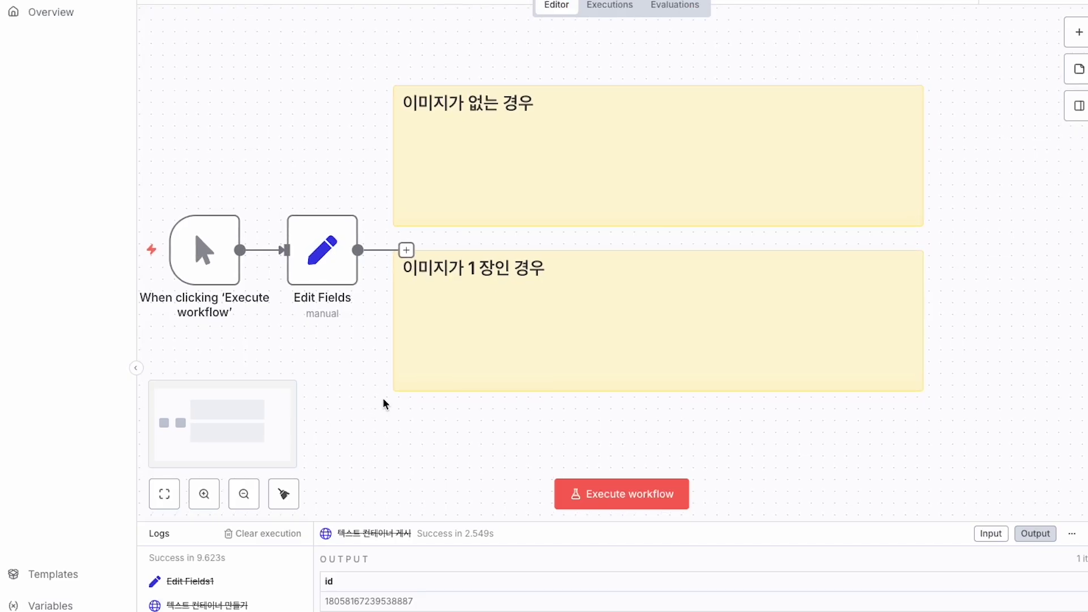
Select the manual trigger and Edit Fields nodes together and move them slightly upward on the canvas.
scroll(446, 393, down, 1)
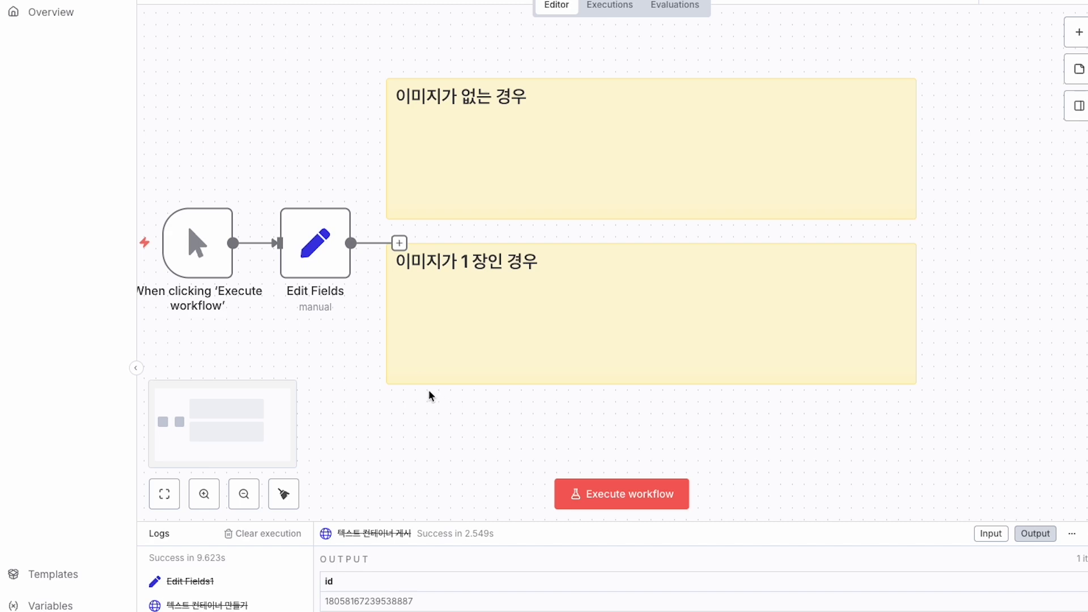
drag(355, 149, 169, 326)
drag(318, 237, 317, 225)
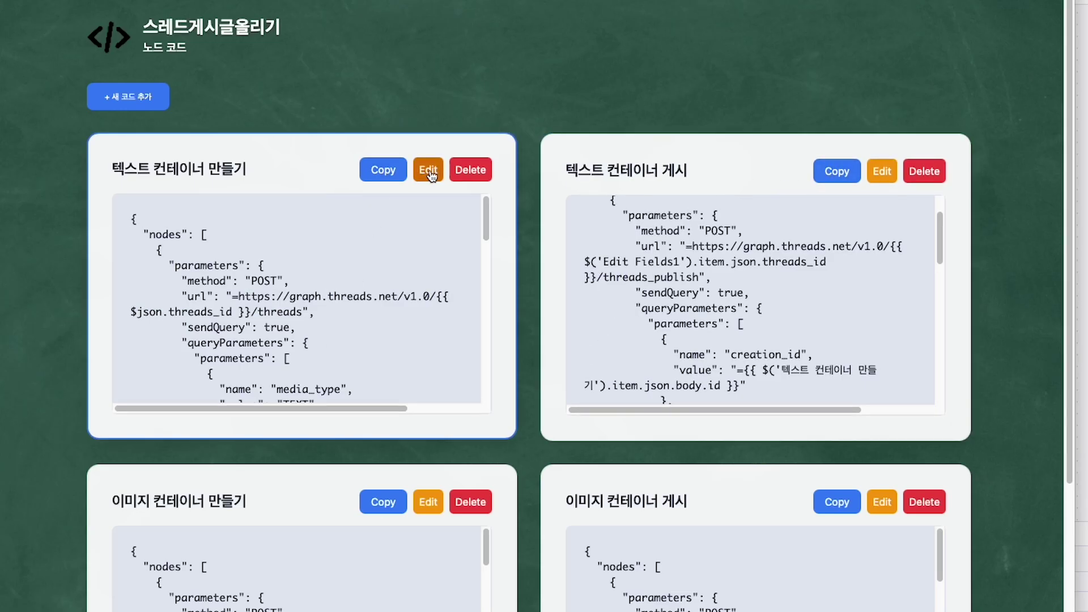
Copy the 텍스트 컨테이너 만들기 and 텍스트 컨테이너 게시 nodes into the 이미지가 없는 경우 note, and connect Edit Fields to the first one.
click(389, 168)
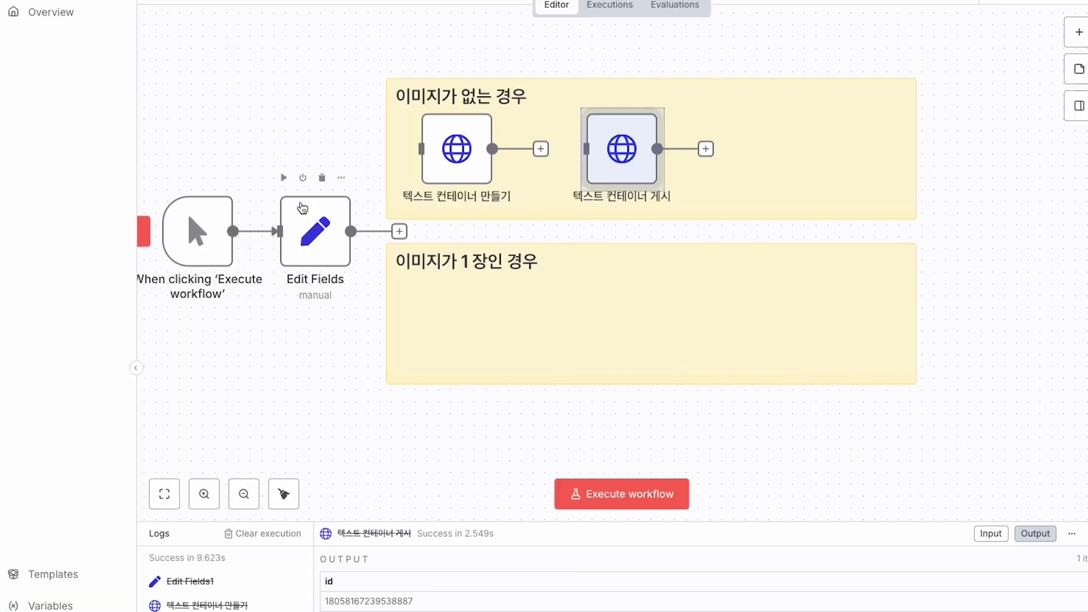
click(291, 135)
drag(351, 232, 421, 148)
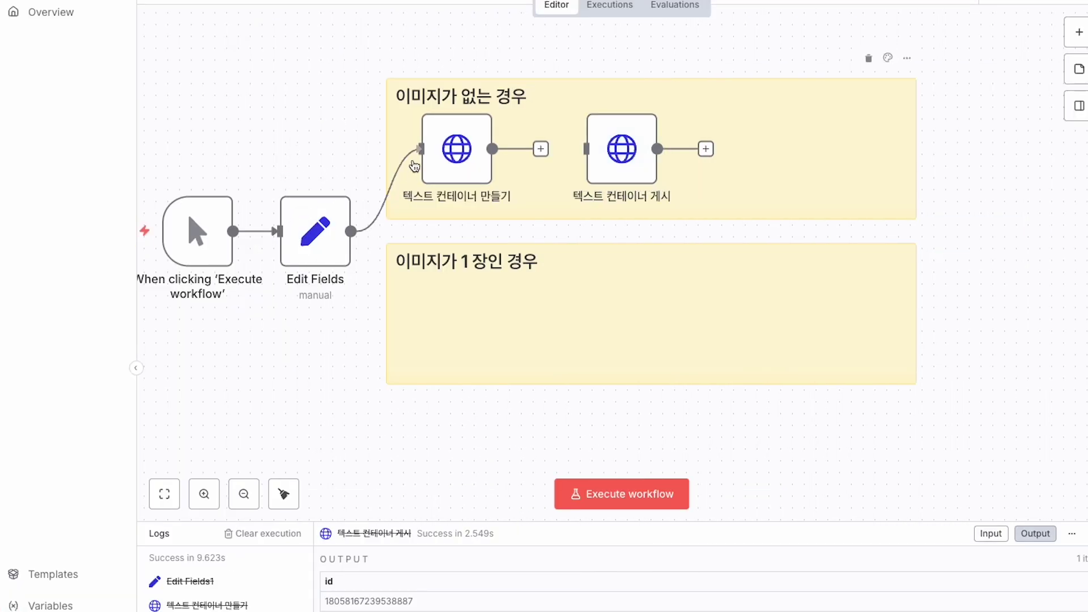
In the 텍스트 컨테이너 만들기 node, replace the text query parameter's Slack Trigger expression with the value test.
double_click(450, 154)
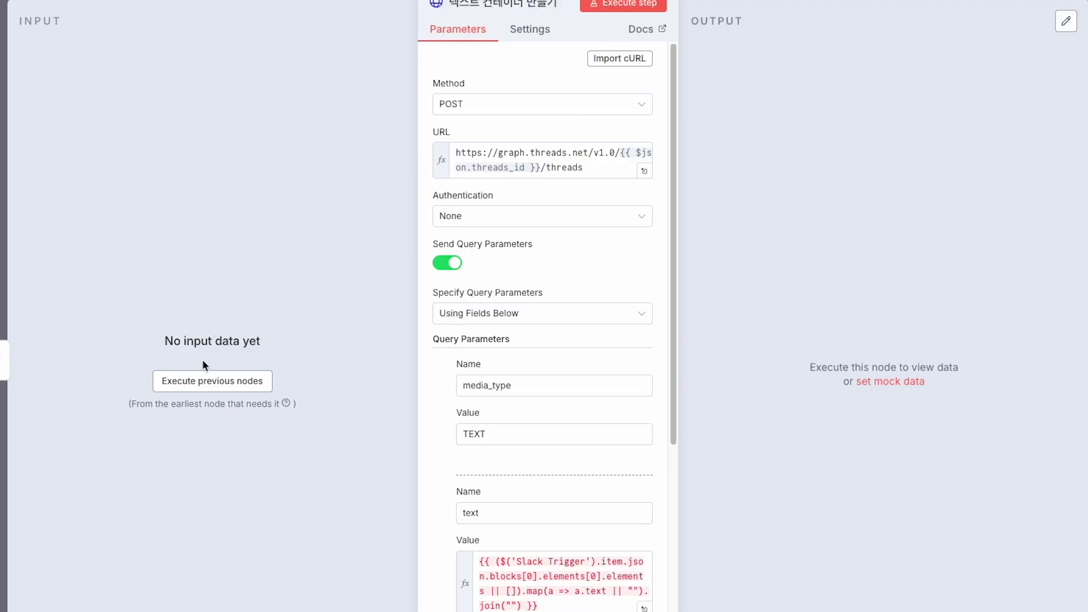
scroll(547, 454, down, 5)
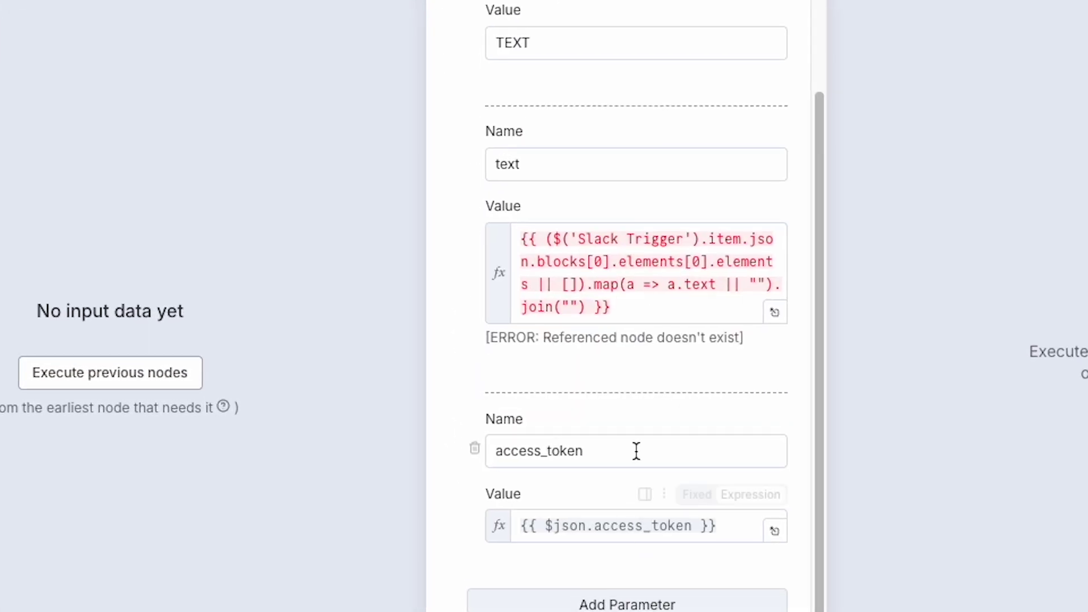
scroll(637, 451, up, 2)
drag(649, 417, 420, 286)
key(BackSpace)
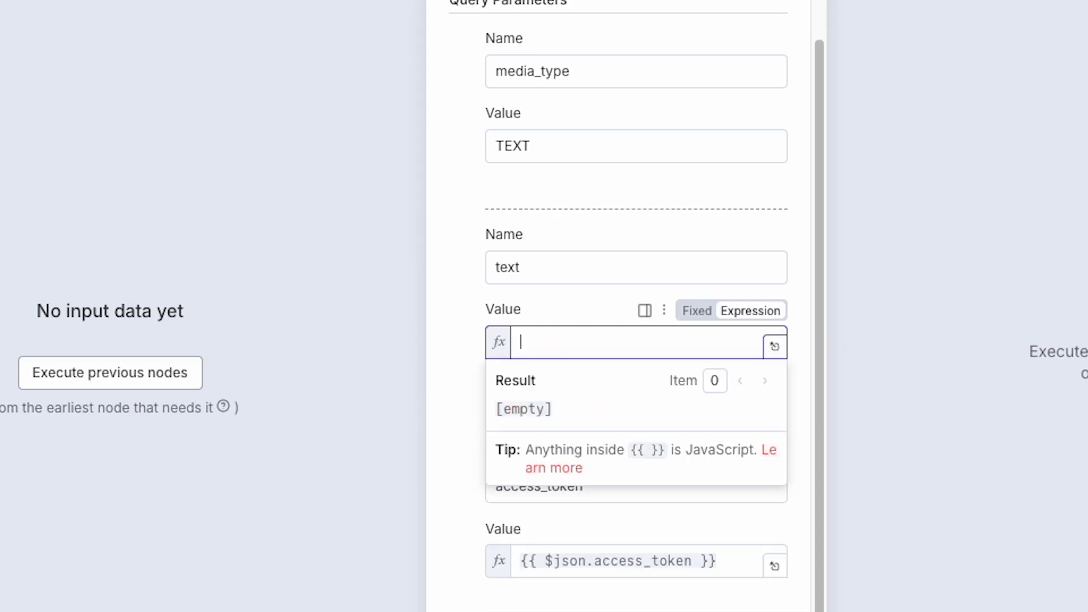
text(a)
key(BackSpace)
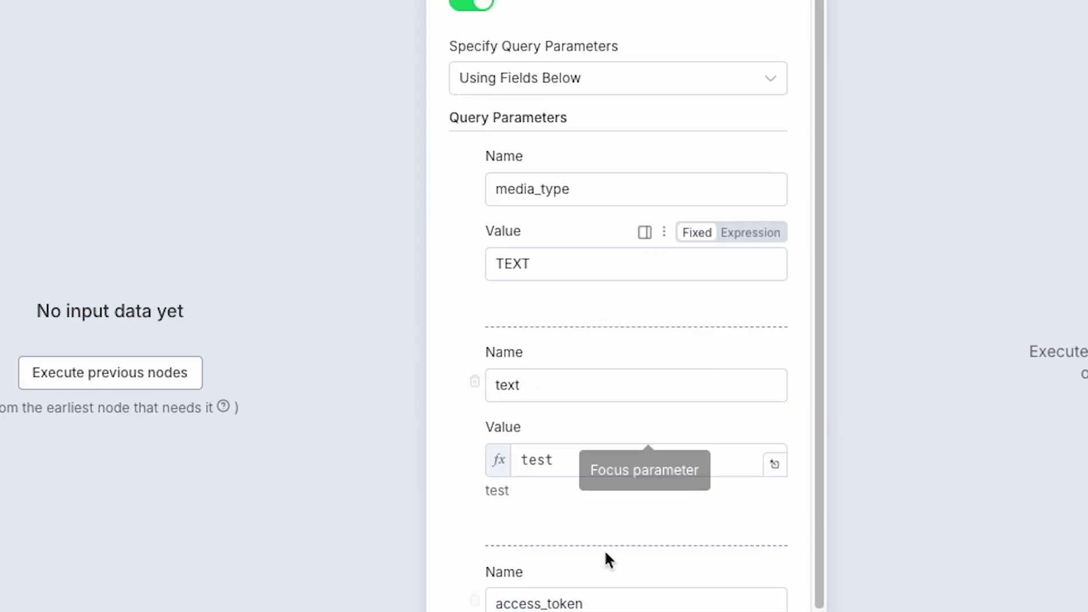
Review the 텍스트 컨테이너 만들기 request settings and execute its previous nodes to load the input data.
scroll(600, 549, up, 1)
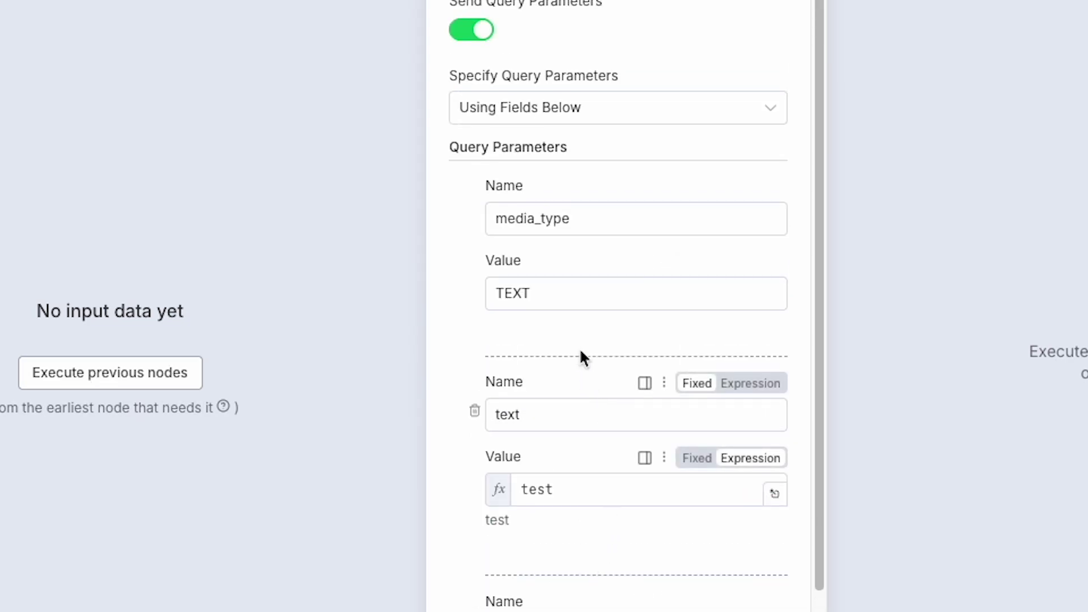
scroll(567, 340, up, 4)
scroll(528, 326, up, 1)
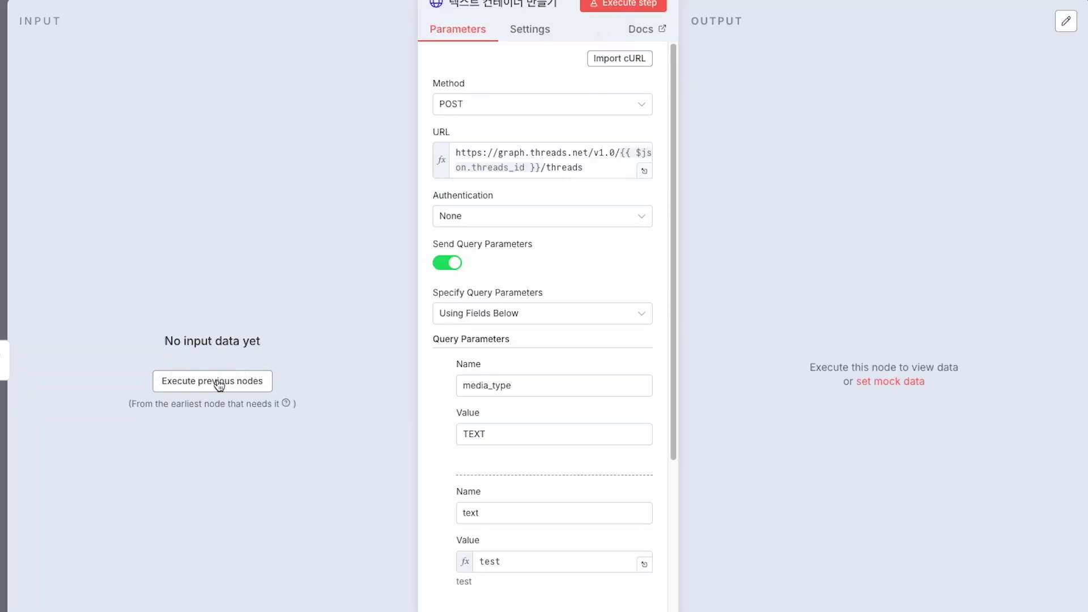
click(219, 383)
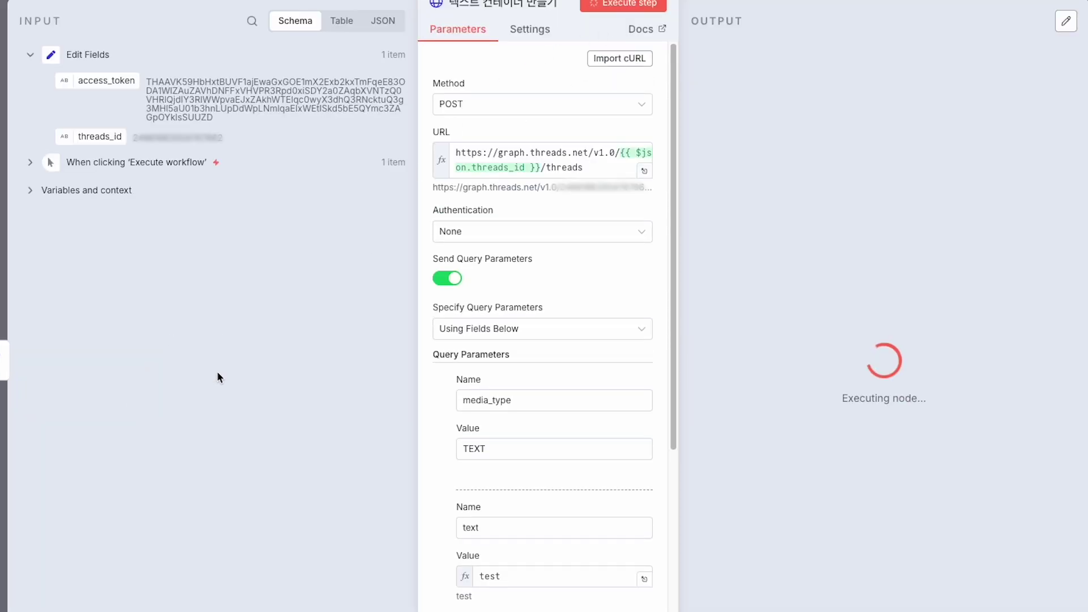
Add a Wait node after 텍스트 컨테이너 만들기, place it between the two HTTP nodes and connect it to 텍스트 컨테이너 게시.
scroll(532, 320, down, 1)
scroll(530, 317, down, 5)
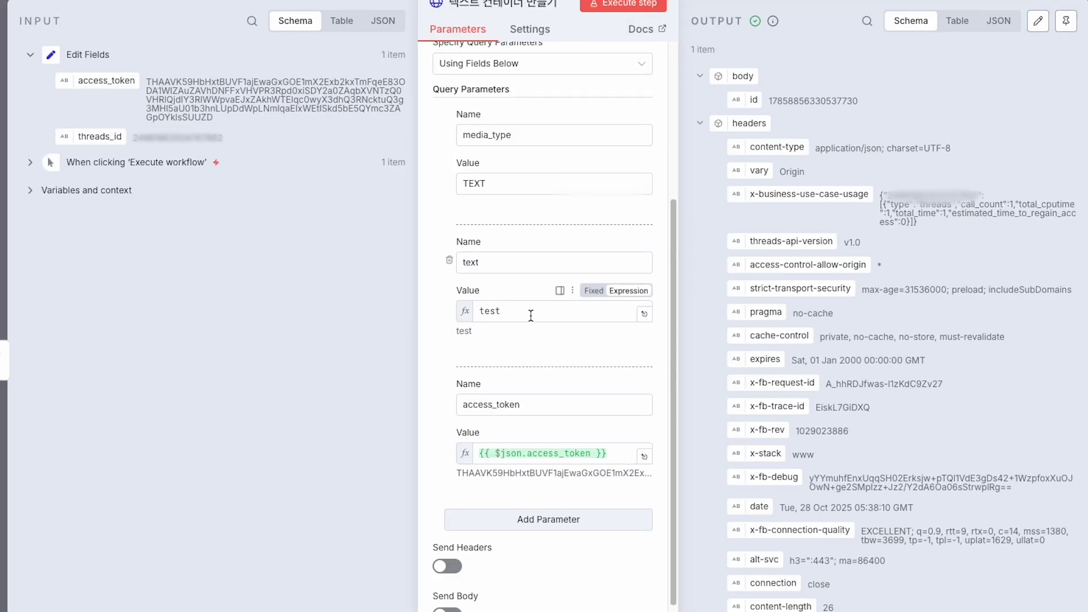
key(Escape)
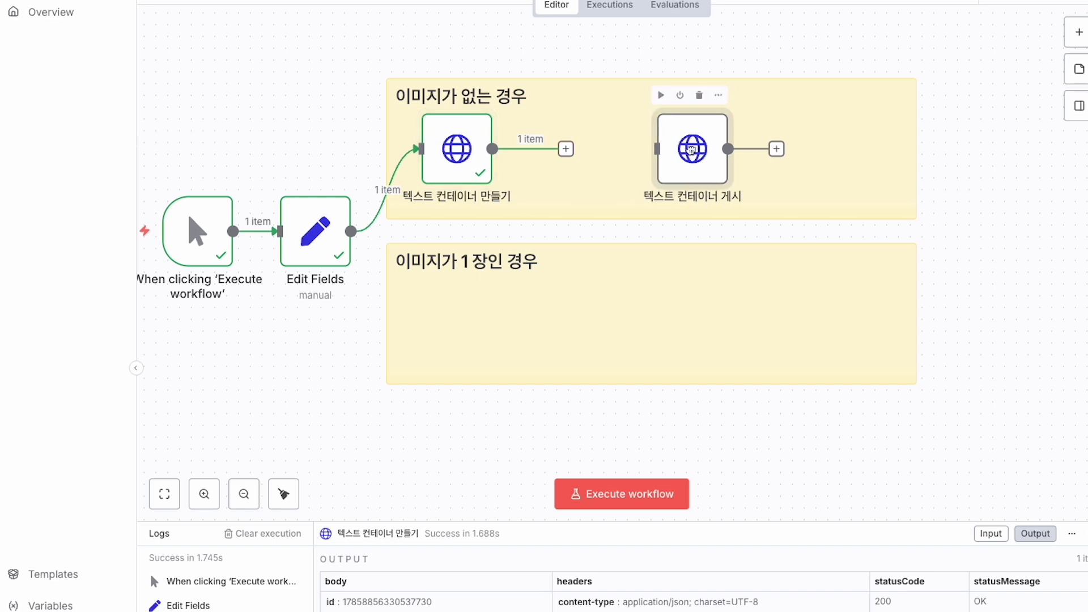
click(566, 149)
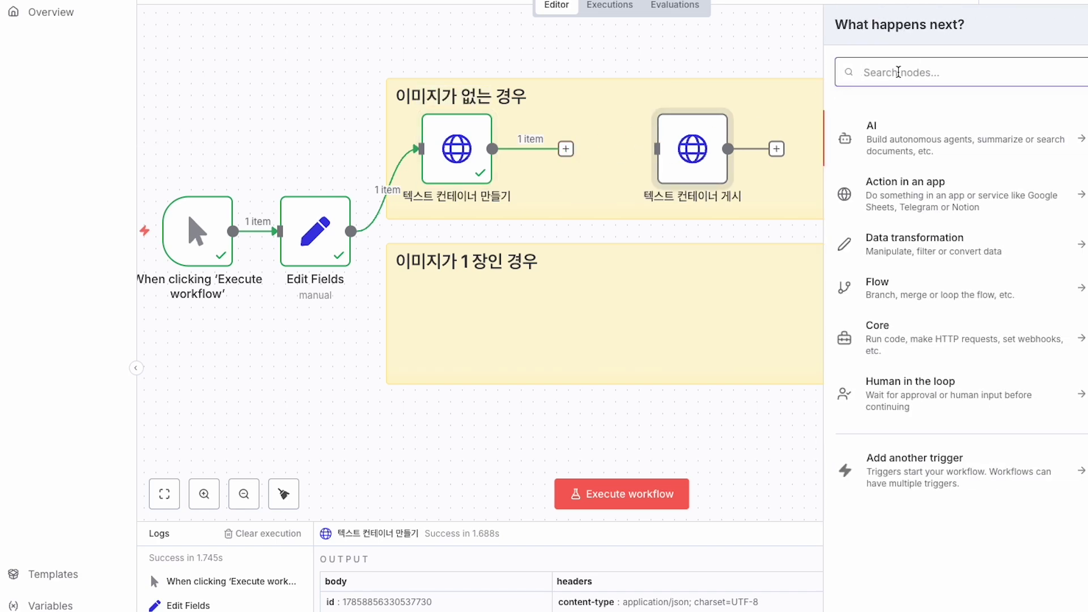
text(wait)
key(Return)
key(Escape)
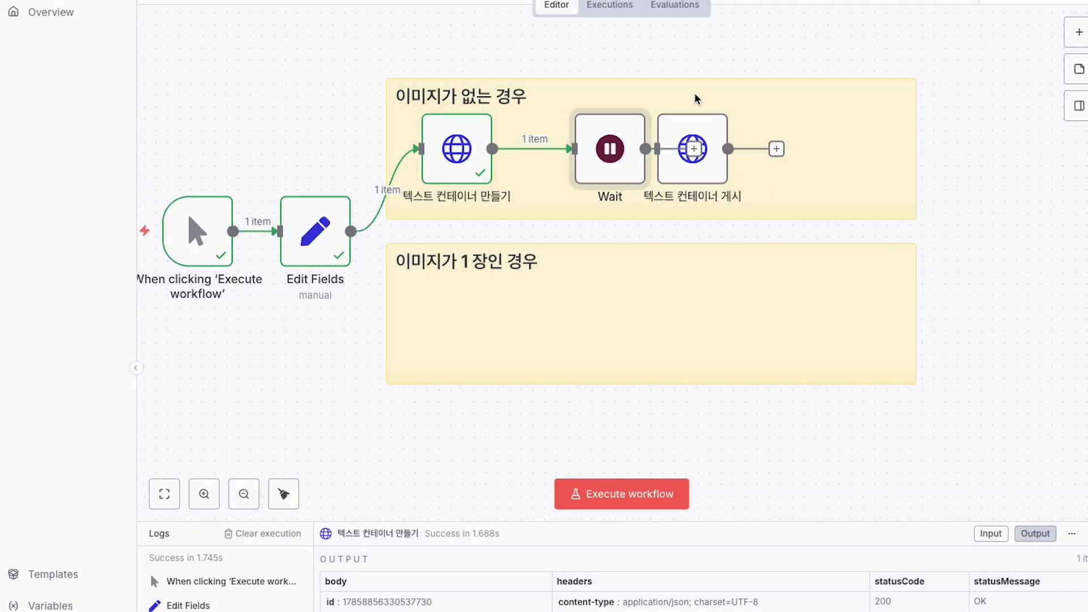
drag(611, 160, 576, 154)
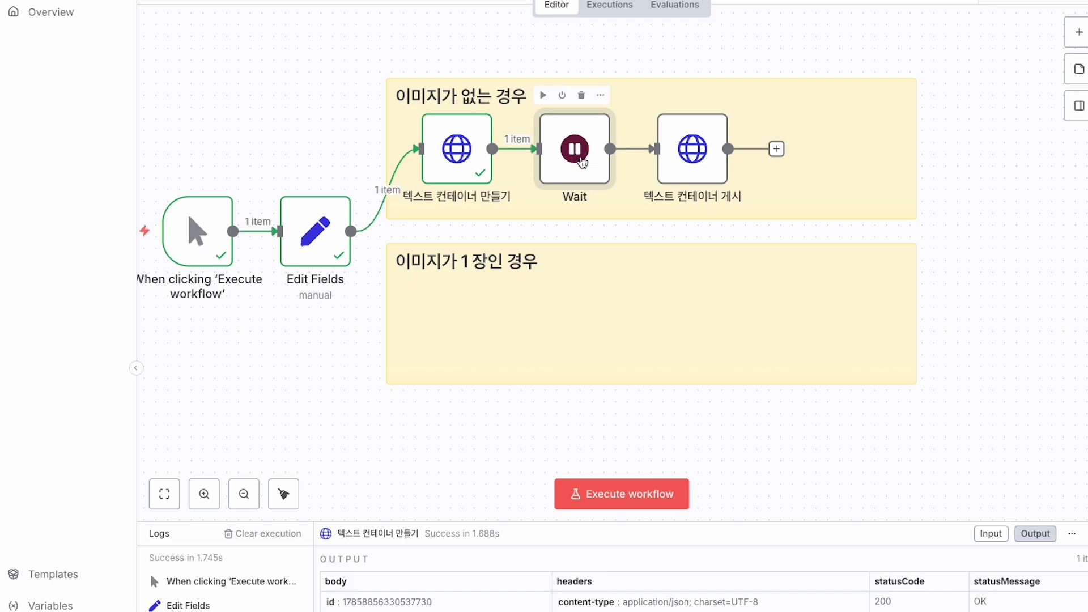
Set the Wait node's wait amount to 1.00 seconds.
double_click(575, 151)
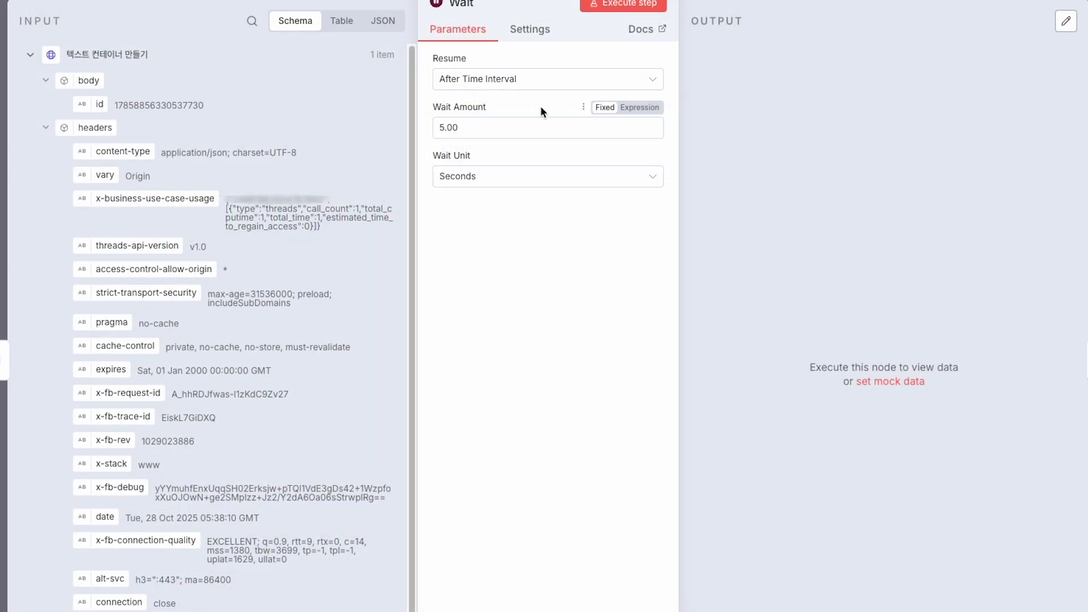
double_click(499, 130)
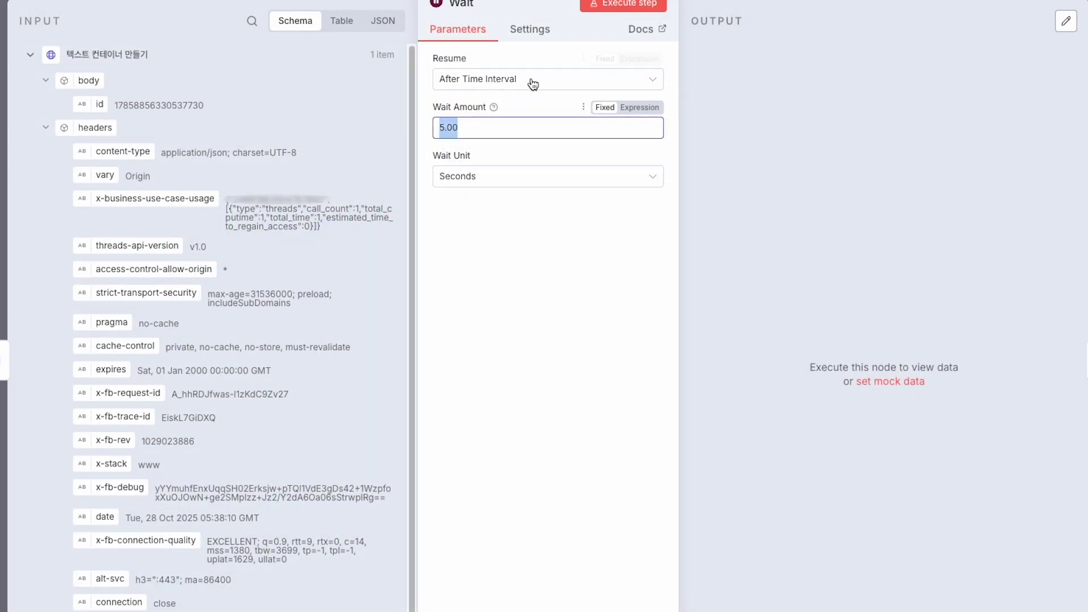
text(1.00)
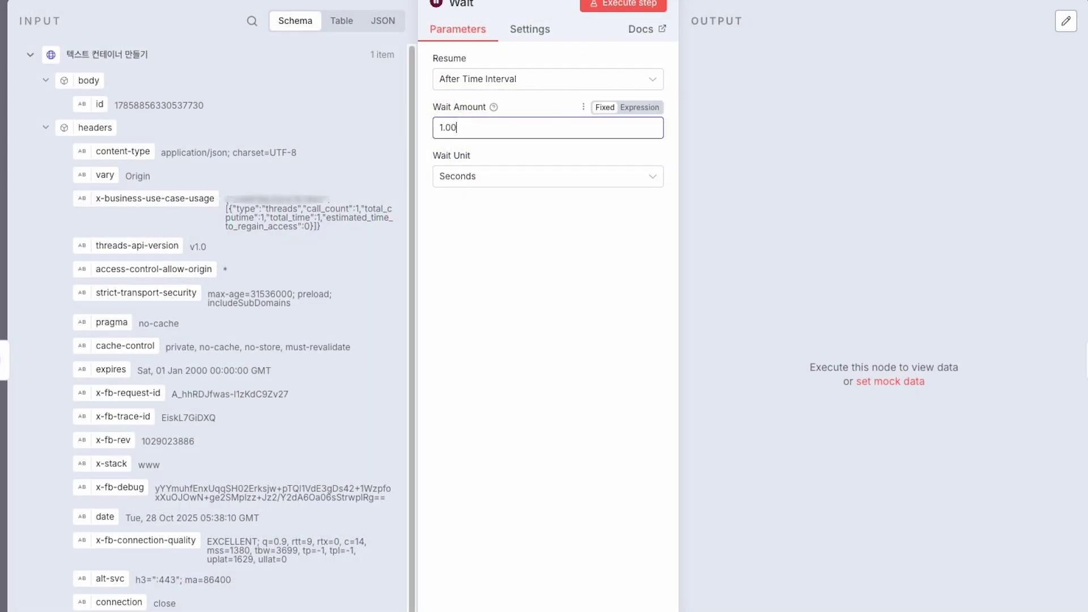
key(Escape)
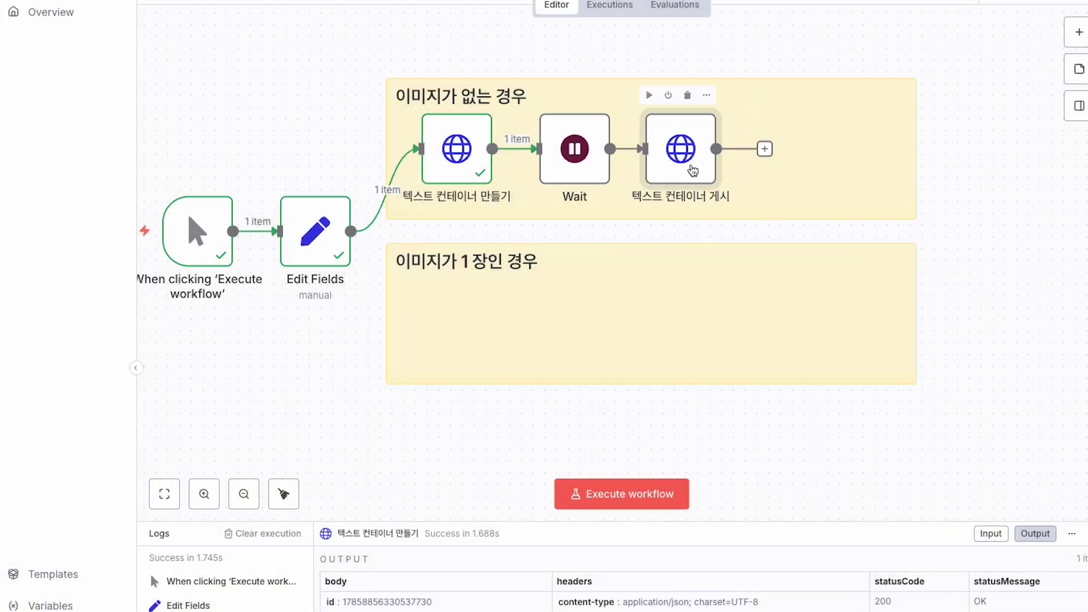
Execute the Wait node to supply input data for the 텍스트 컨테이너 게시 node.
double_click(694, 148)
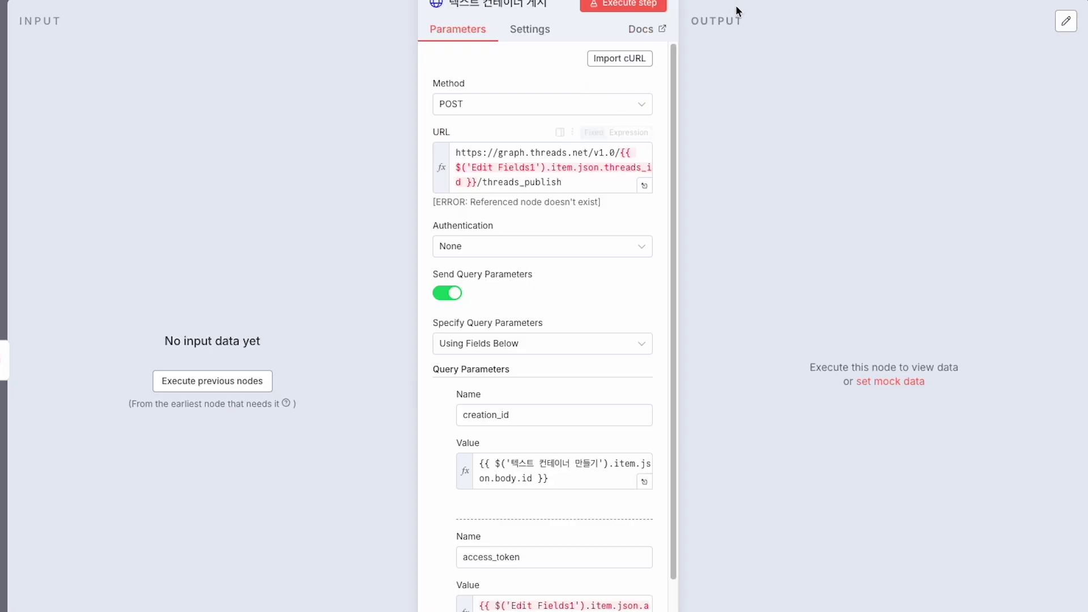
key(Escape)
click(562, 145)
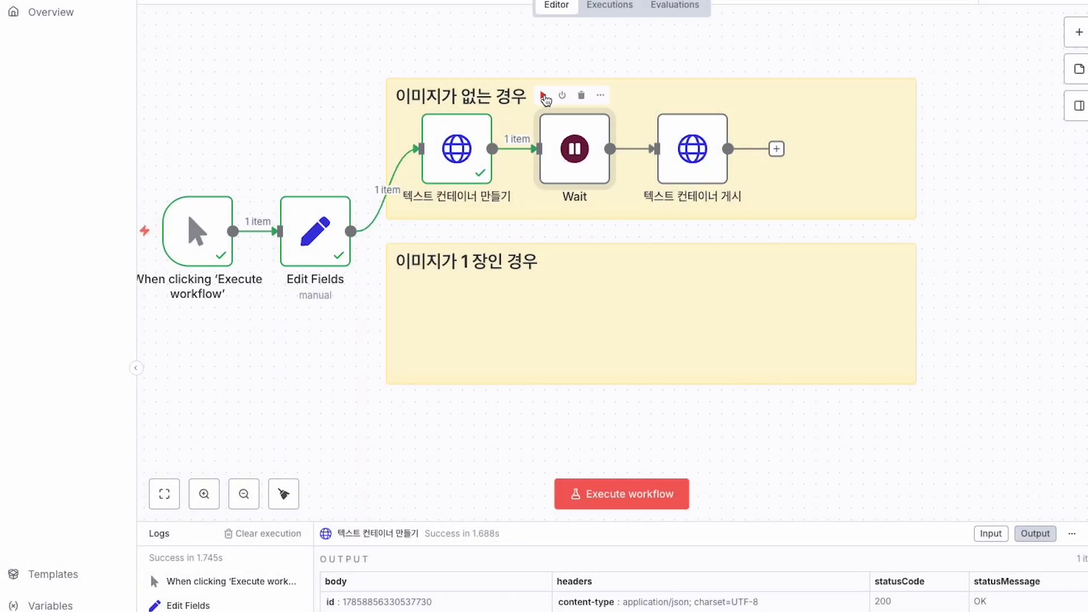
Check the creation_id expression in the 텍스트 컨테이너 게시 node against the container's body id, and execute the node.
double_click(693, 149)
scroll(603, 210, down, 3)
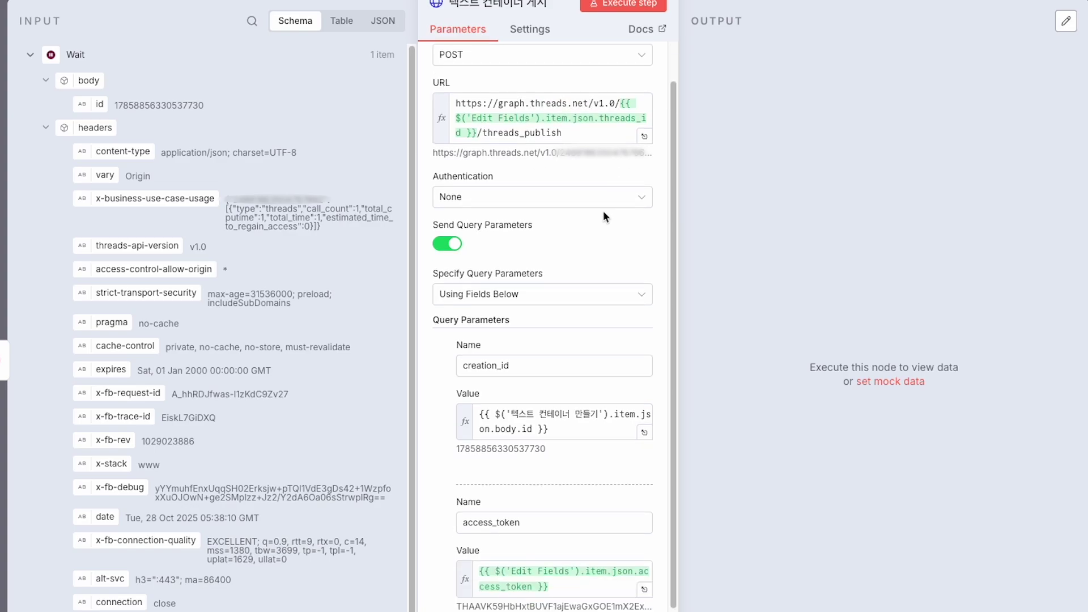
scroll(600, 210, up, 2)
click(570, 436)
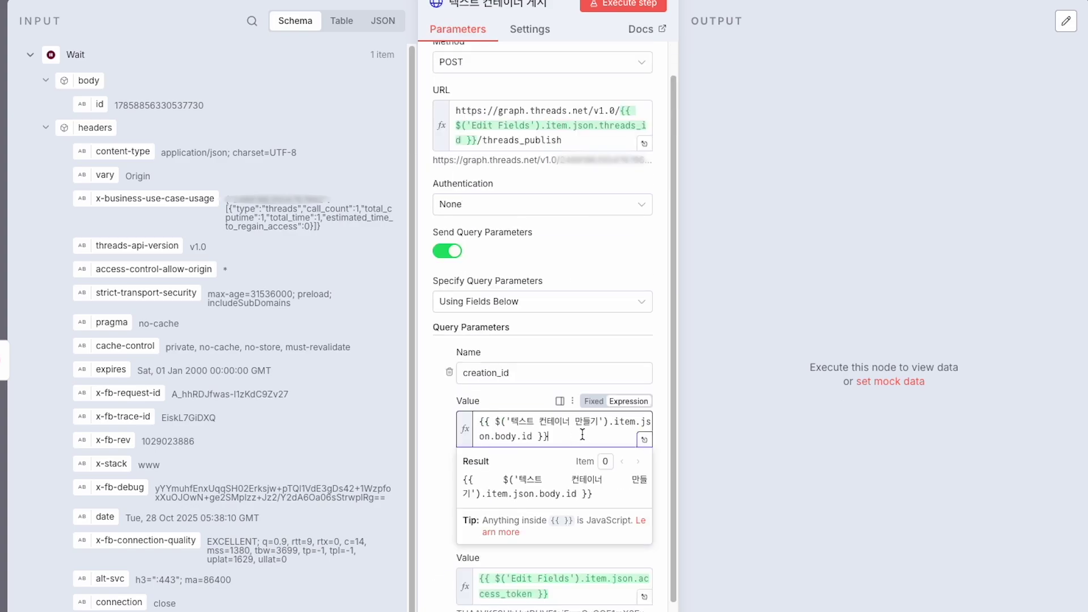
click(730, 233)
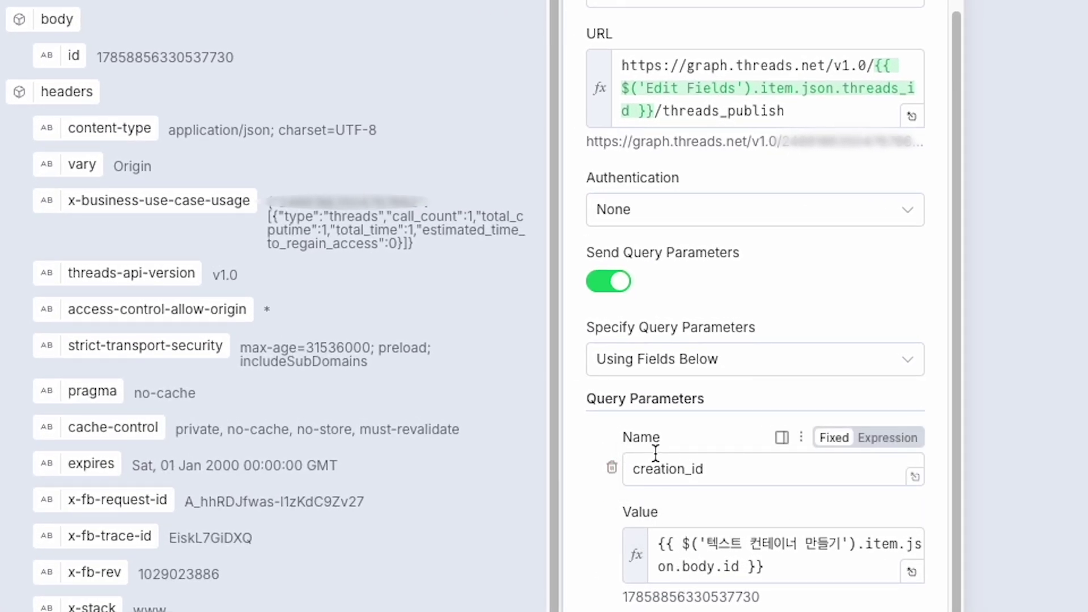
click(658, 545)
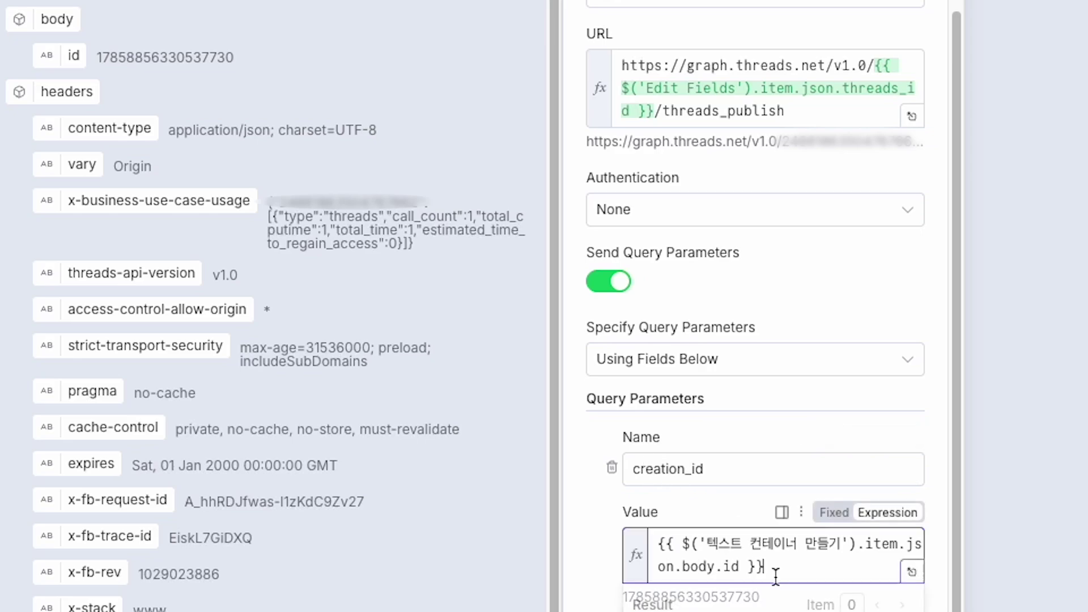
click(594, 539)
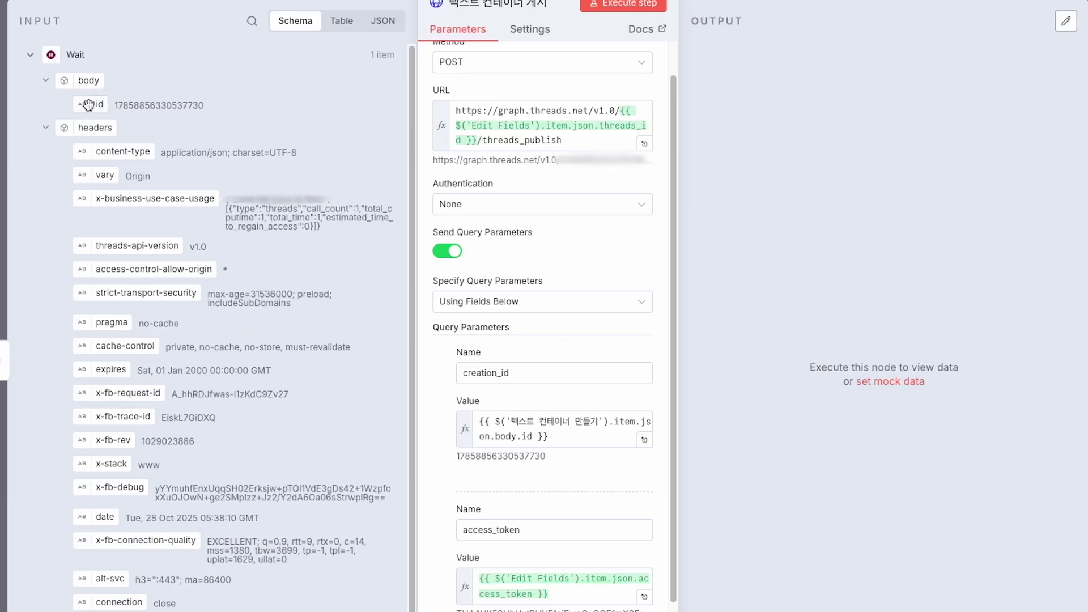
click(624, 4)
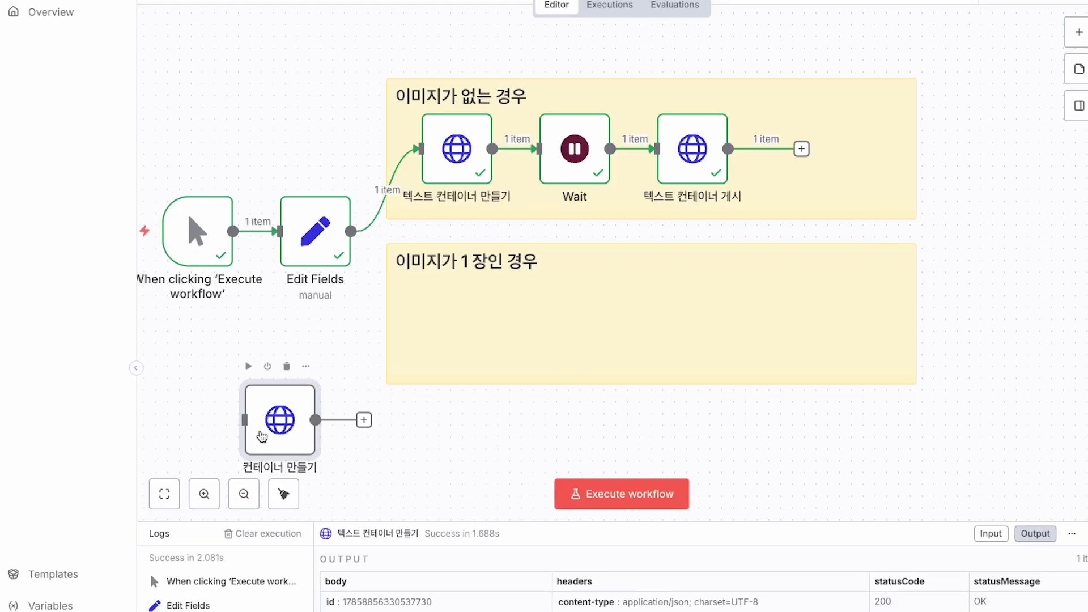
Place 컨테이너 만들기, a Wait copy and 컨테이너 게시 in the 이미지가 1장인 경우 note, chained together from Edit Fields.
drag(261, 441, 437, 347)
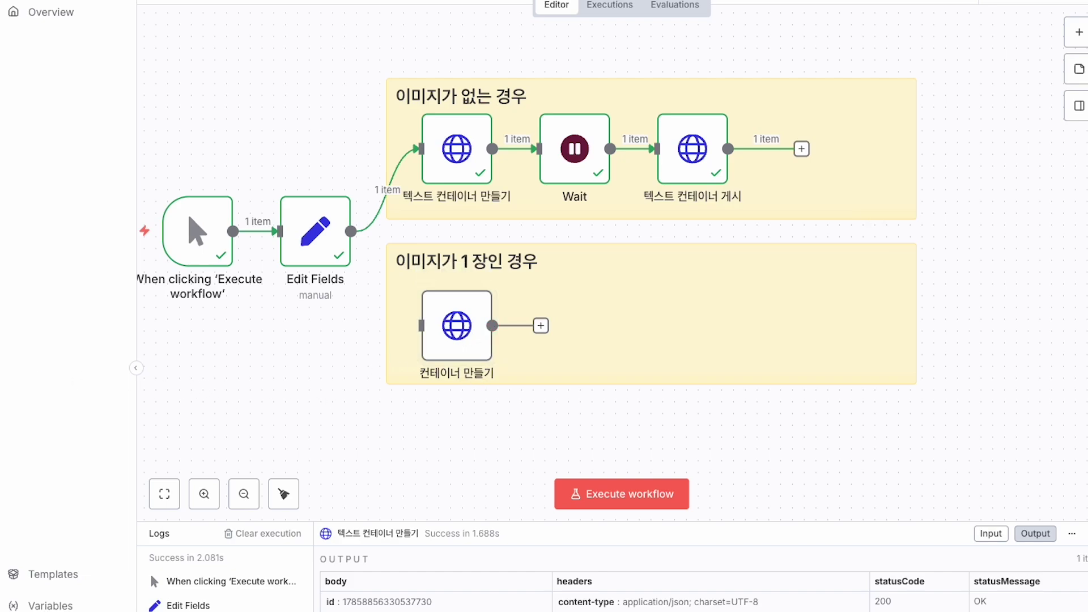
key(ctrl+v)
drag(612, 333, 704, 333)
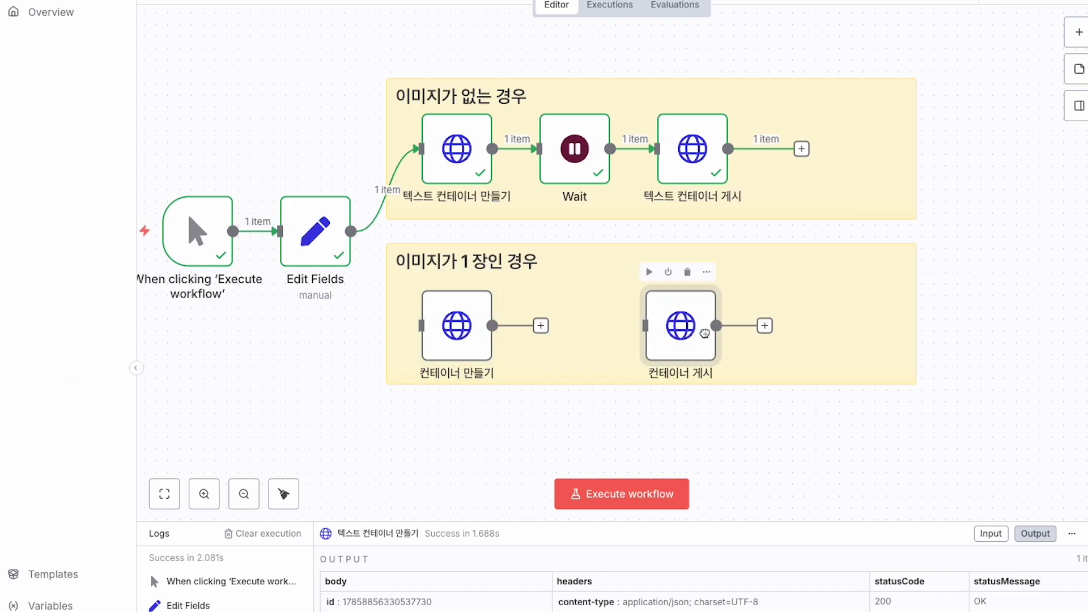
drag(587, 334, 575, 333)
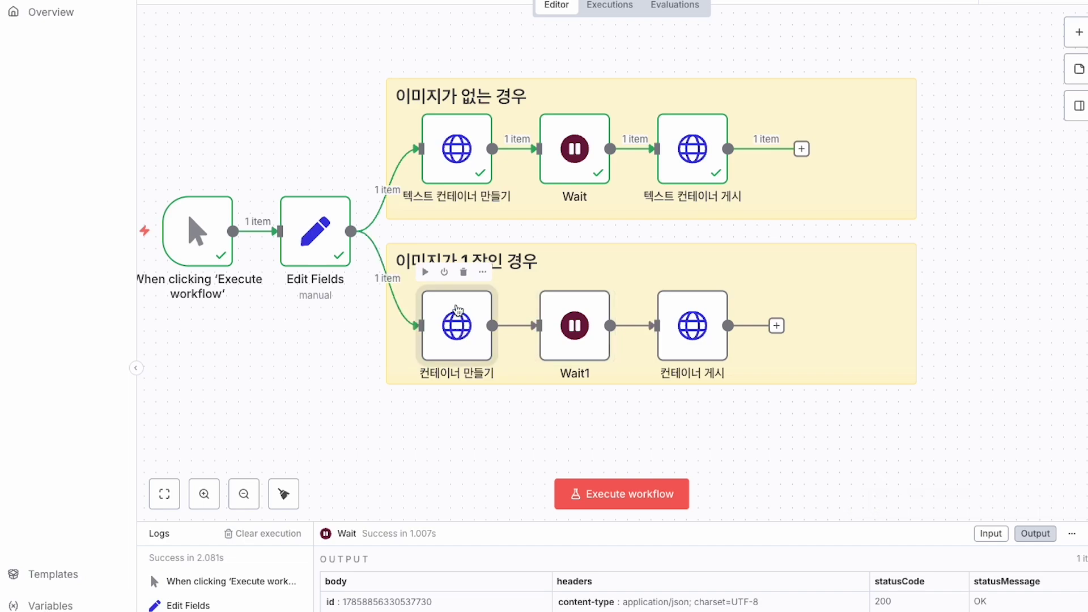
In the 컨테이너 만들기 node, replace the text query parameter's Slack Trigger expression with test.
double_click(461, 332)
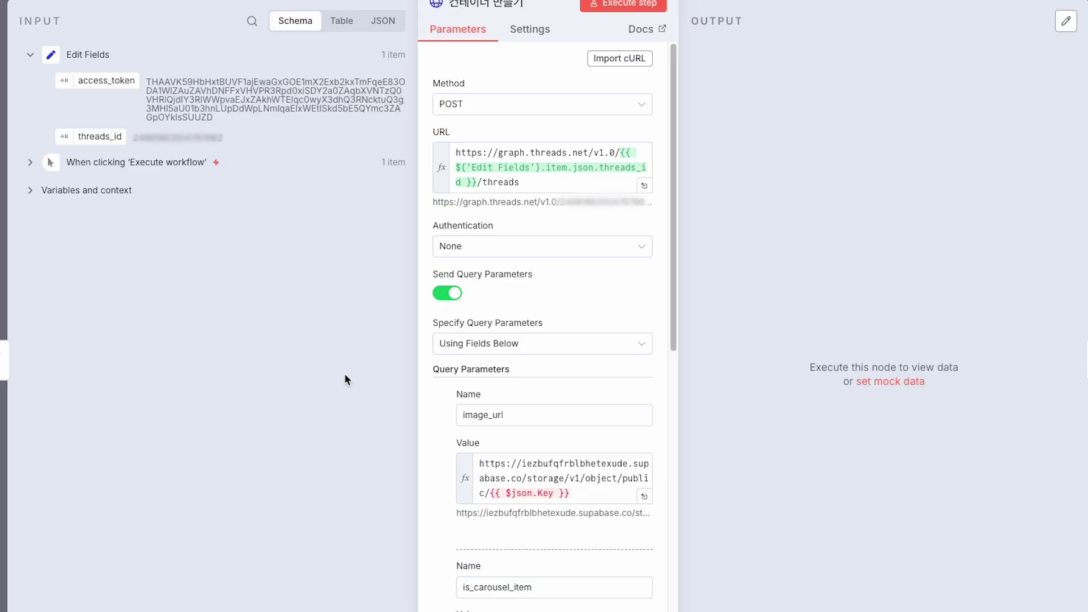
scroll(509, 434, down, 9)
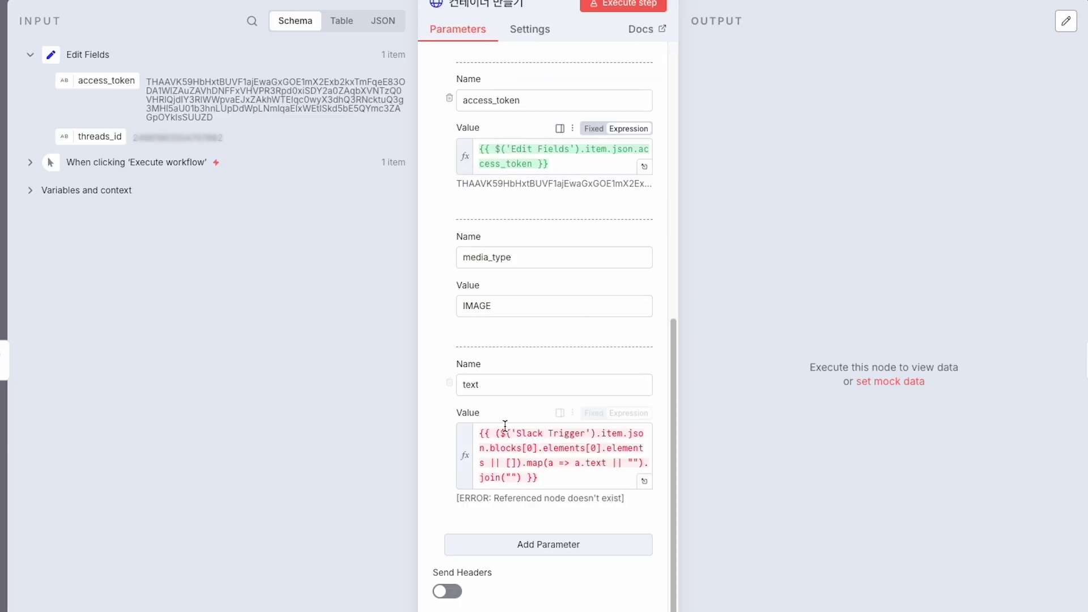
drag(560, 595, 413, 496)
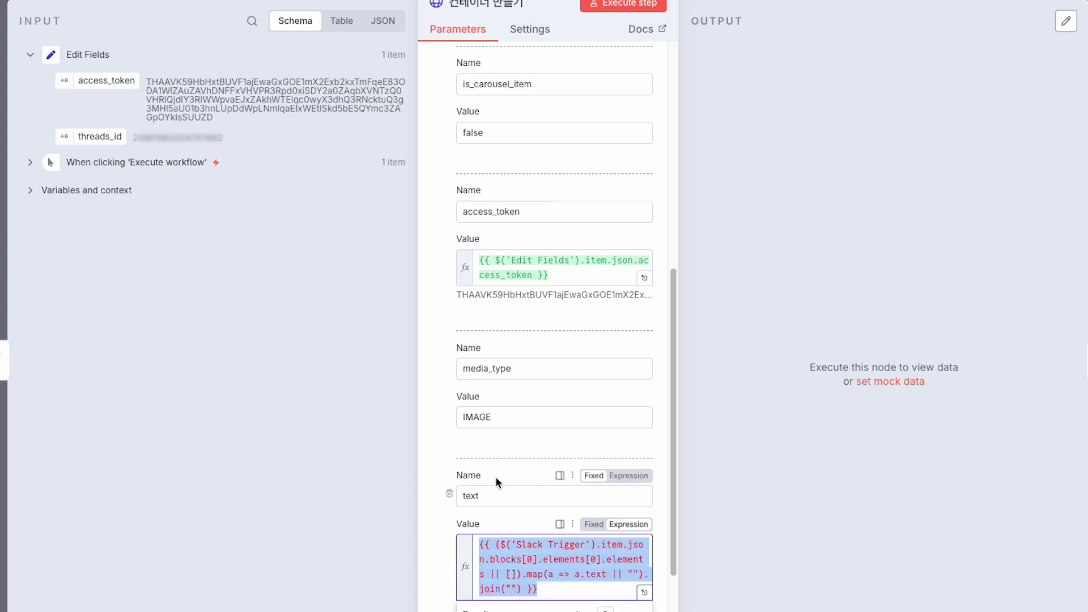
scroll(556, 525, up, 9)
drag(588, 360, 422, 316)
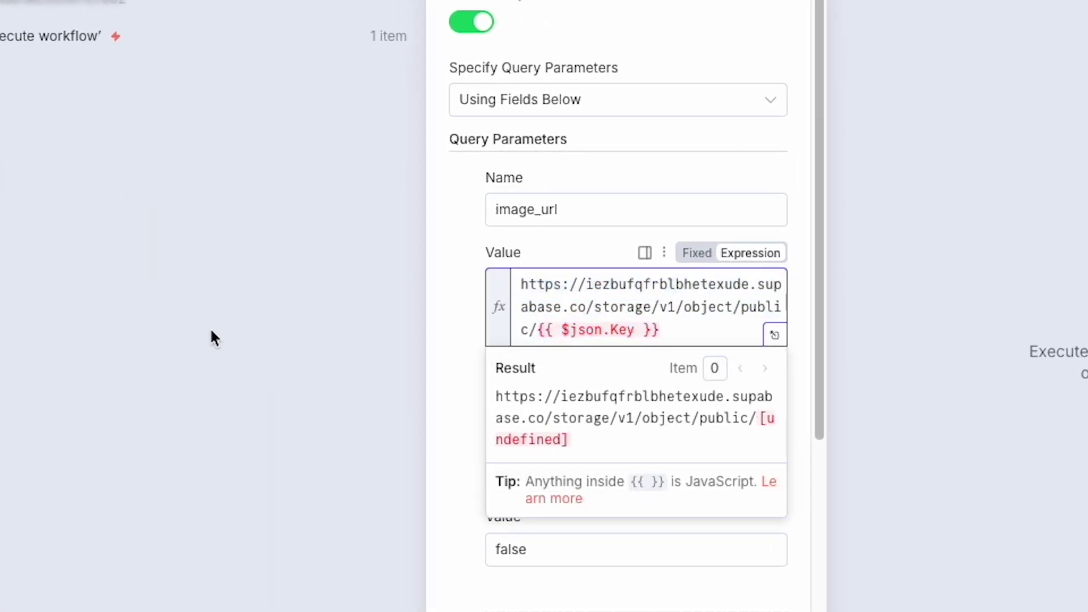
click(214, 338)
drag(660, 330, 449, 255)
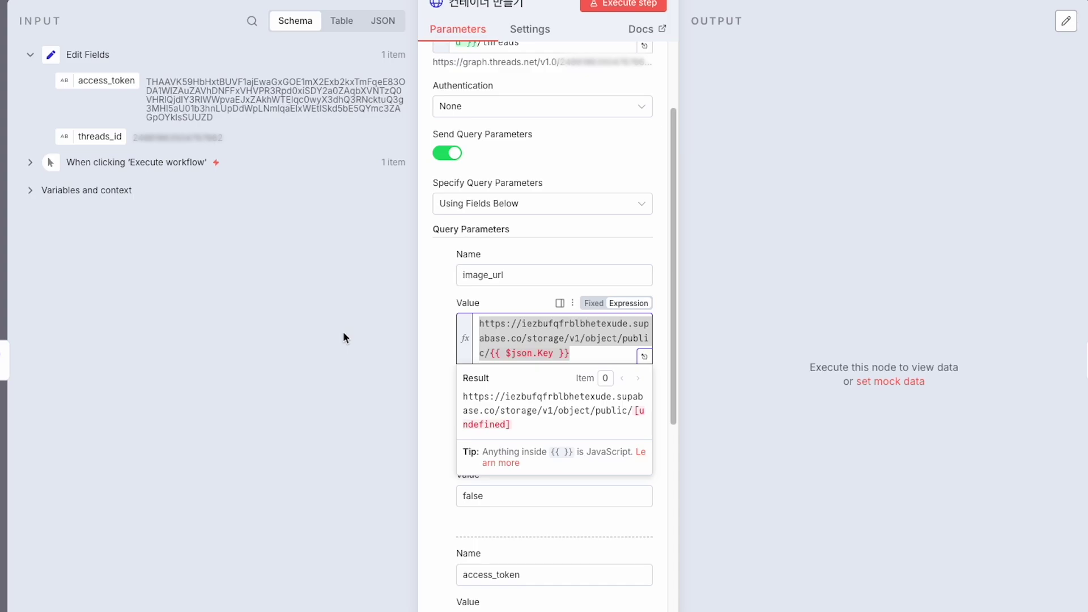
text(https://iezbufqfrblbhetexude.supabase.co/storage/v1/object/public/group_thumbnail/image_1761531197514.png)
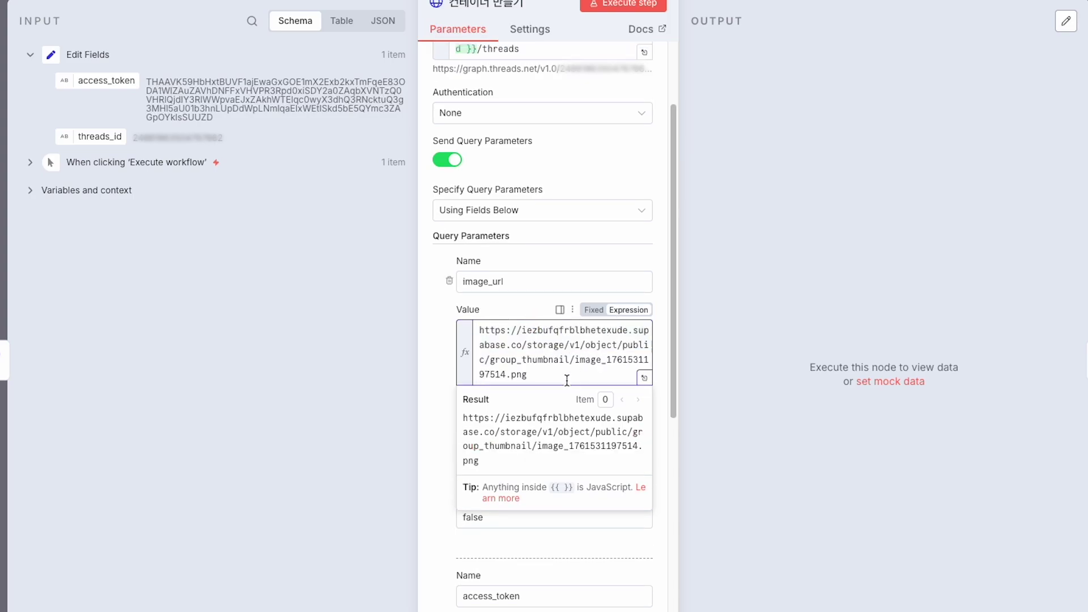
click(304, 374)
click(546, 370)
click(324, 371)
Review the query parameters of the 컨테이너 만들기 node, execute it and return to the canvas.
scroll(506, 456, down, 10)
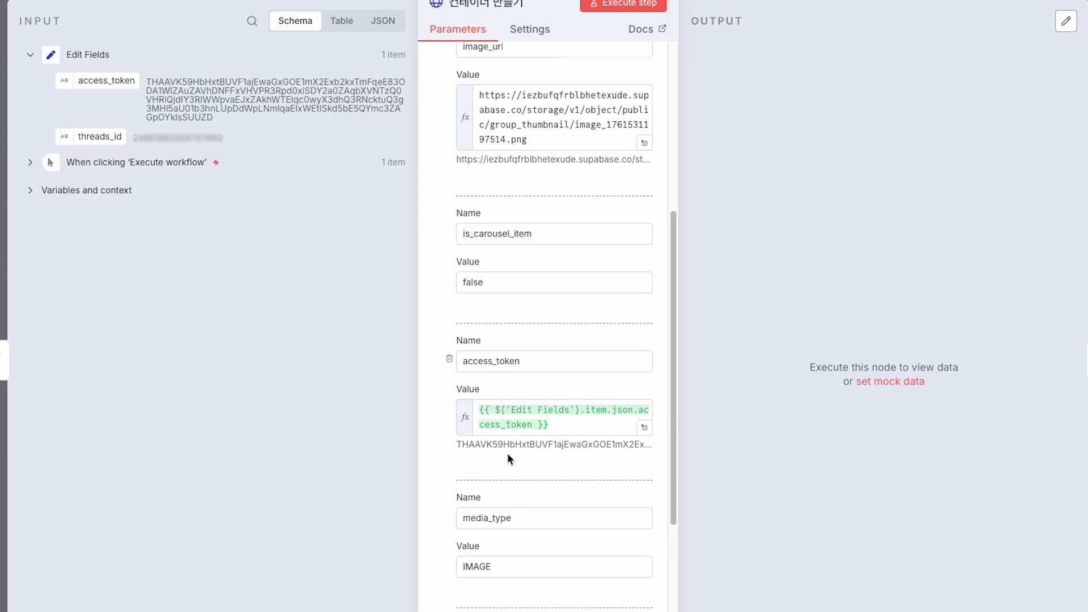
scroll(508, 453, up, 8)
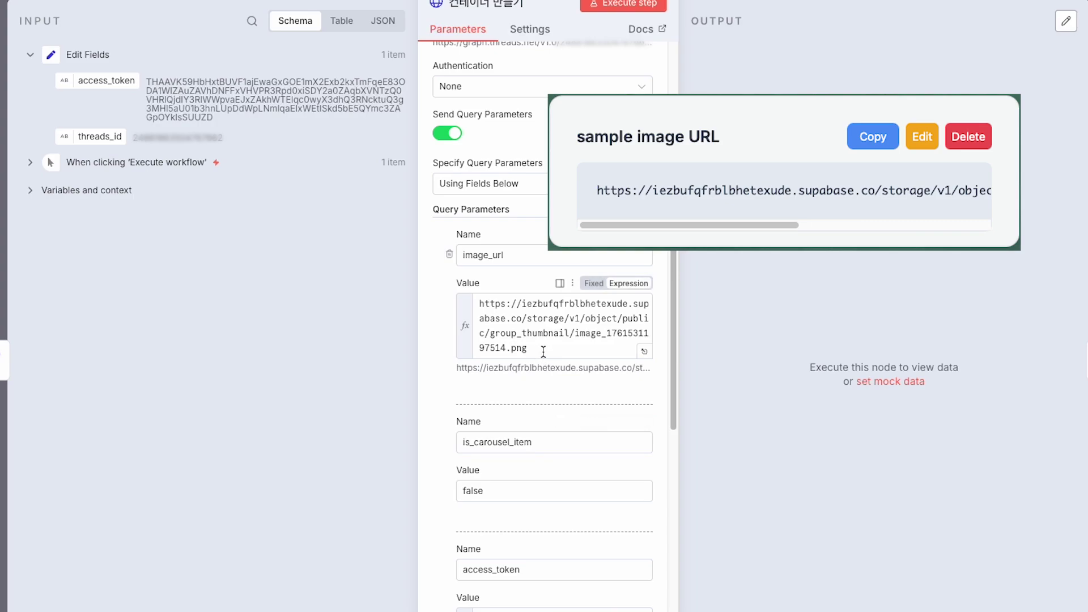
click(559, 341)
key(ctrl+a)
click(353, 321)
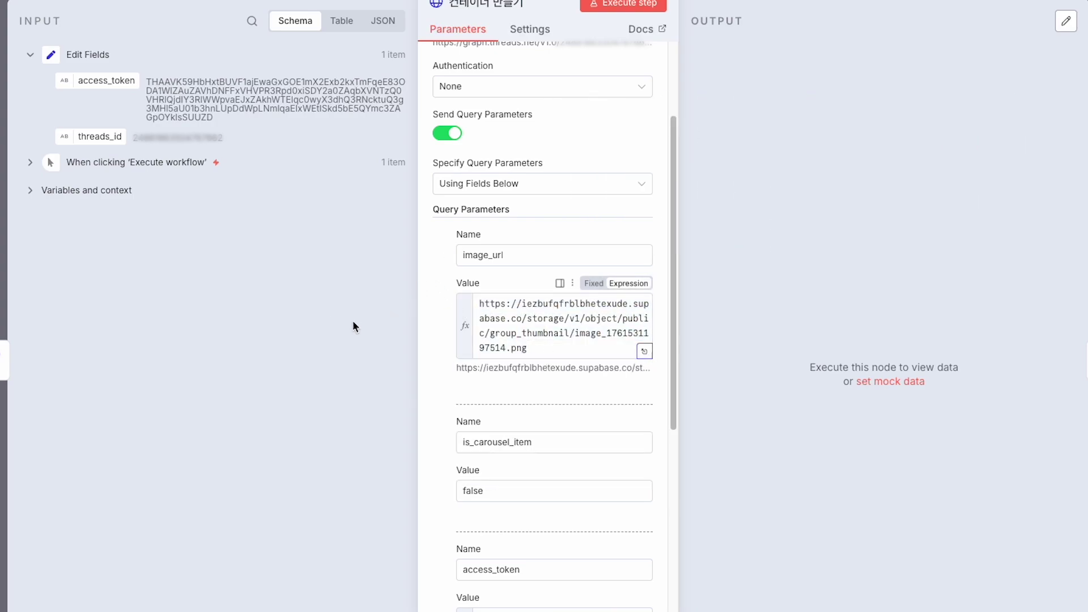
click(539, 341)
scroll(560, 372, down, 5)
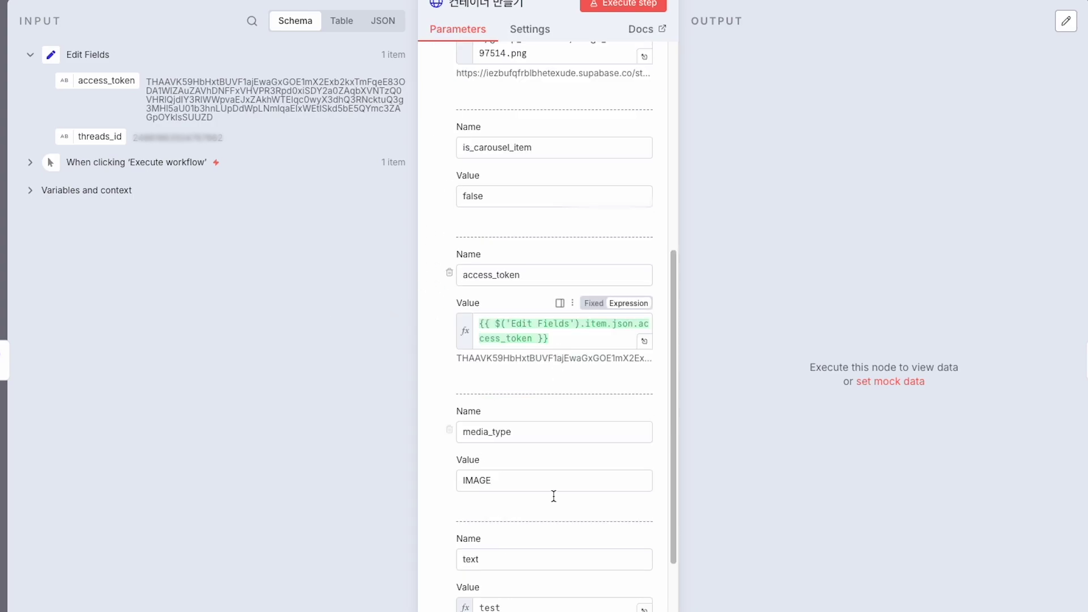
scroll(575, 371, up, 8)
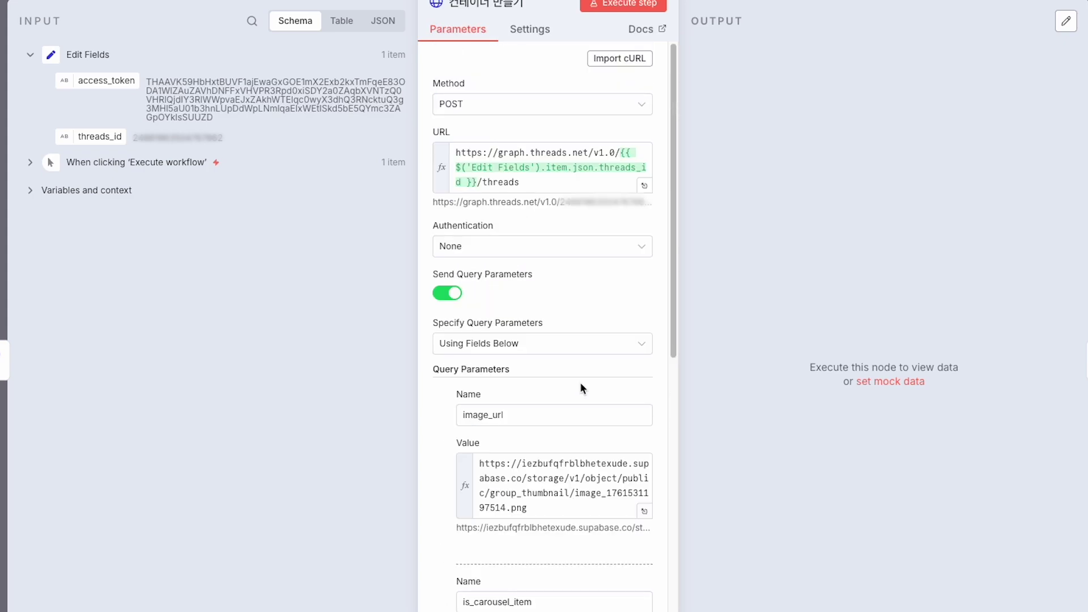
click(628, 7)
key(Escape)
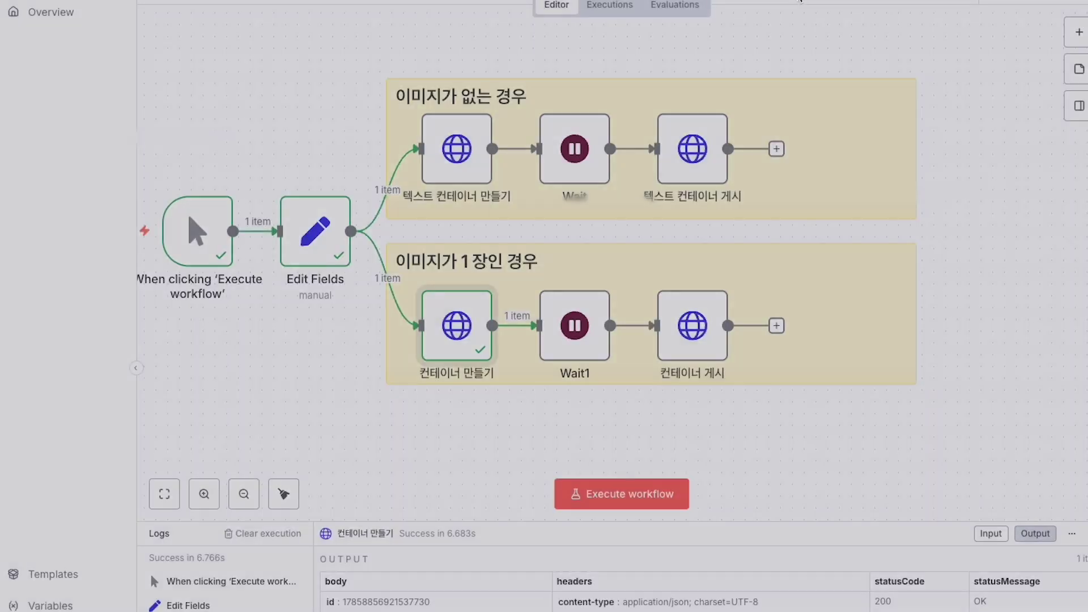
Execute the 컨테이너 게시 node and check the published image post on the Threads profile.
double_click(684, 318)
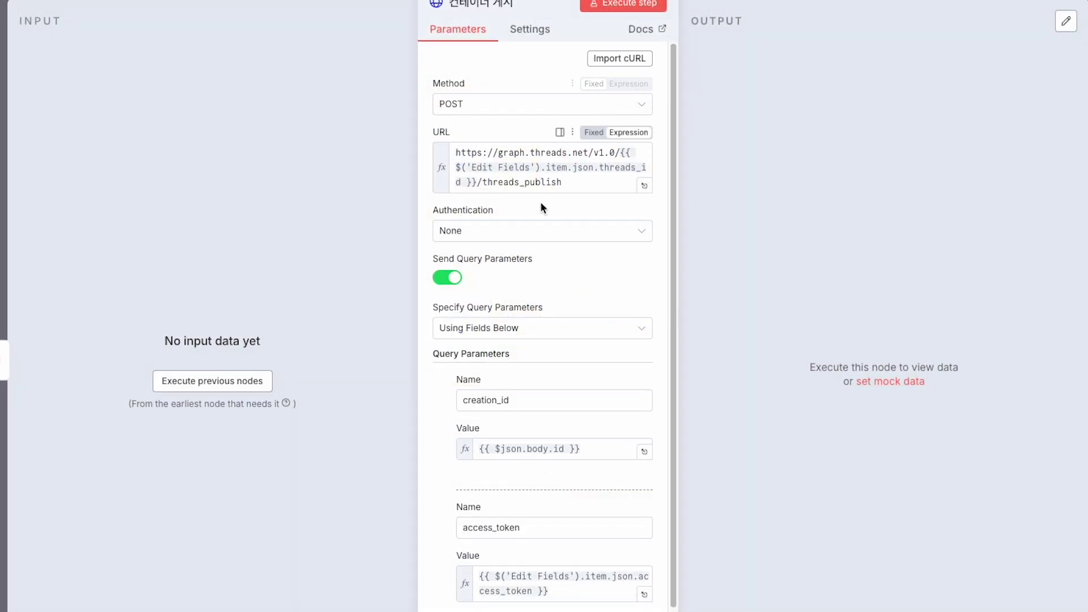
key(Escape)
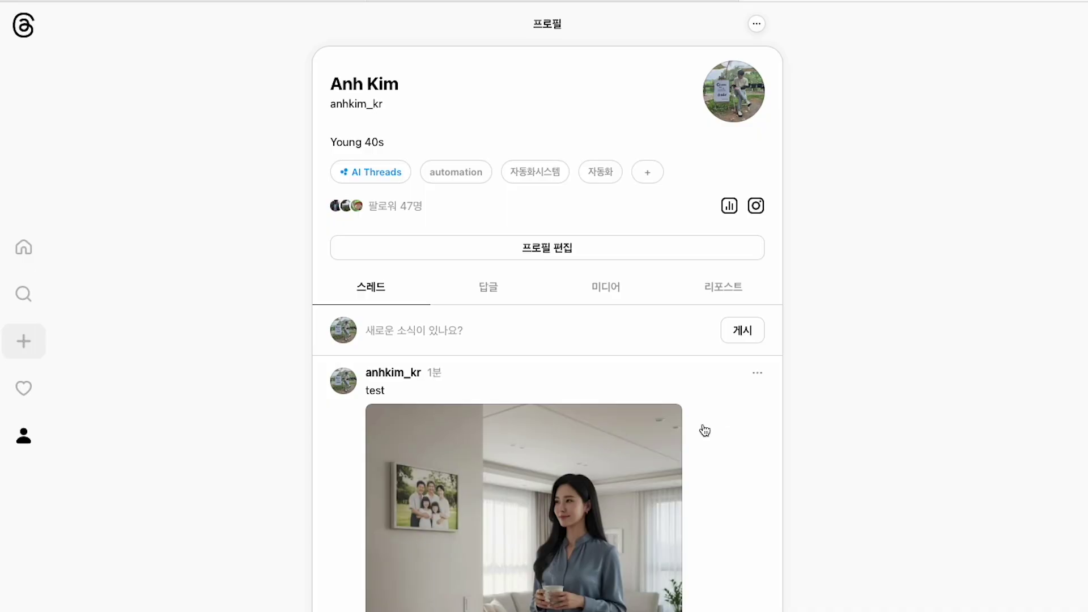
scroll(677, 443, down, 1)
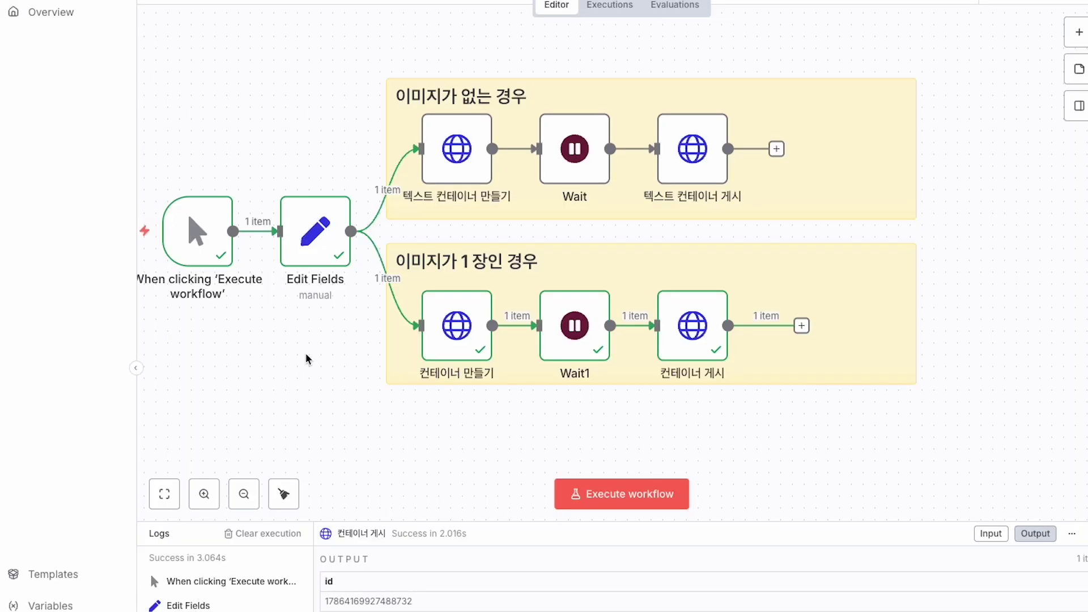
Replace the manual trigger with a Schedule Trigger and place it in front of the Edit Fields node.
scroll(313, 369, left, 3)
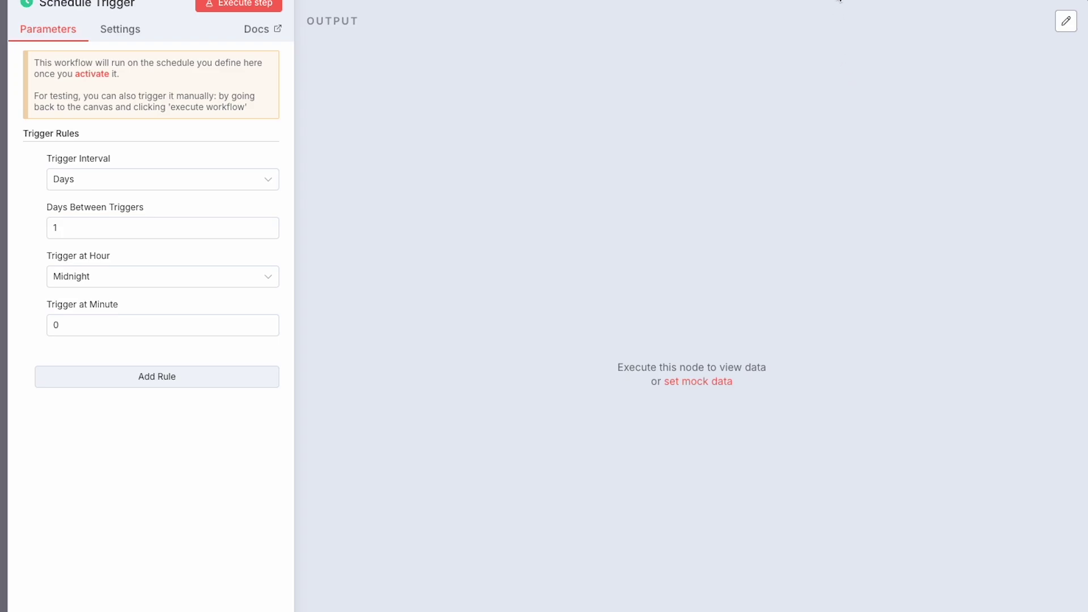
key(Escape)
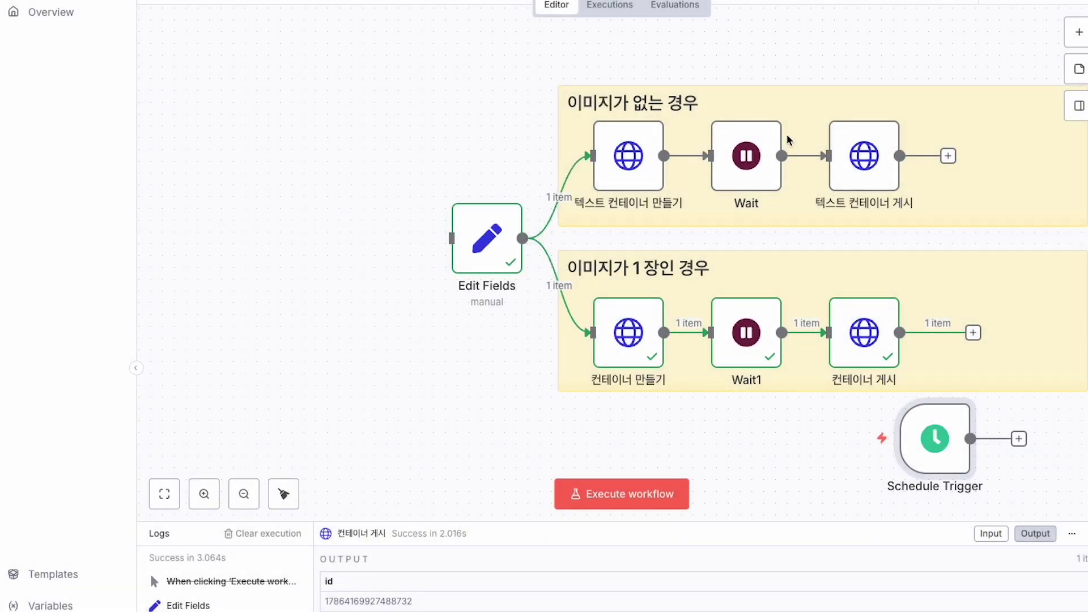
drag(928, 447, 209, 248)
Add a Google Sheets Get row(s) in sheet node for the text and image columns after the Schedule Trigger, followed by a Limit node.
click(300, 238)
text(sheets)
click(908, 130)
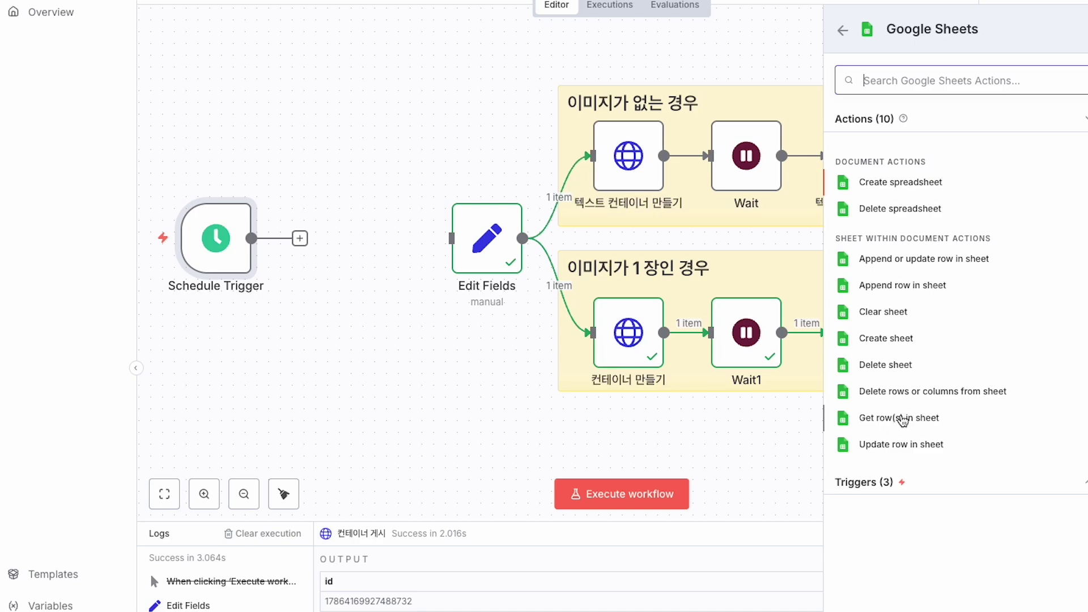
click(903, 418)
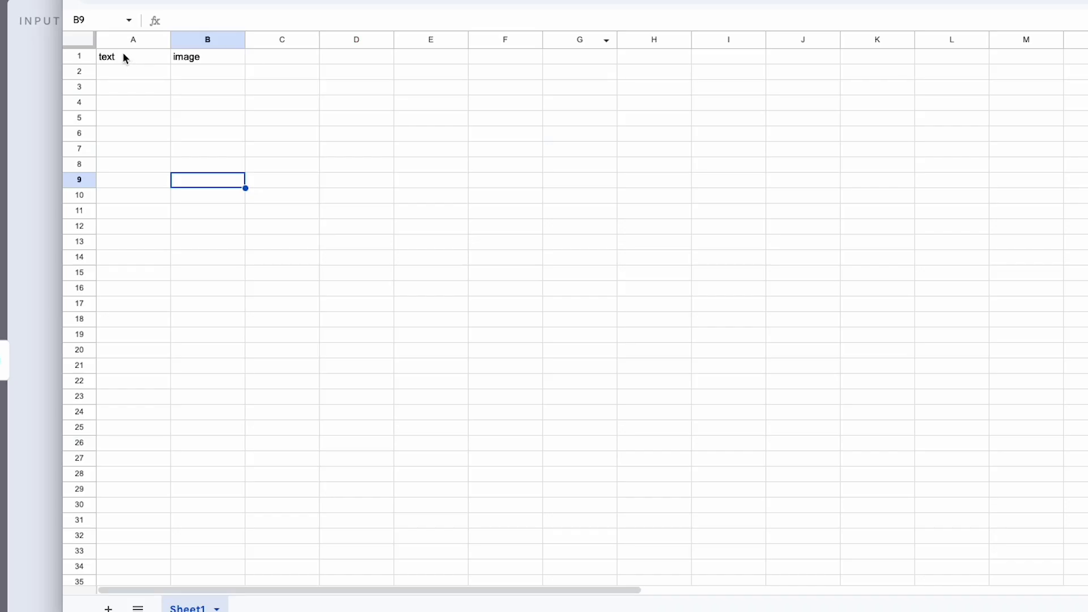
click(123, 56)
click(230, 56)
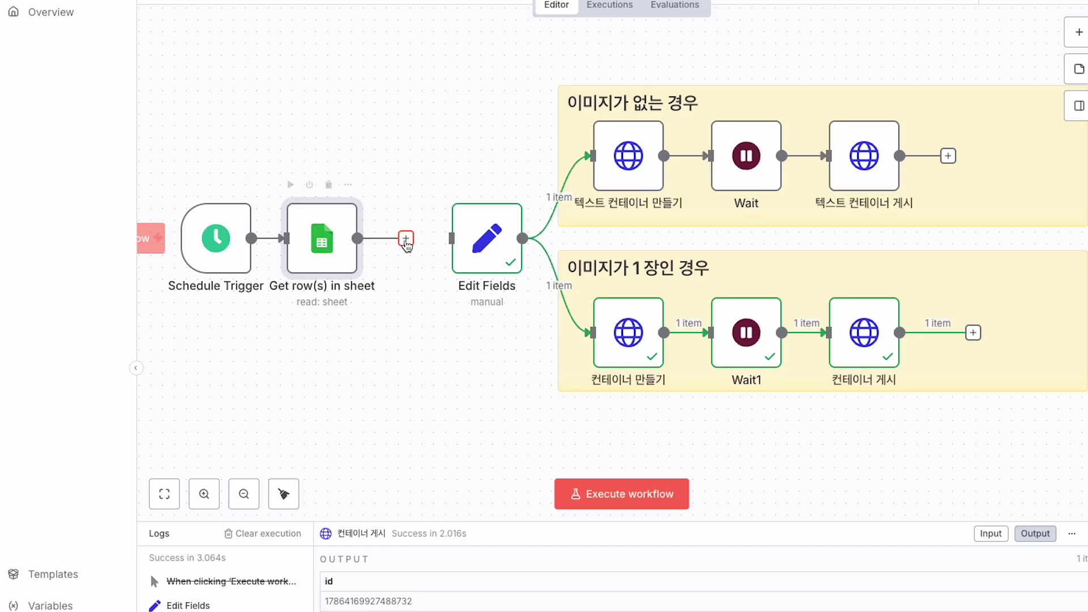
click(406, 238)
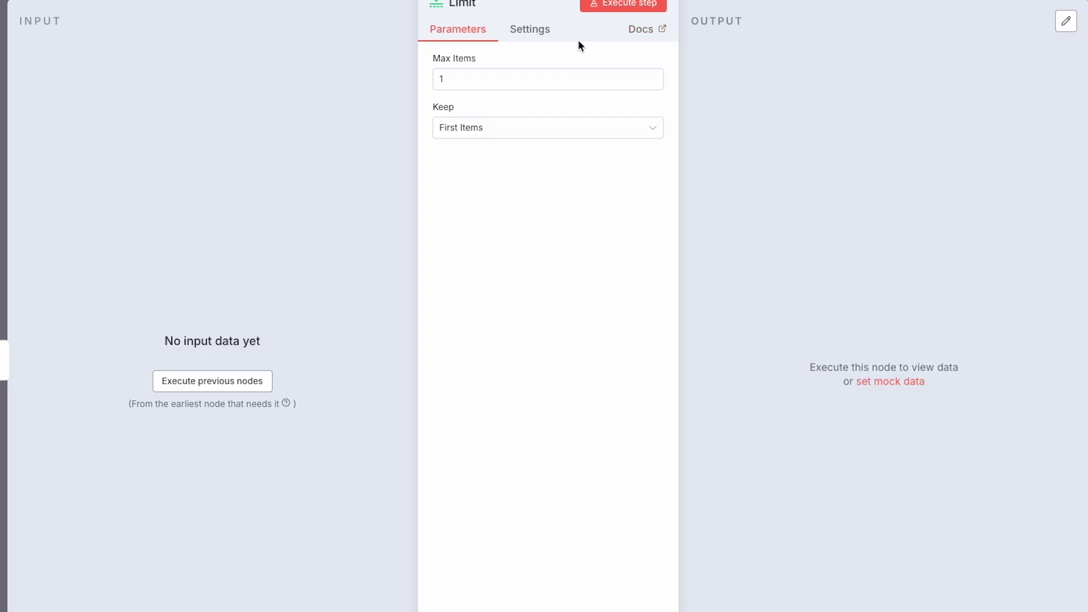
key(Escape)
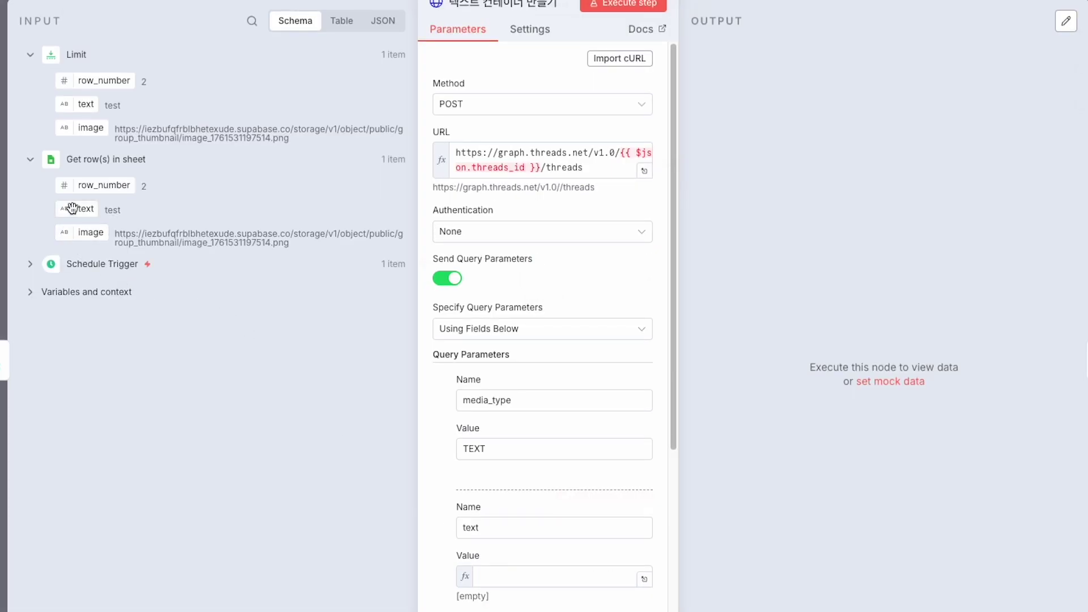
Map the sheet's text and image fields to the text and image_url query parameters of the 텍스트 컨테이너 만들기 and 컨테이너 만들기1 nodes.
drag(72, 208, 531, 578)
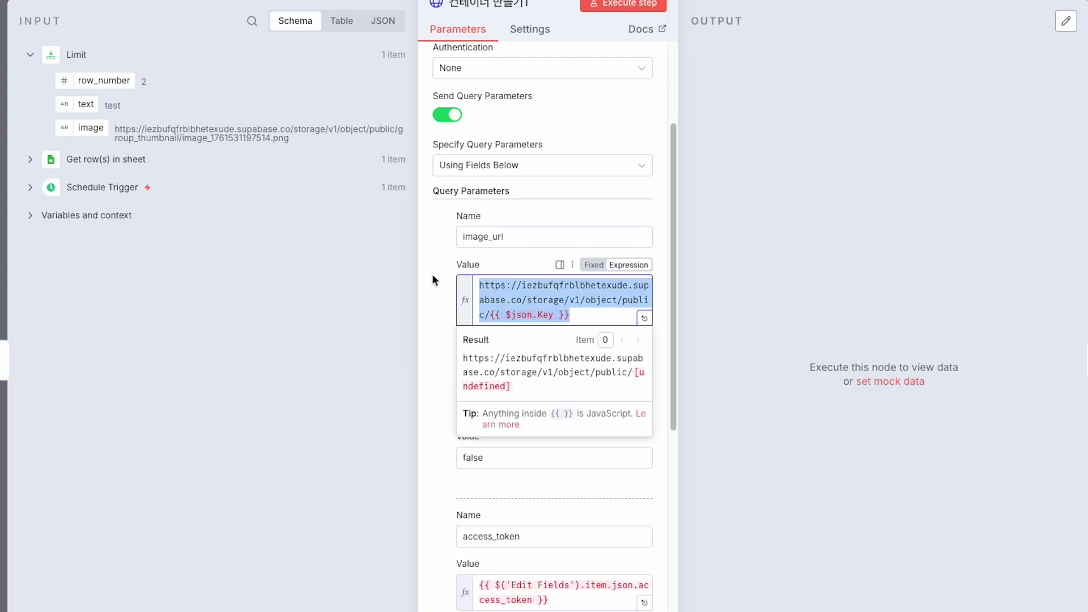
key(BackSpace)
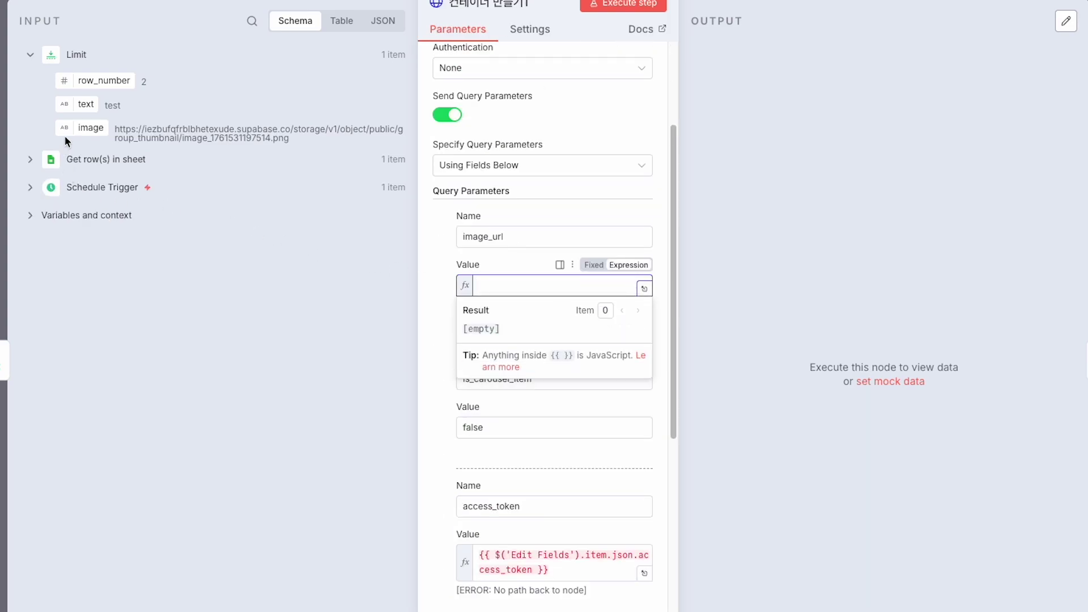
drag(64, 135, 499, 285)
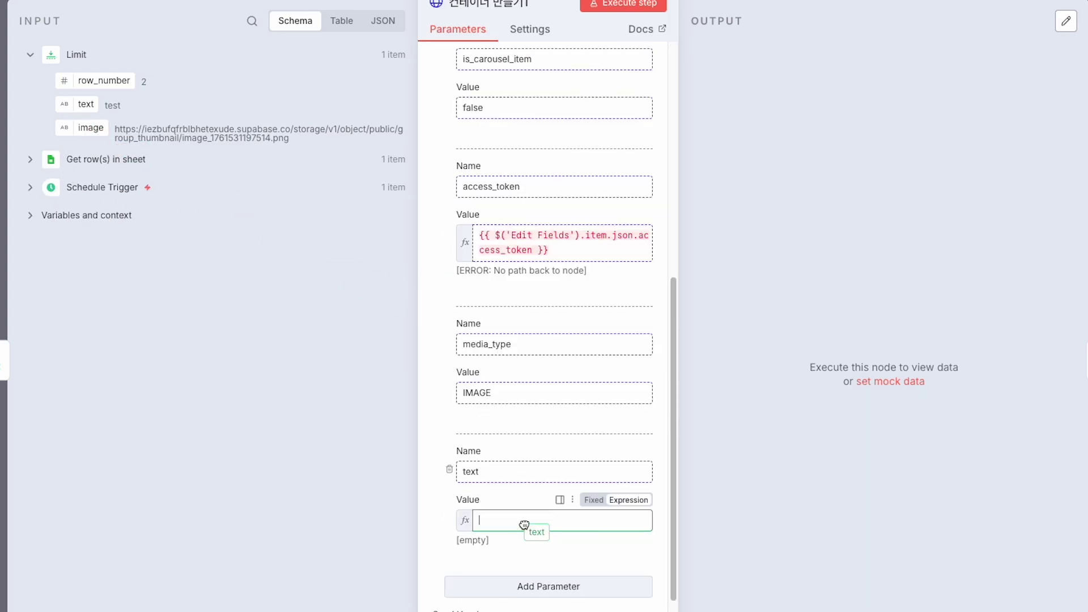
drag(524, 525, 524, 521)
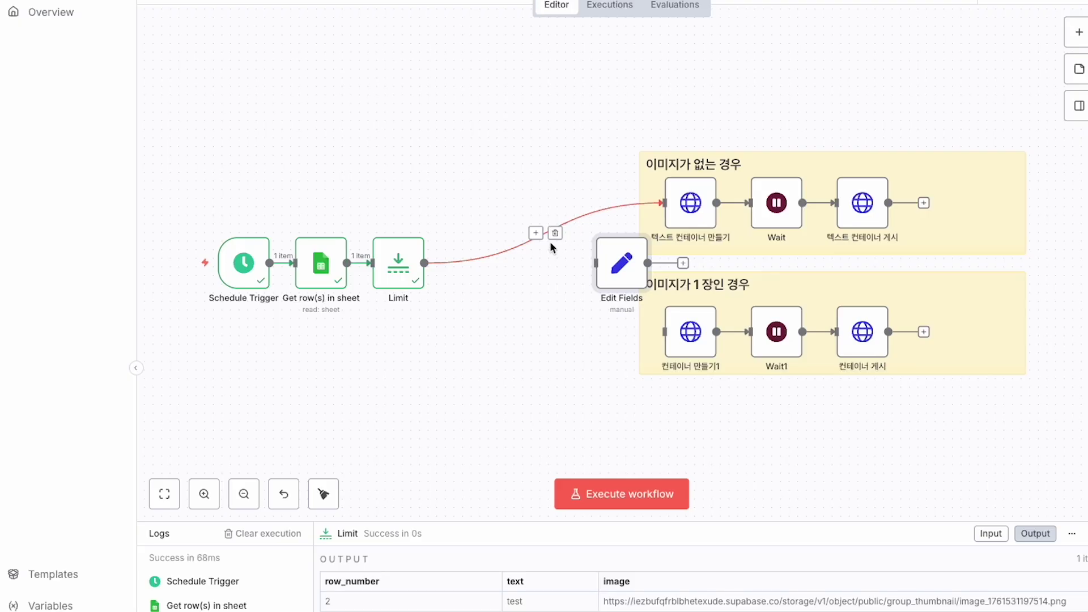
Connect Limit to Edit Fields instead of 텍스트 컨테이너 만들기, and append a Switch node after Edit Fields.
click(550, 242)
drag(424, 263, 458, 263)
click(546, 263)
text(swith)
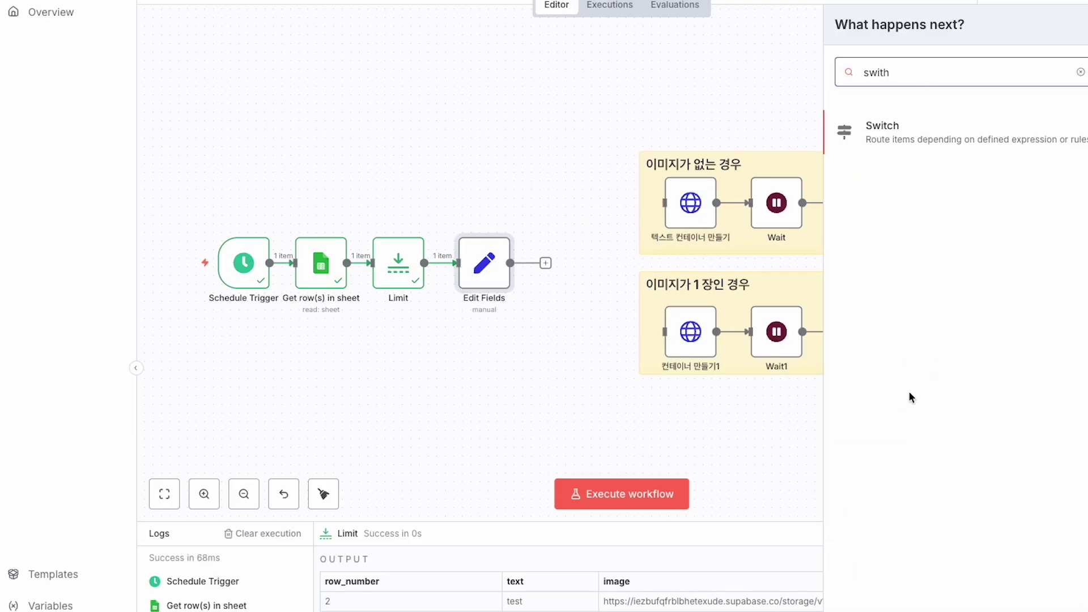
click(932, 140)
key(Escape)
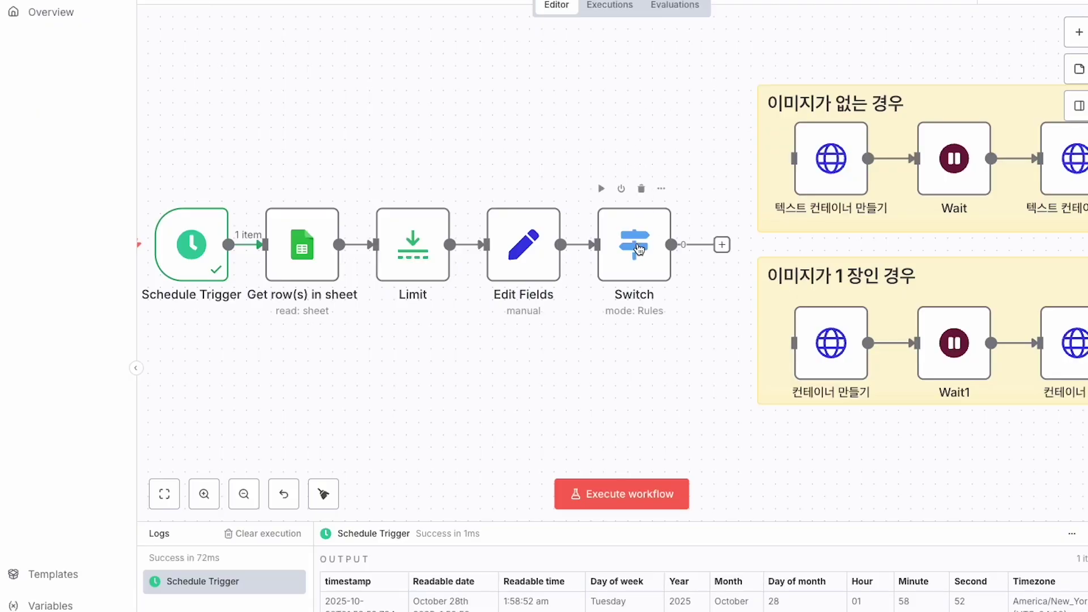
Execute the Switch node to load its input data and expand the Get row(s) in sheet fields in its settings.
click(519, 252)
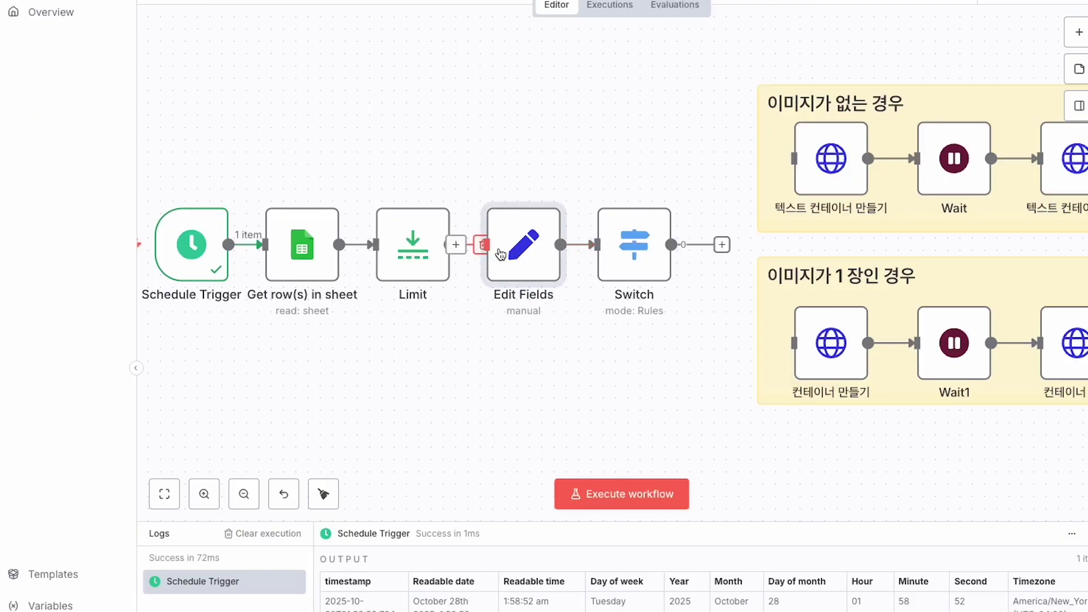
click(648, 247)
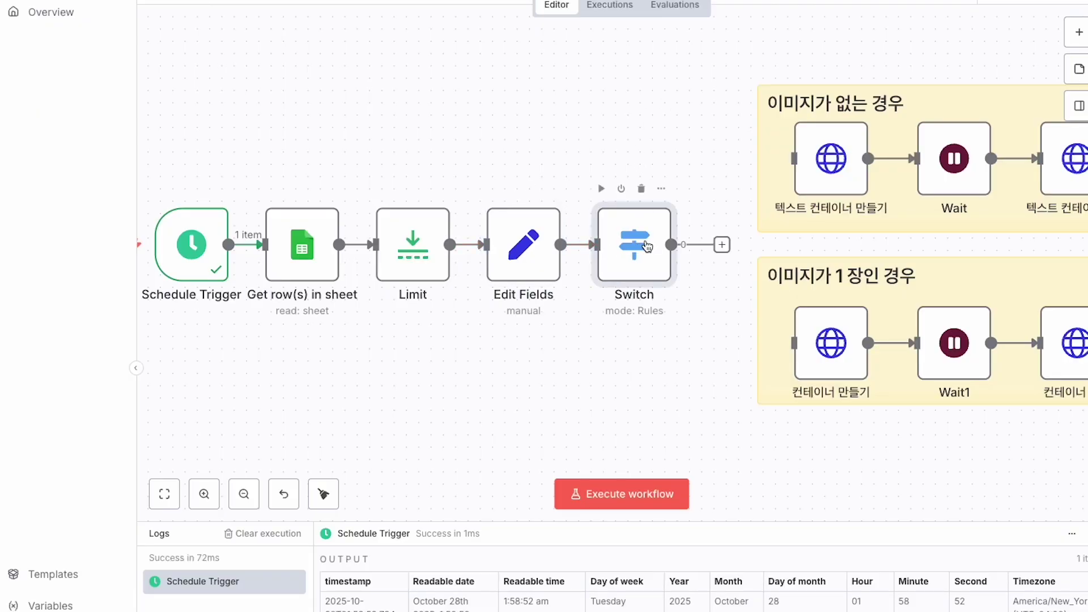
click(605, 189)
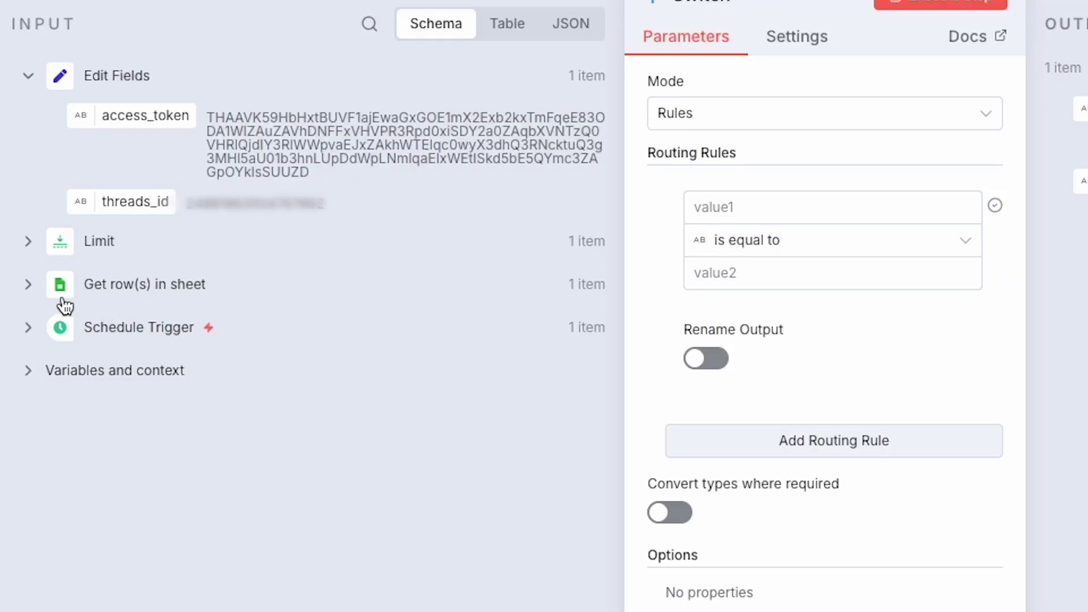
click(28, 287)
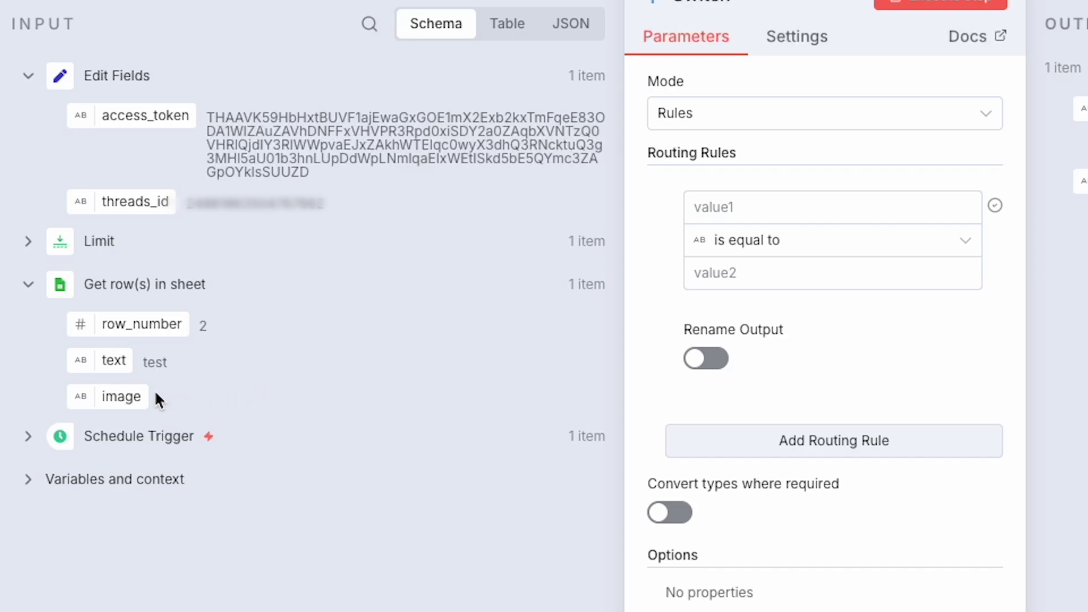
Set up two routing rules in the Switch node that both test the image field of Get row(s) in sheet.
drag(142, 396, 737, 214)
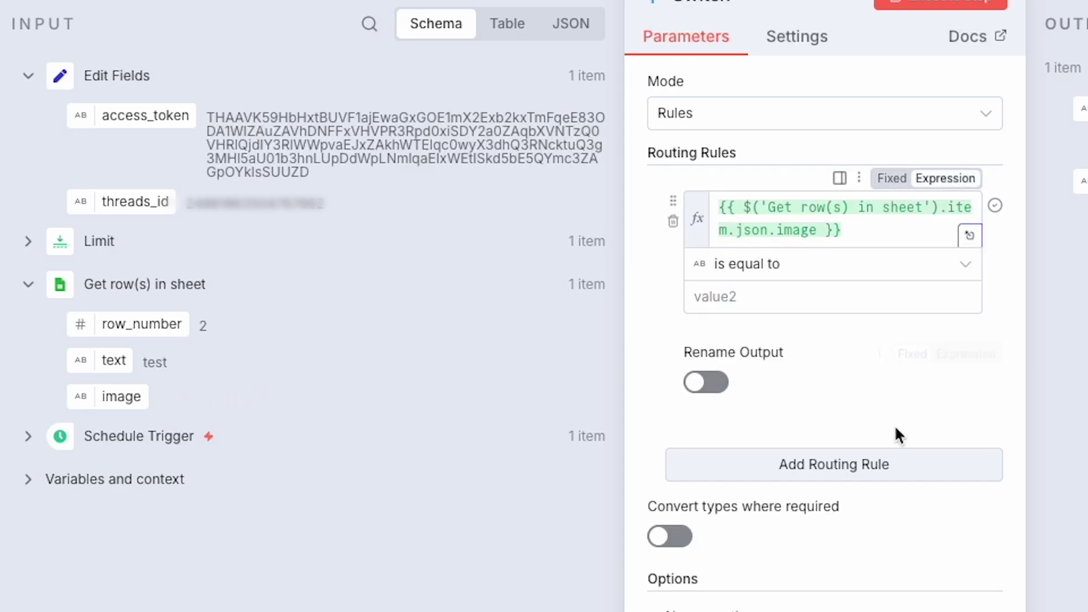
click(851, 464)
drag(121, 396, 737, 495)
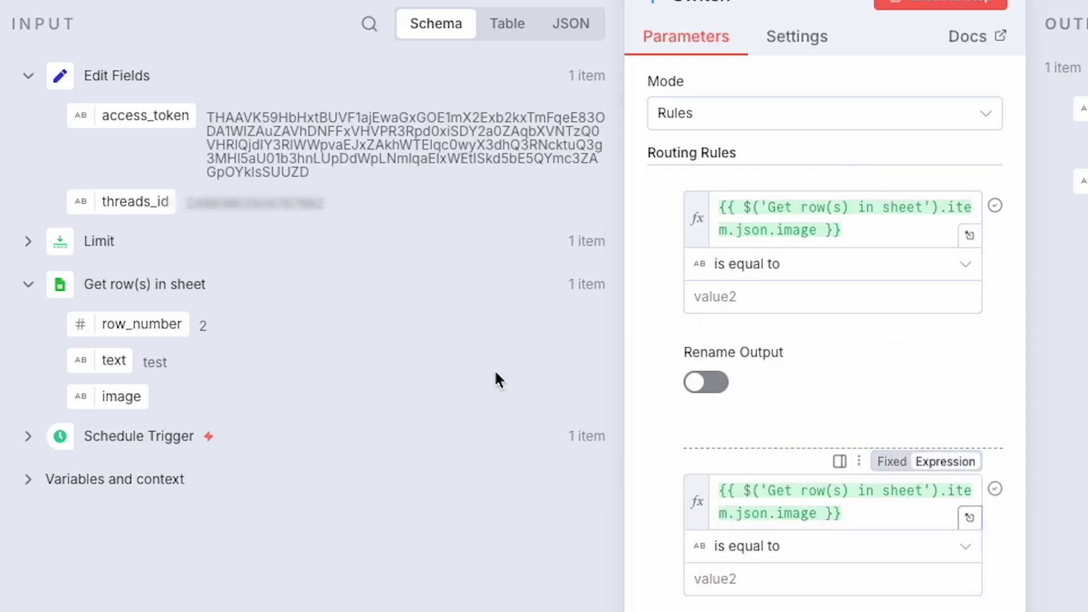
Set the first routing rule's condition to is empty and rename its output Text only.
click(799, 270)
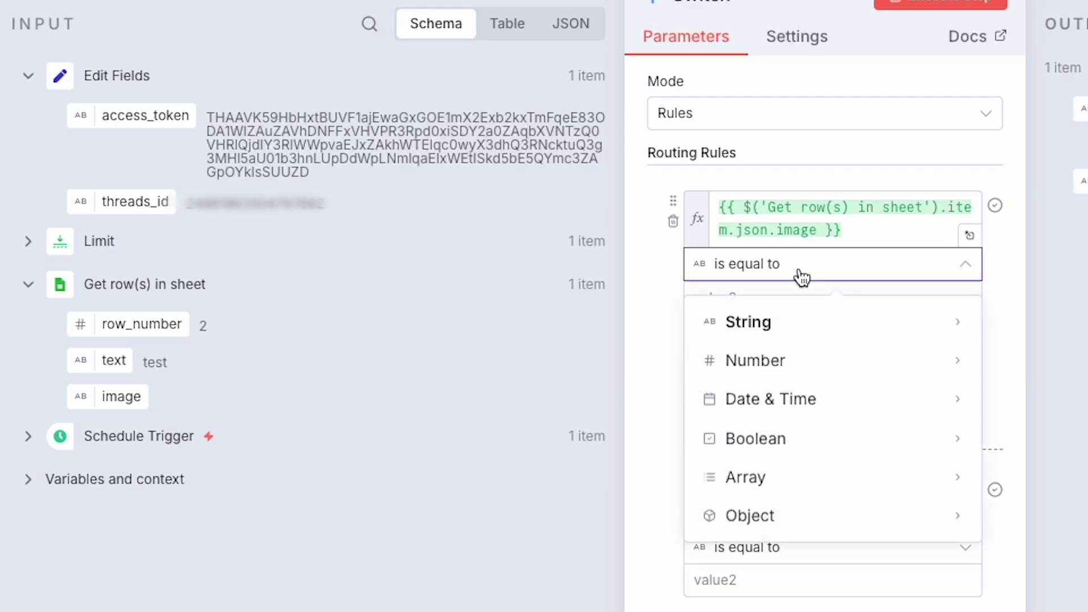
click(1059, 418)
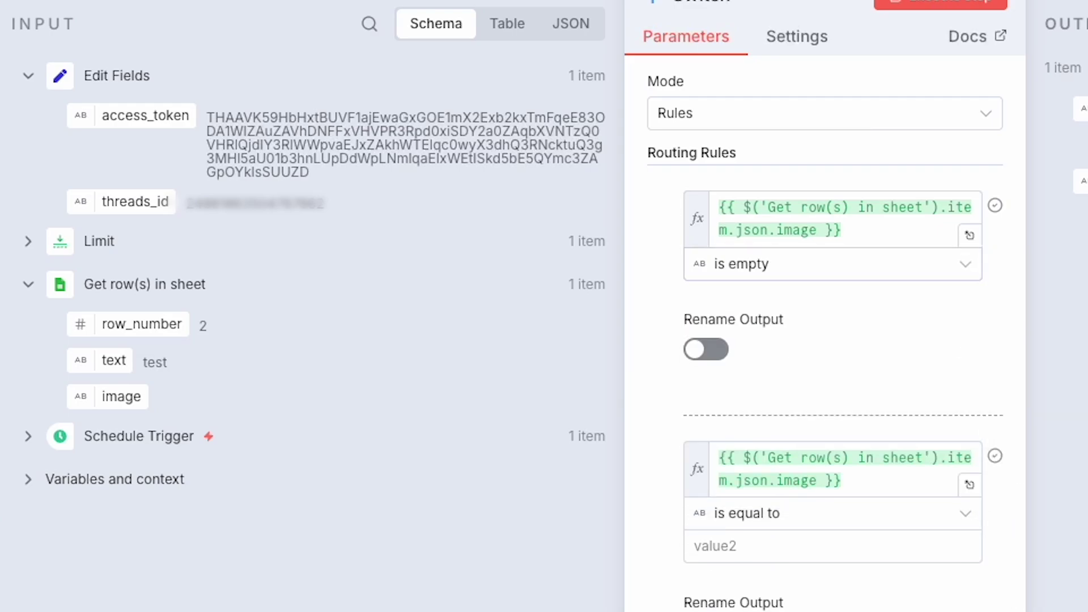
click(706, 349)
click(794, 425)
text(Text only)
click(659, 392)
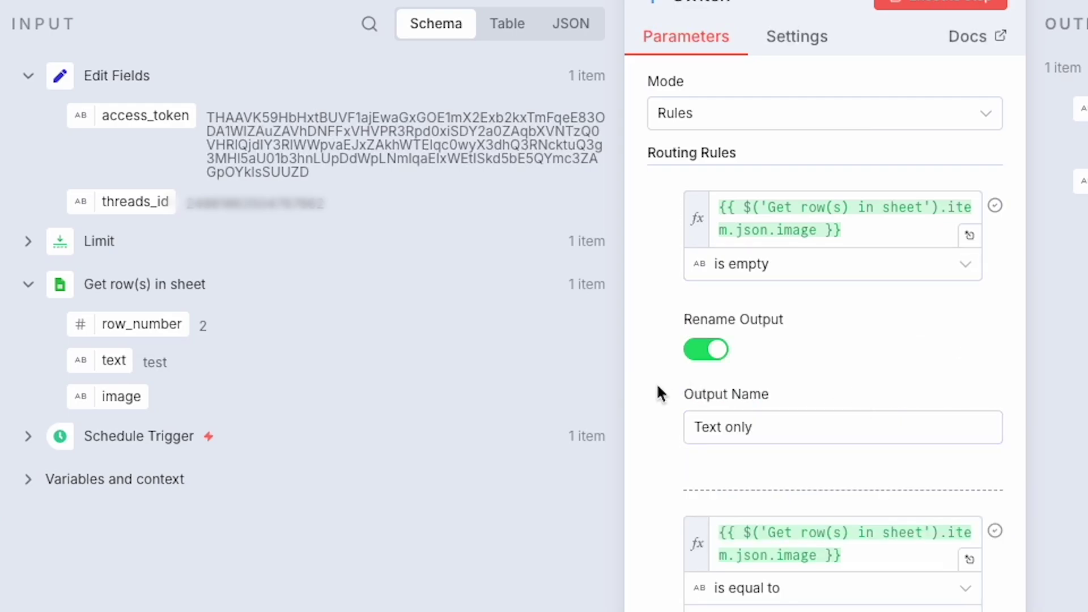
Set the second routing rule's condition to is not empty and rename its output Image.
scroll(722, 517, down, 3)
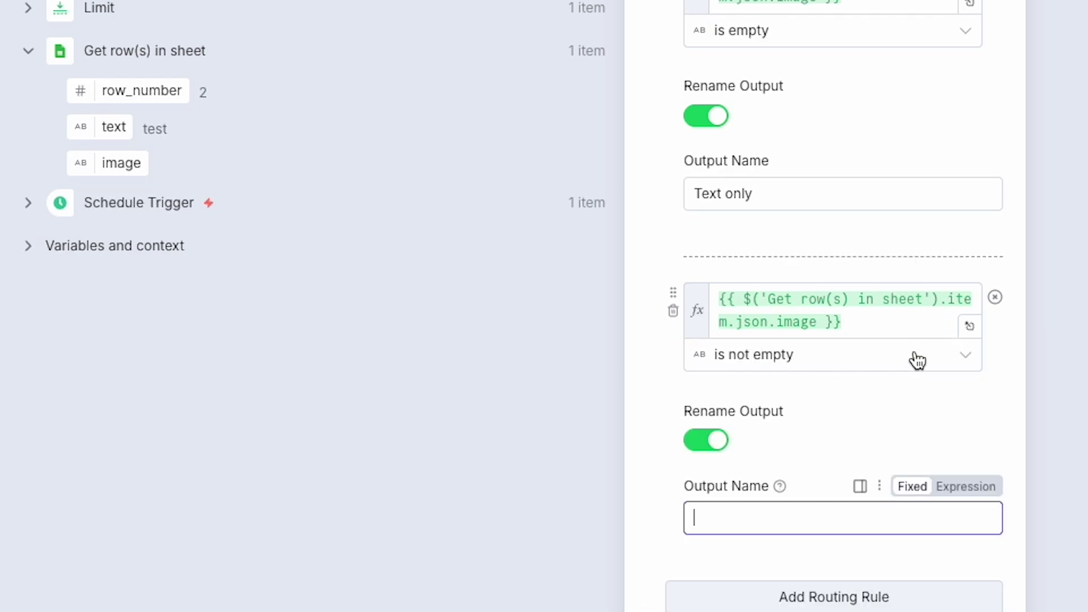
text(Image)
click(1015, 318)
scroll(1015, 226, up, 3)
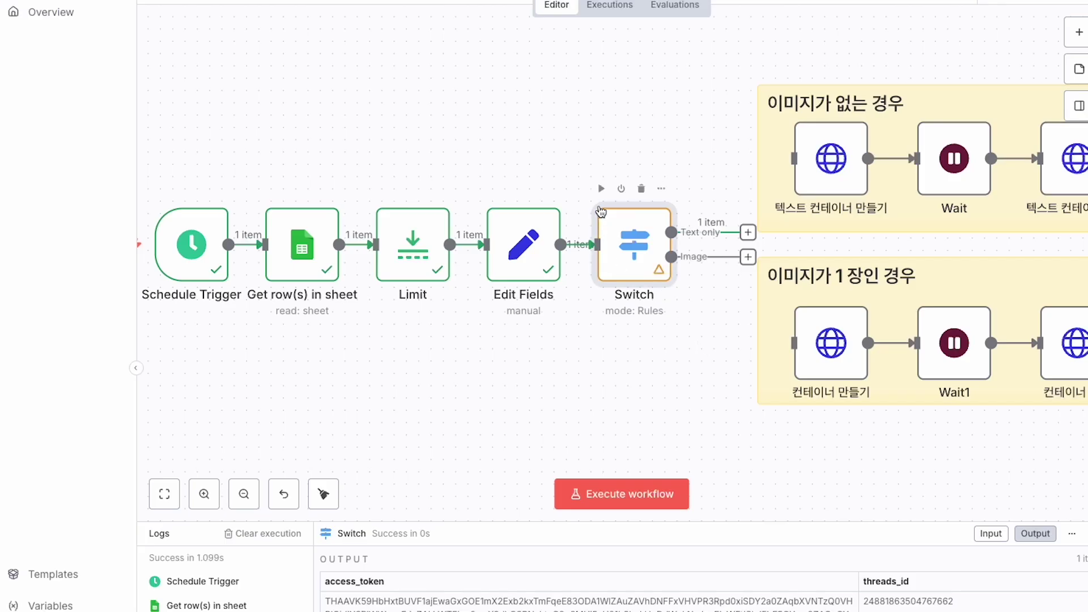
Connect the Switch's Text only output to 텍스트 컨테이너 만들기 and its Image output to 컨테이너 만들기.
drag(672, 233, 795, 159)
drag(672, 256, 794, 343)
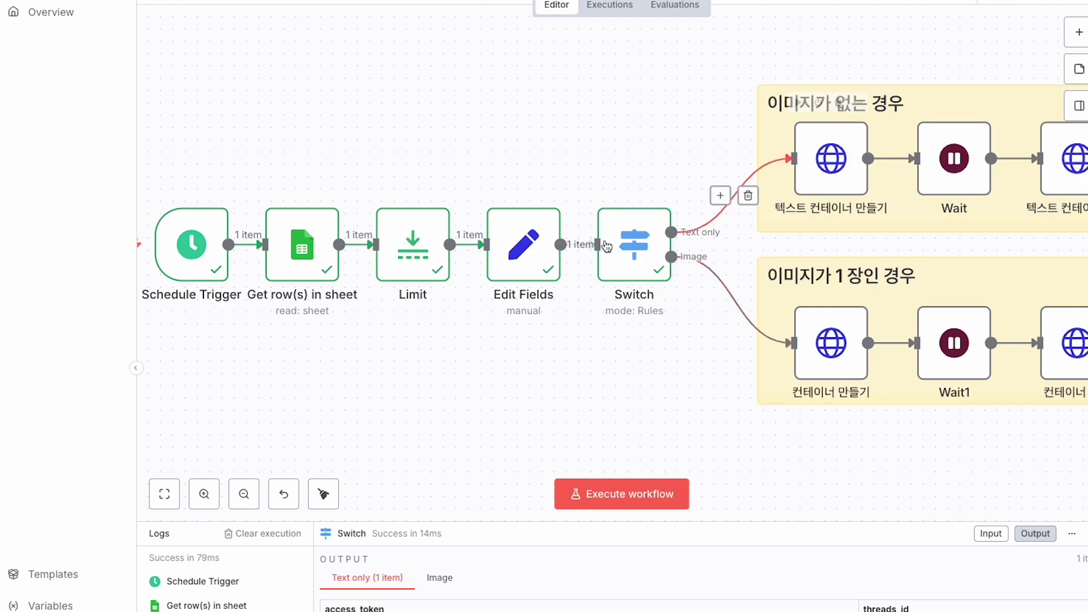
key(alt+Tab)
text(https://iezbufqfrblbhetexude.supabase.co/storage/v1/object/public/group_thumbnail/image_1761531197514.png)
key(Down)
key(Down)
key(Down)
key(Down)
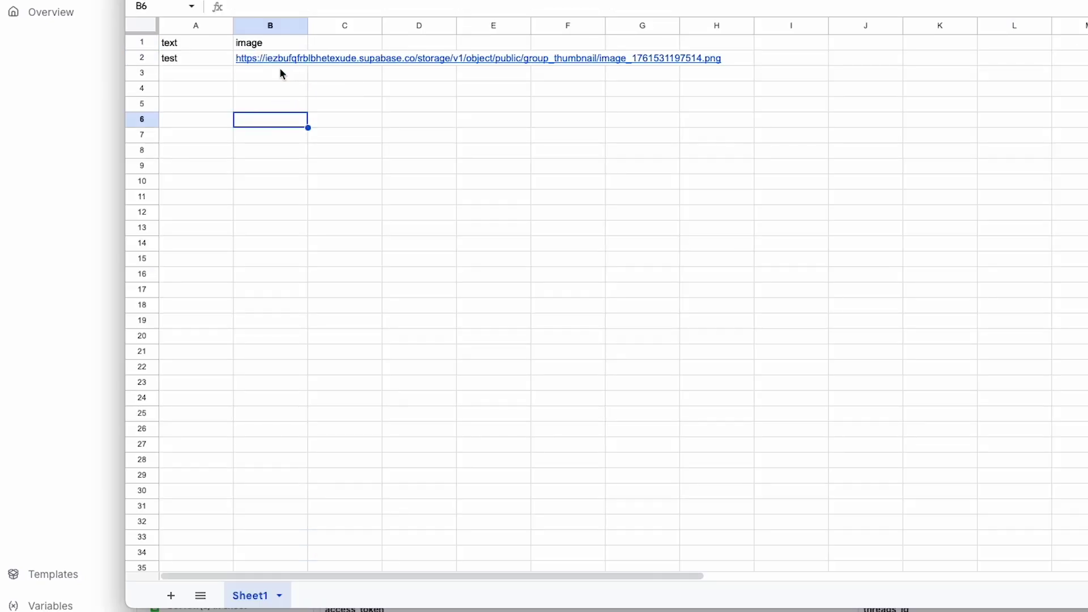
key(alt+Tab)
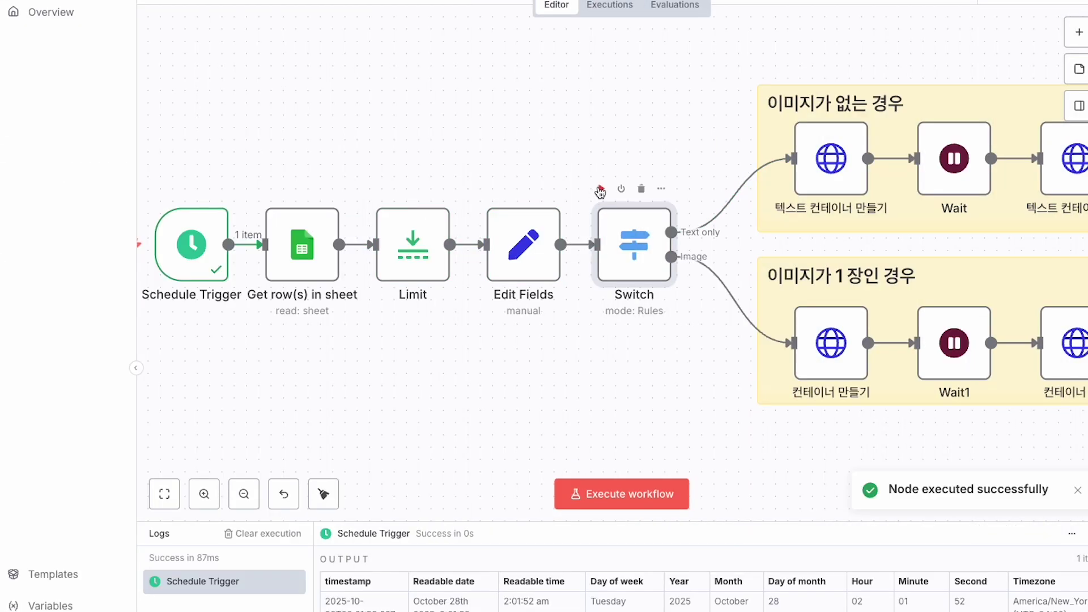
click(600, 189)
Open the 컨테이너 만들기1 node and inspect the Get row(s) in sheet data in its input.
double_click(831, 343)
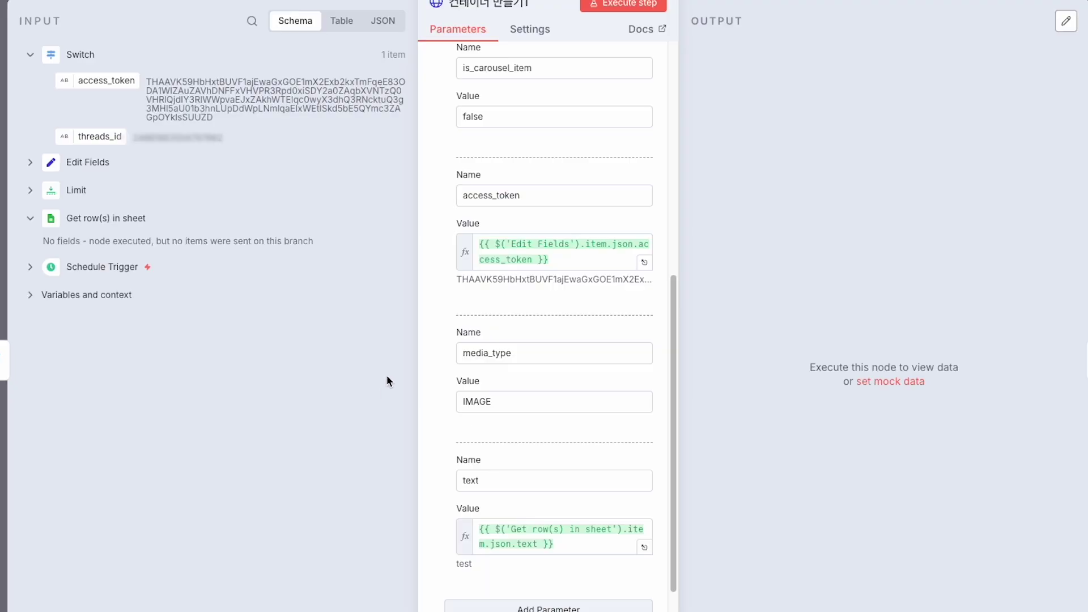
click(341, 21)
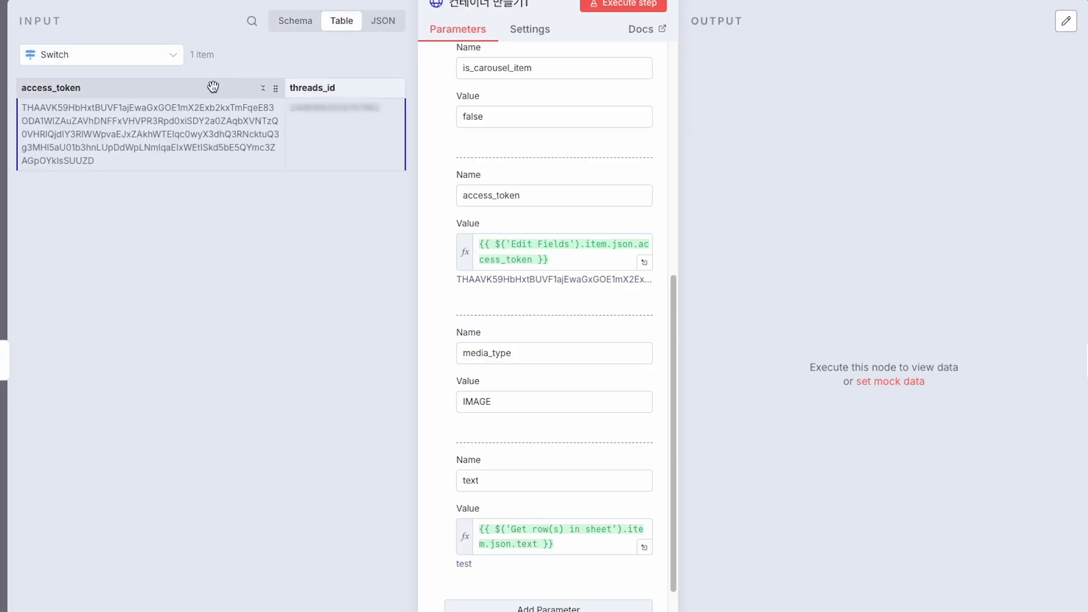
click(138, 61)
click(86, 162)
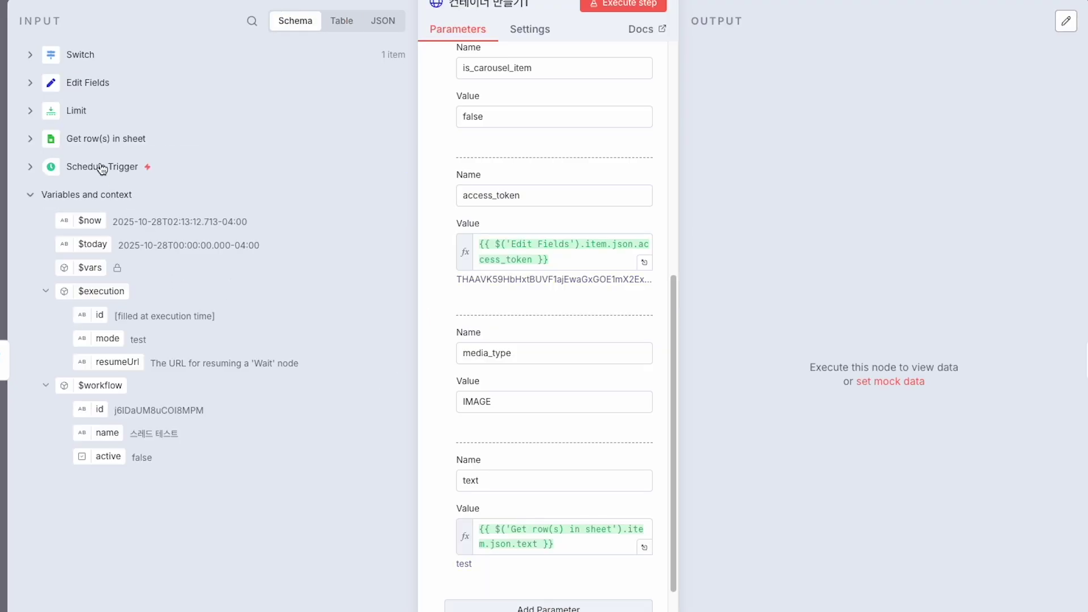
click(45, 140)
click(45, 140)
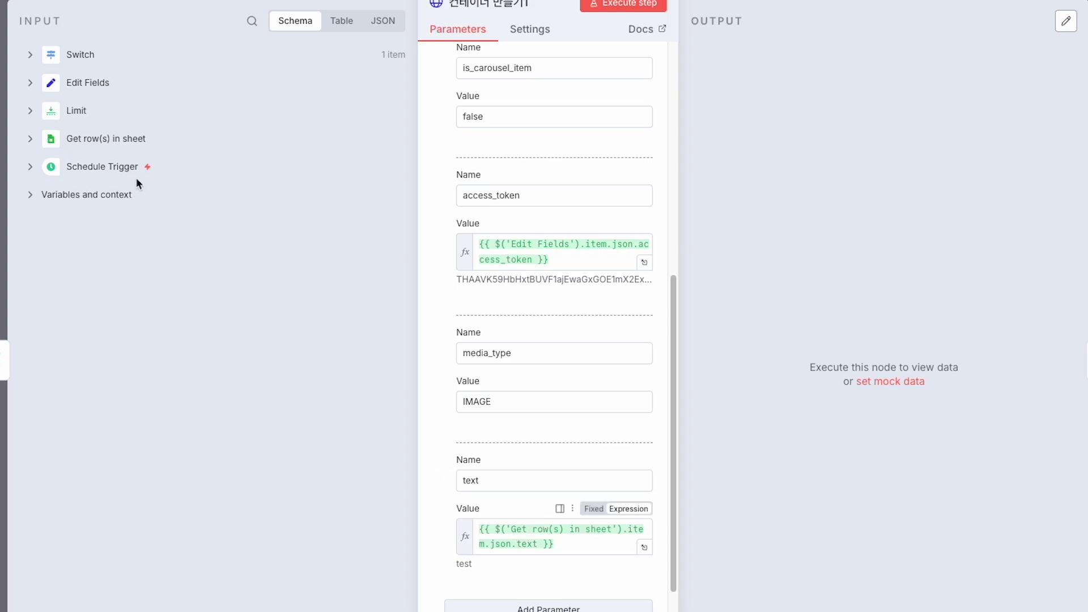
click(26, 140)
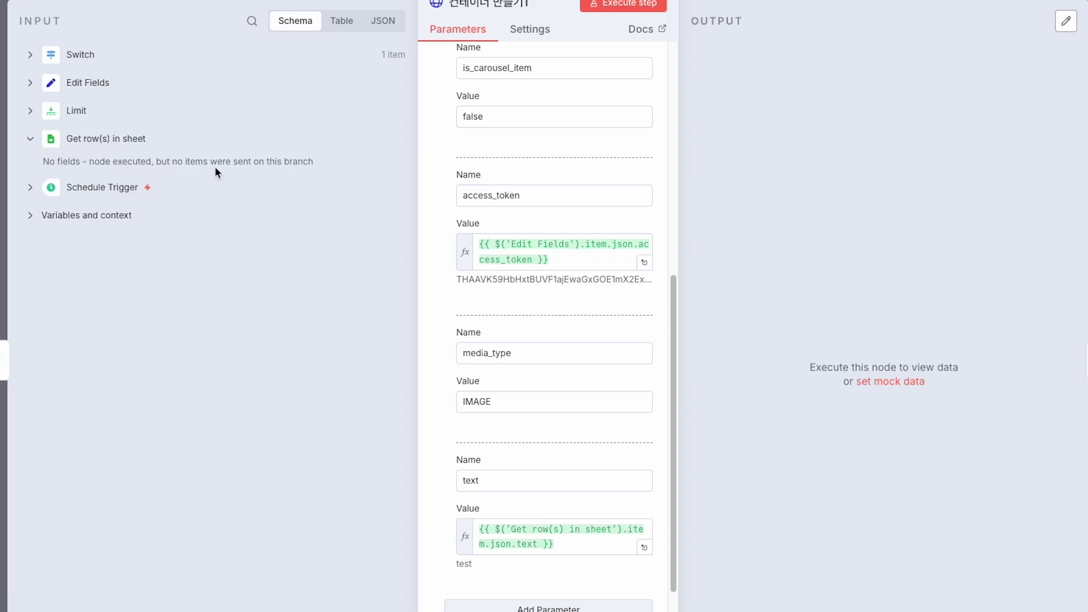
click(270, 152)
click(99, 147)
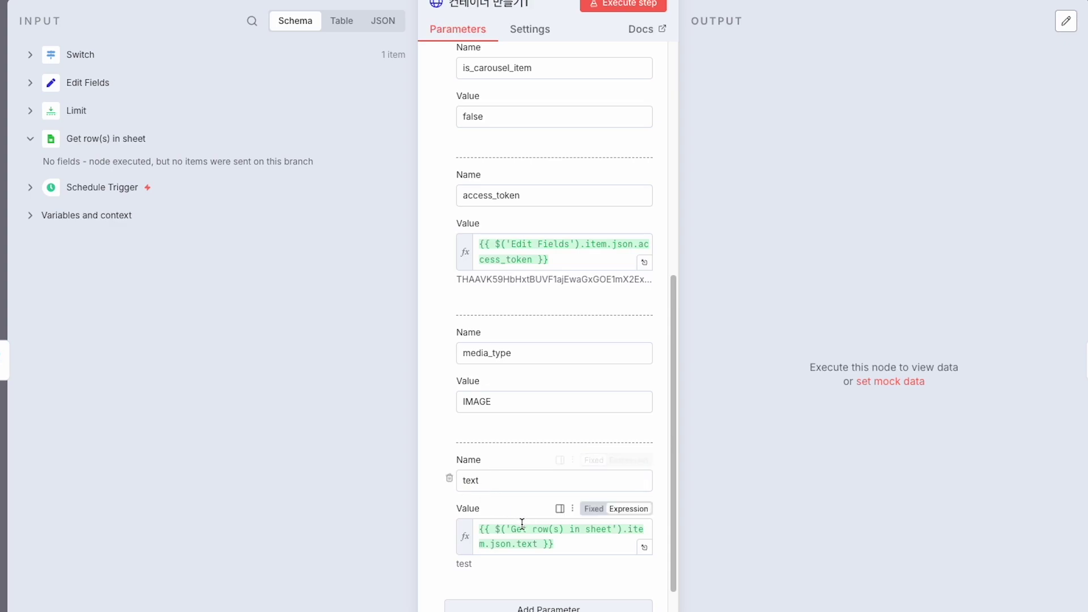
Review the 컨테이너 만들기1 query parameters and inspect the Get row(s) in sheet input data in table and schema views.
drag(123, 162, 547, 514)
scroll(545, 340, up, 5)
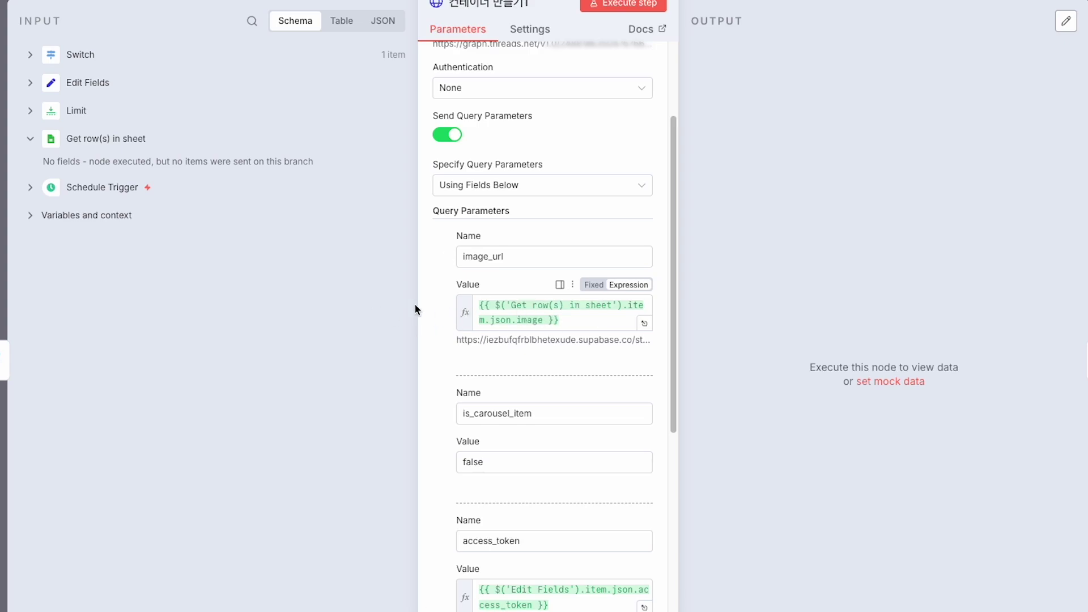
click(343, 21)
click(111, 57)
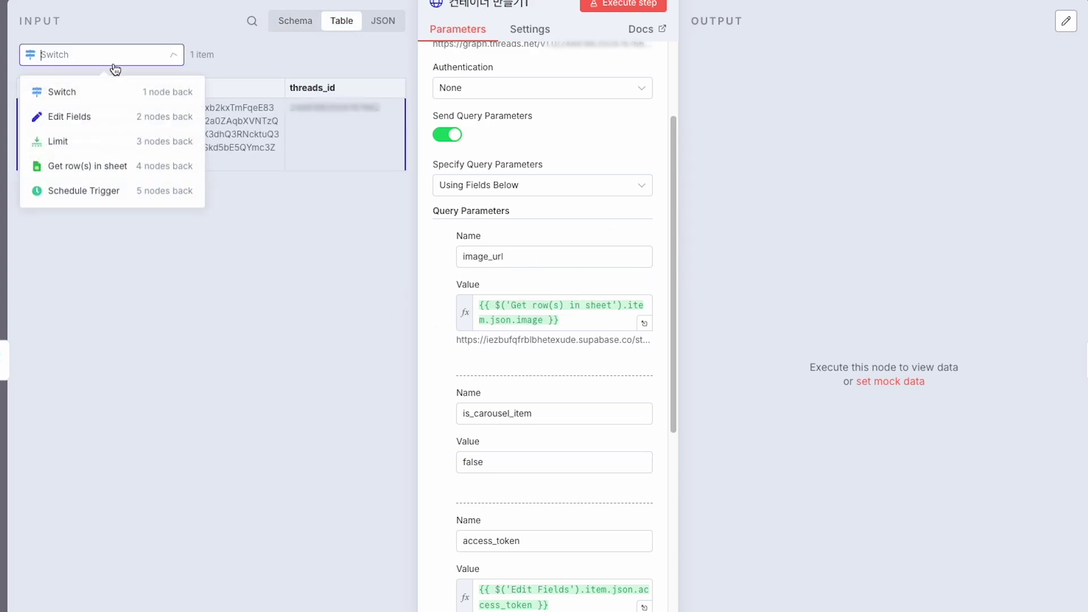
click(78, 168)
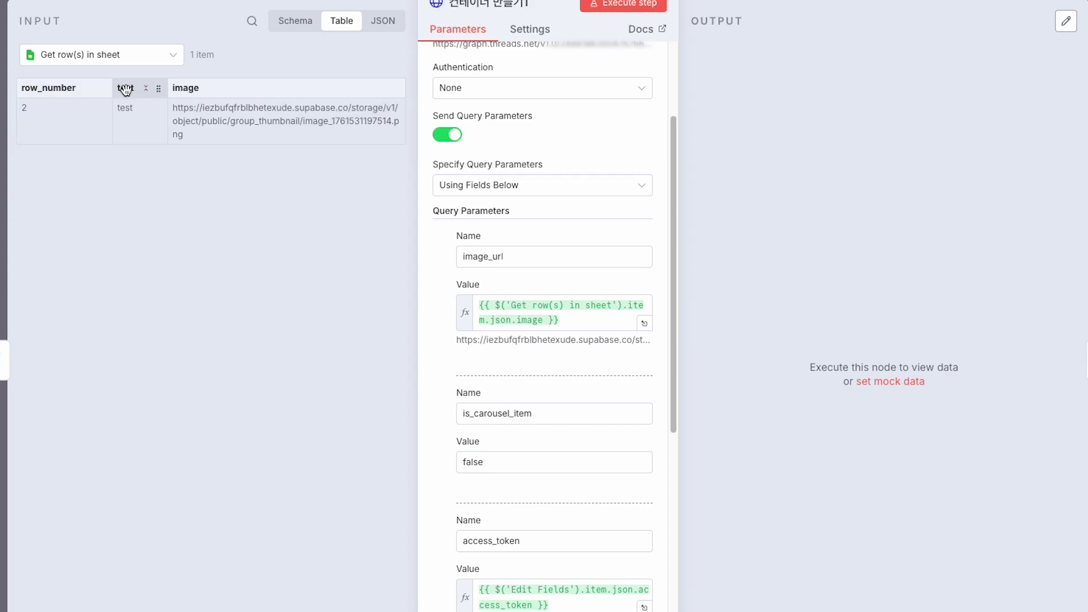
drag(125, 90, 322, 249)
click(38, 134)
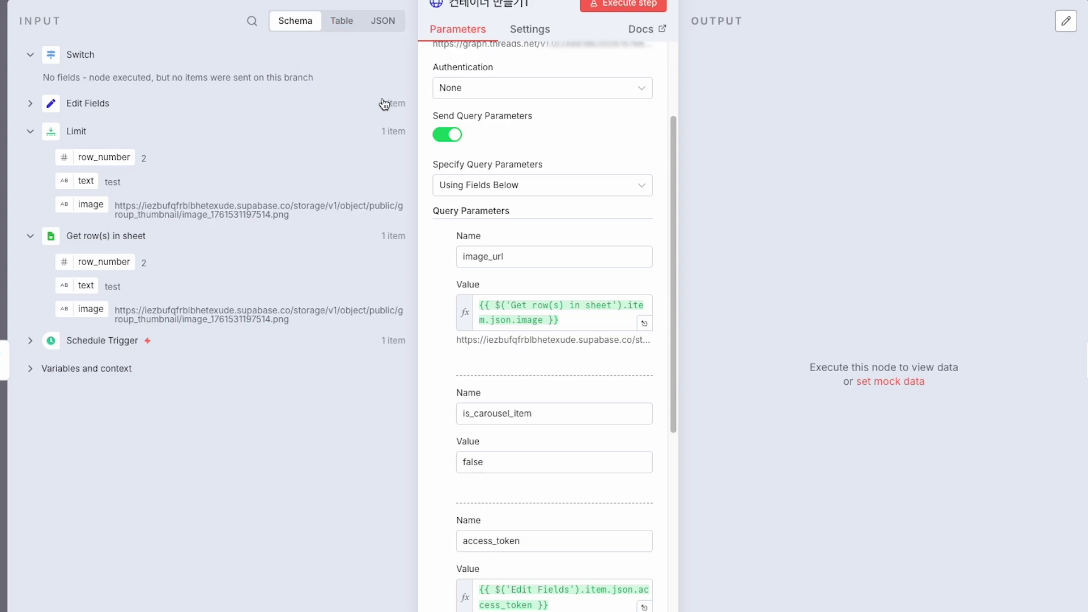
click(745, 11)
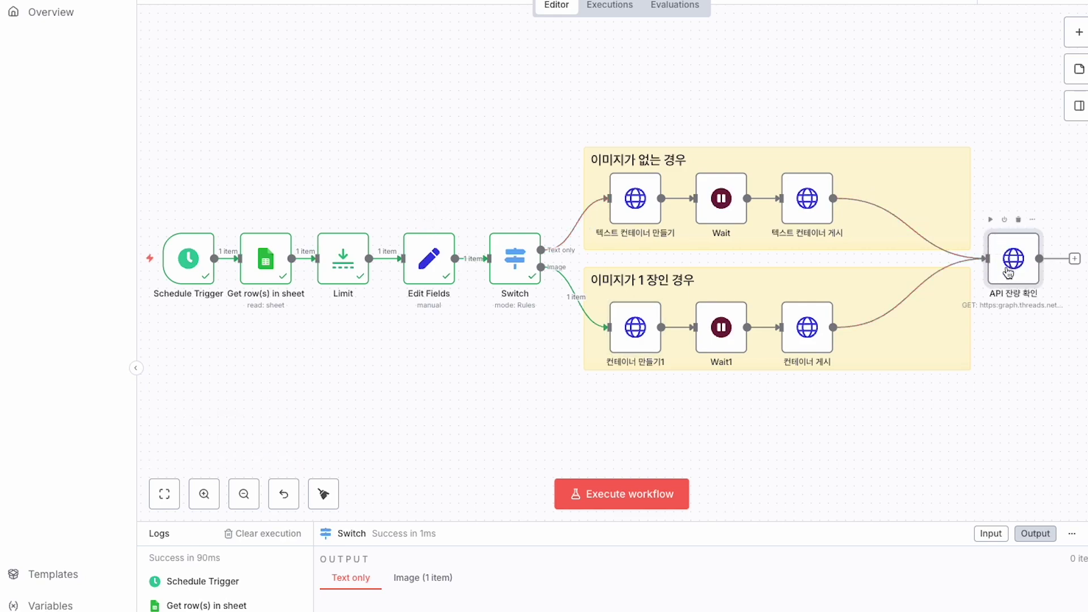
Execute the workflow through the API 잔량 확인 node and inspect the quota data in its output.
click(989, 221)
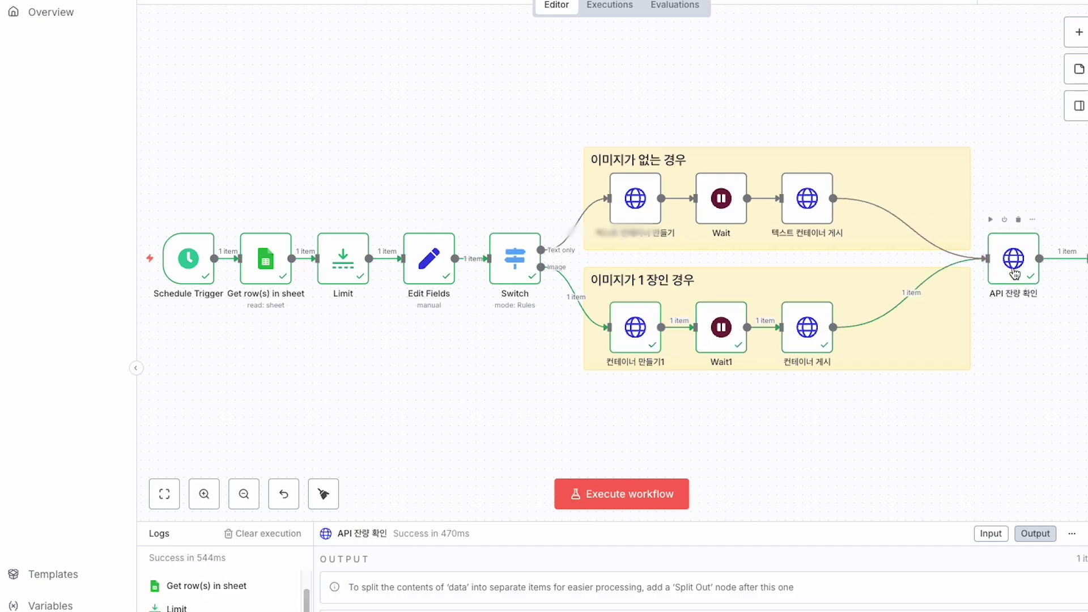
double_click(1012, 267)
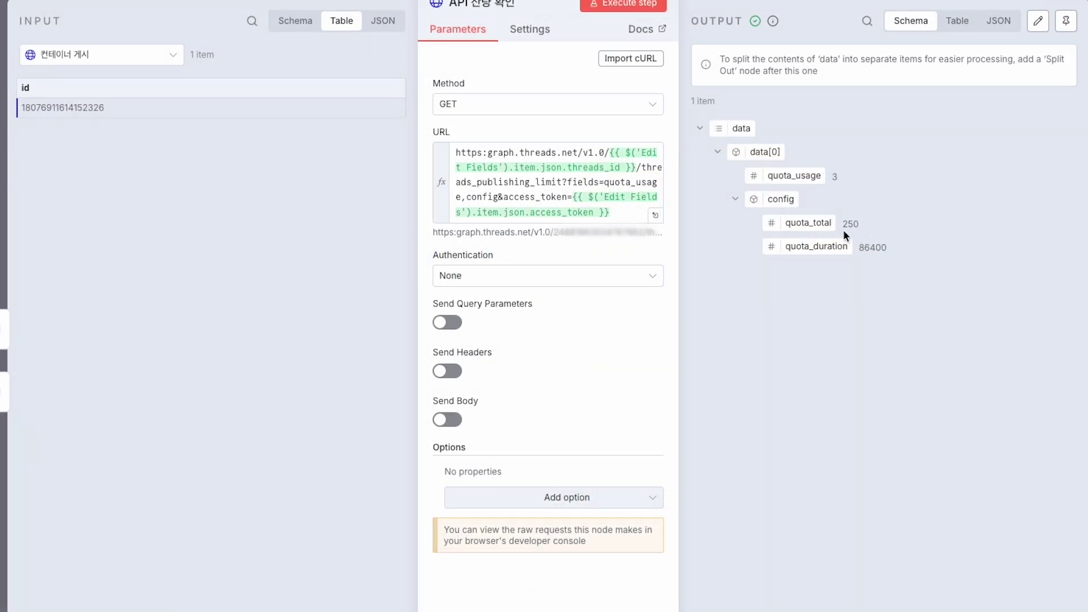
key(Escape)
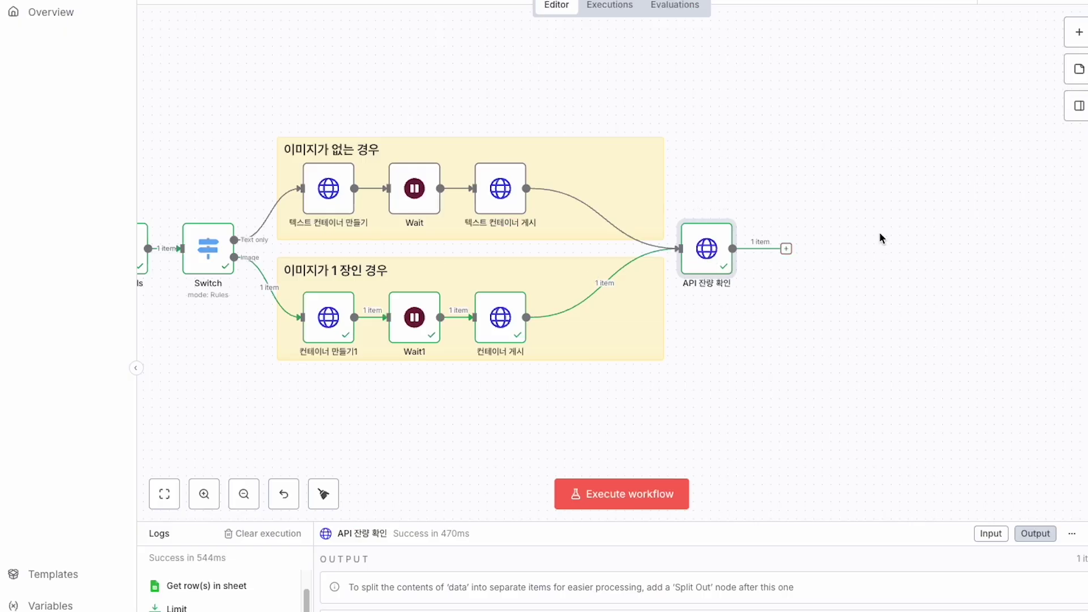
Add a Google Sheets delete node after API 잔량 확인 for 1 row starting at row 2 of Sheet1 in the thread document, and execute it.
click(786, 248)
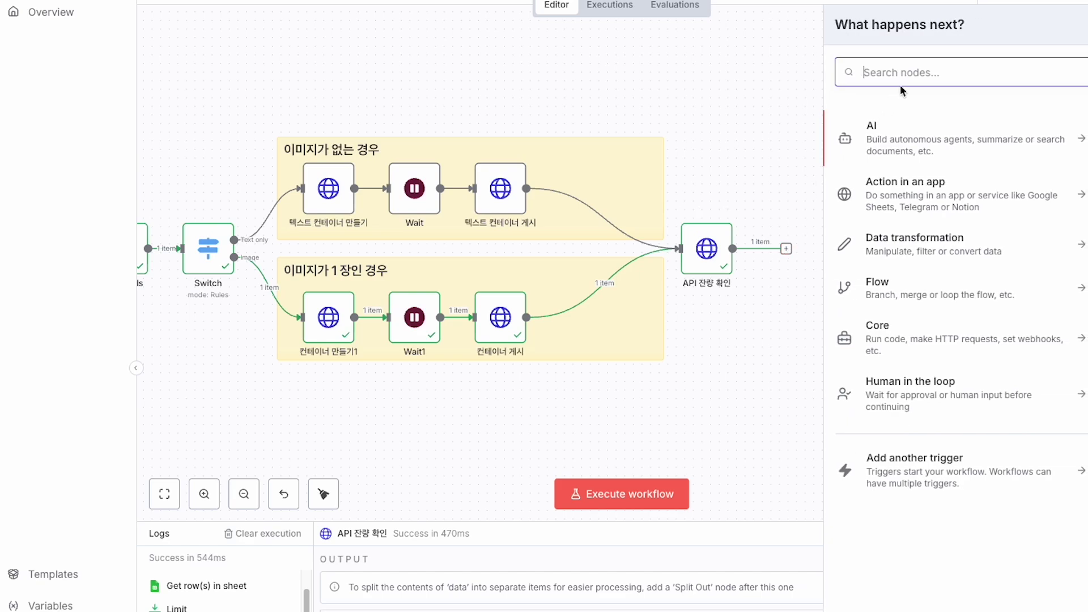
text(ㅎ)
key(BackSpace)
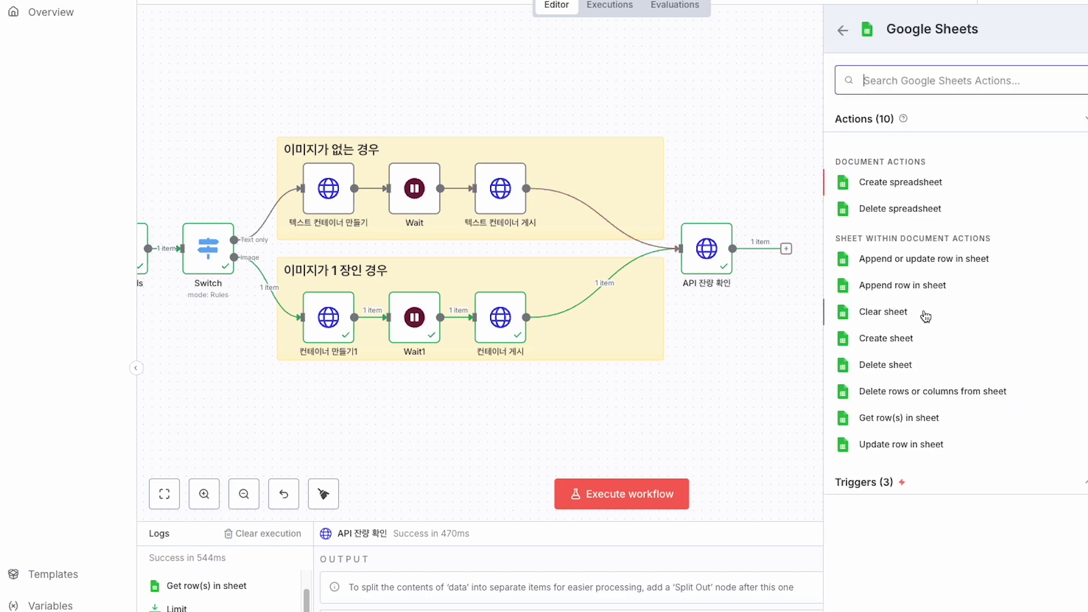
click(936, 391)
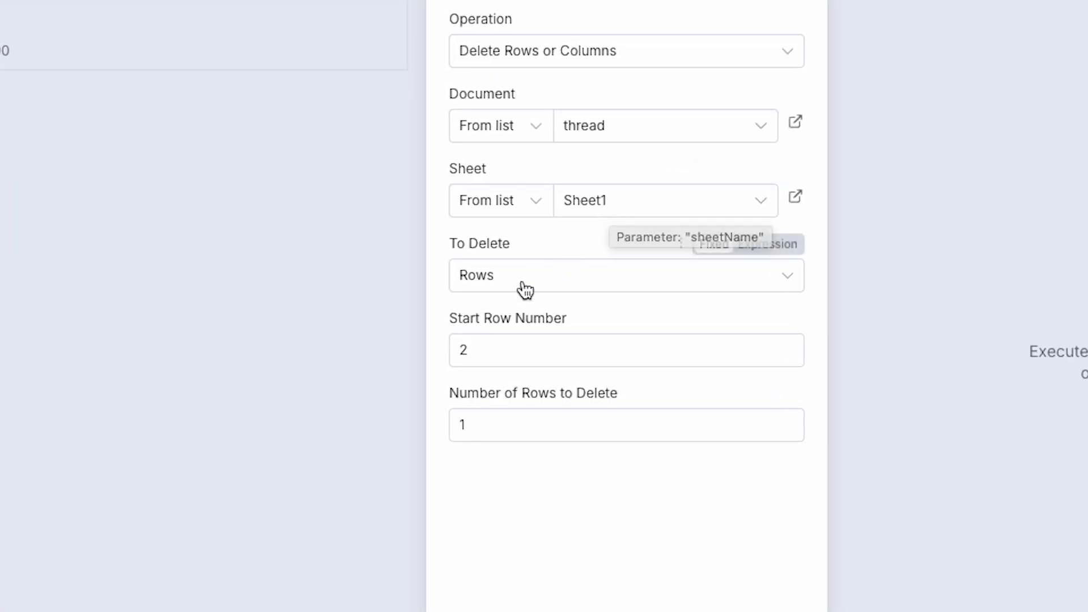
key(Tab)
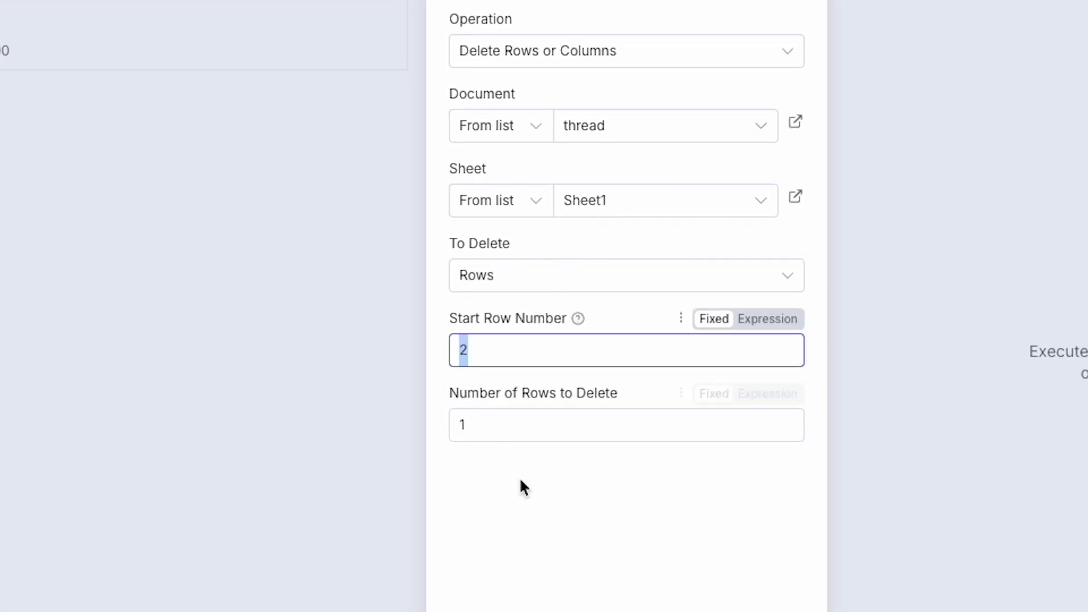
key(Tab)
click(557, 452)
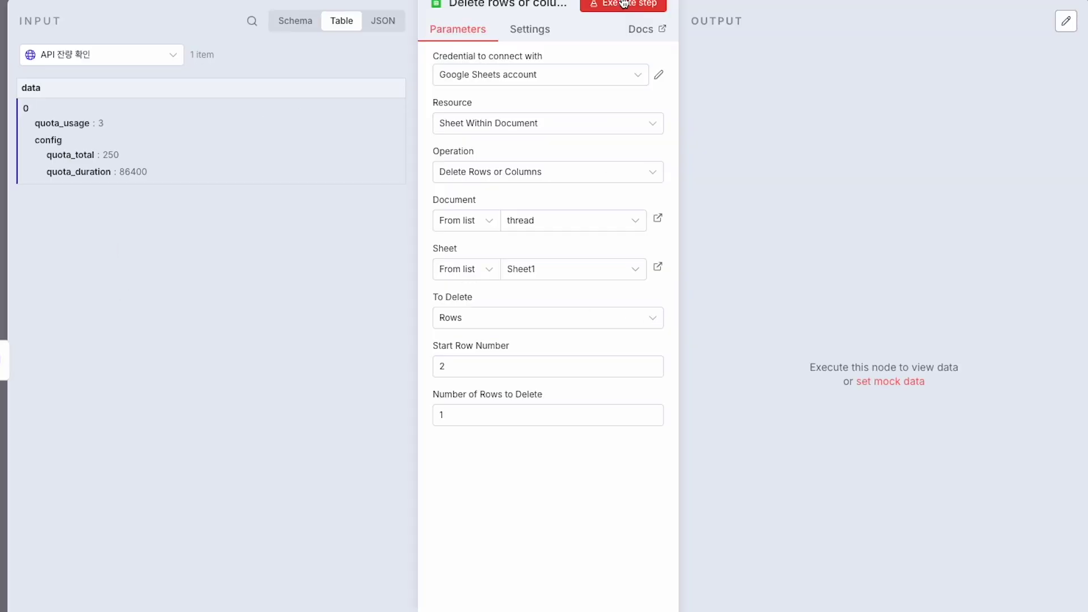
click(625, 3)
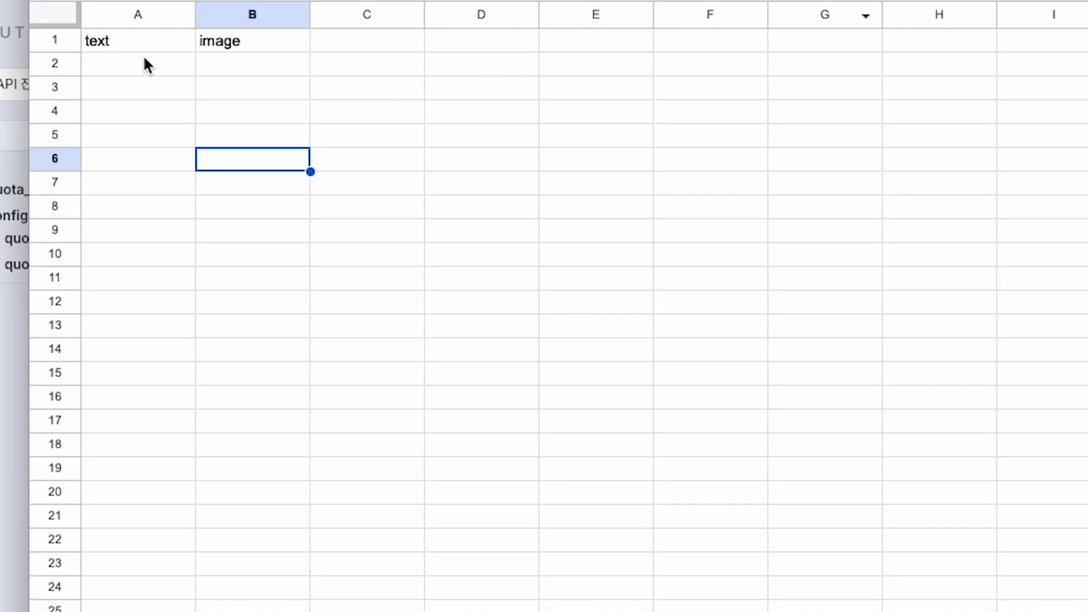
Enter 1, 2 and 3 in cells A2 to A4 of the Google Sheet's text column, and execute the whole n8n workflow.
click(168, 72)
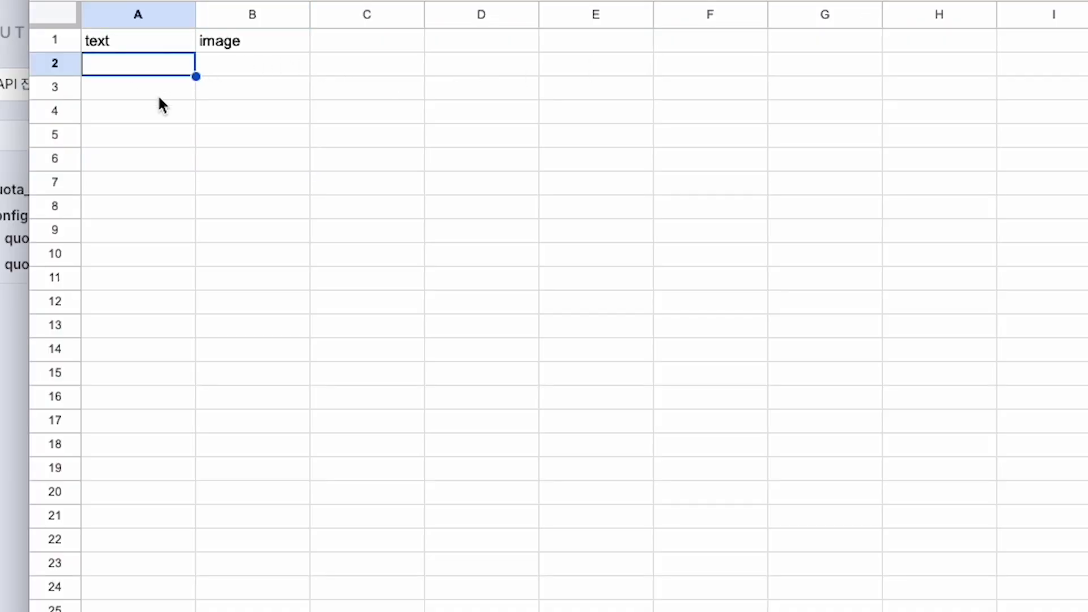
text(1)
click(142, 130)
click(130, 95)
text(2)
click(143, 127)
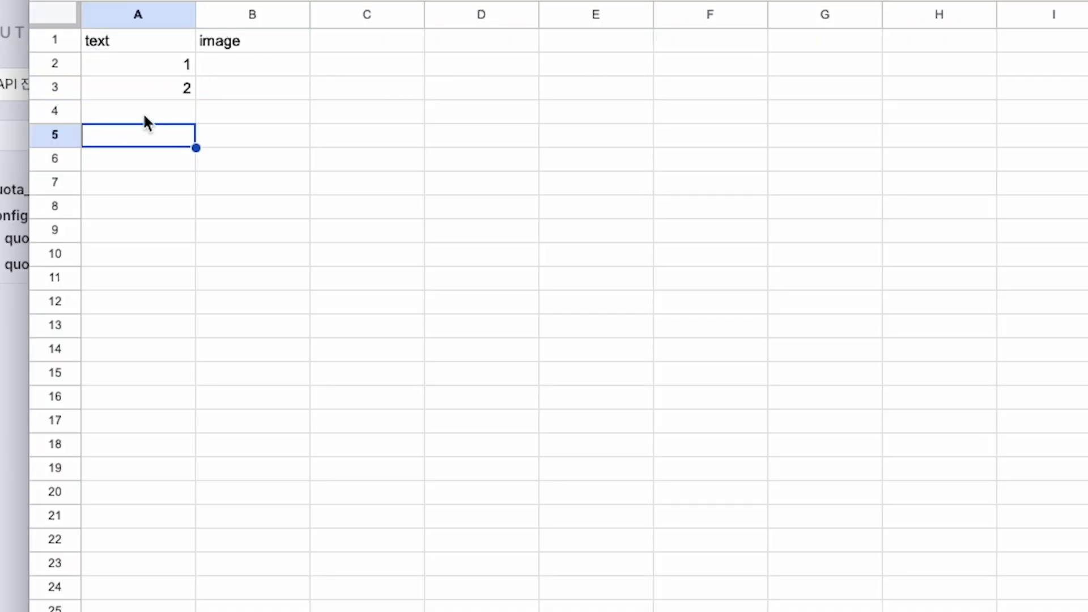
click(144, 115)
text(3)
click(168, 187)
click(159, 96)
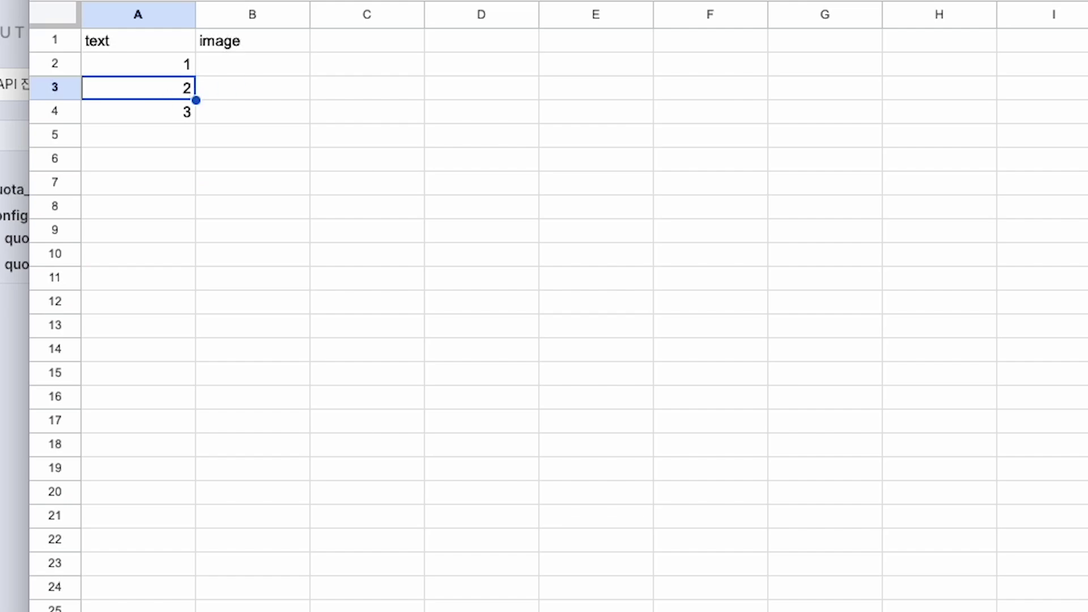
click(253, 64)
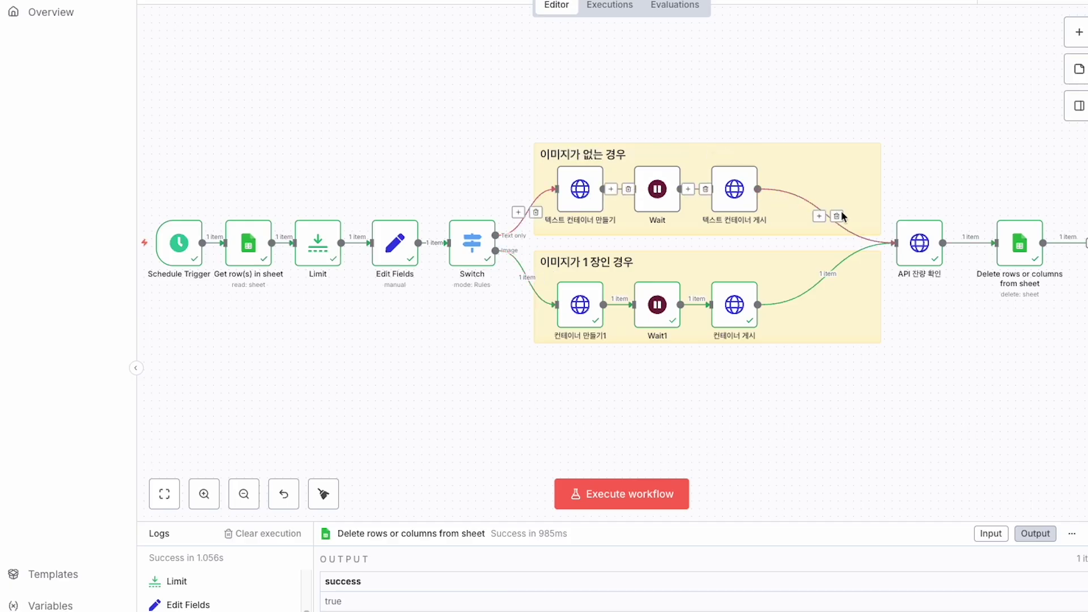
click(637, 505)
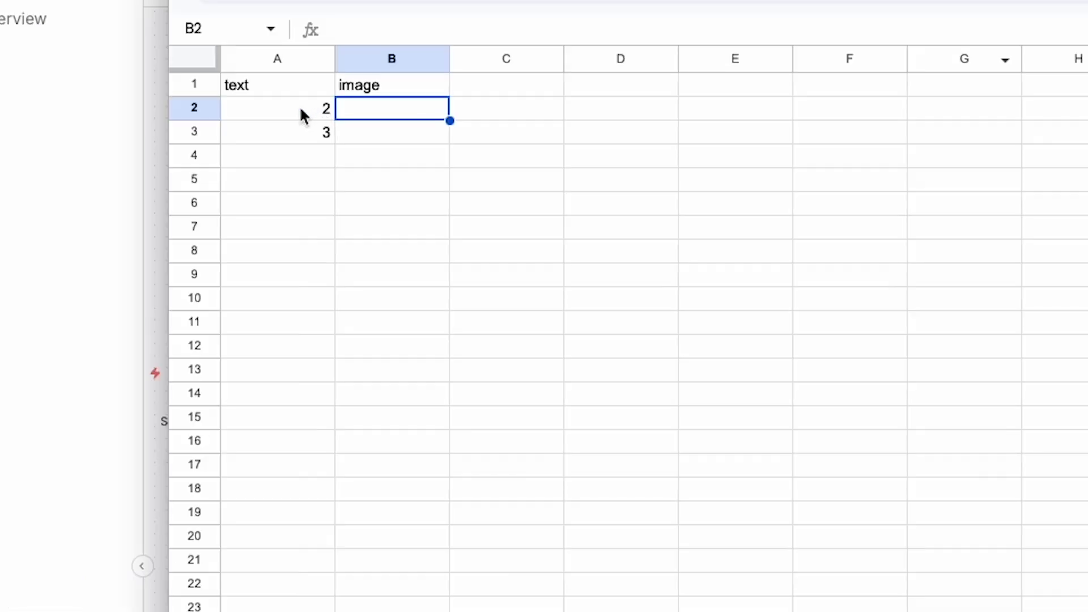
Check the rows in the Google Sheet's text and image columns after the run, and return to the n8n workflow.
click(305, 147)
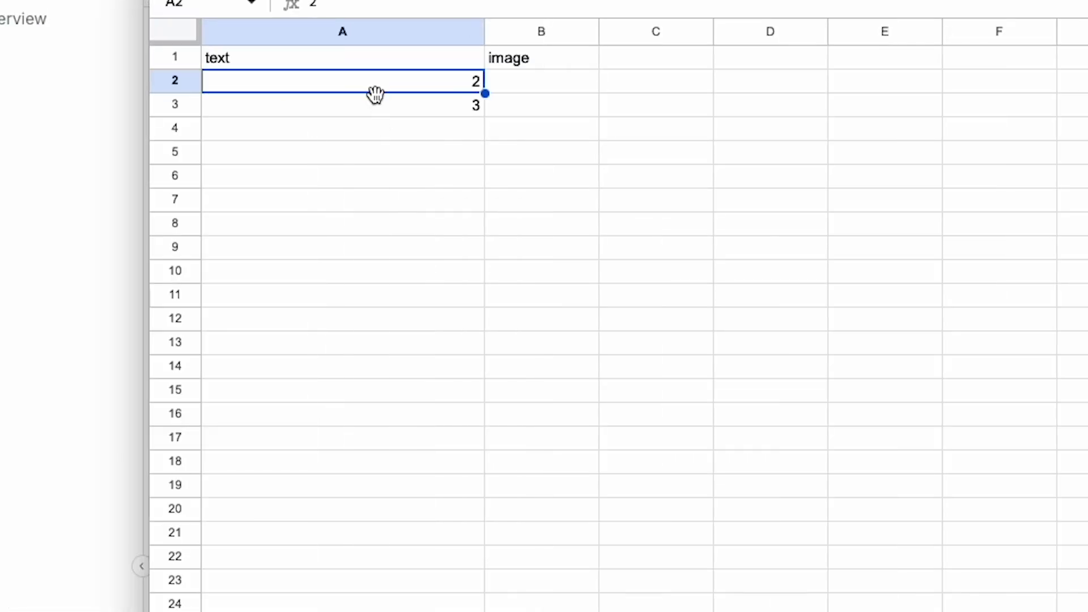
drag(374, 92, 386, 318)
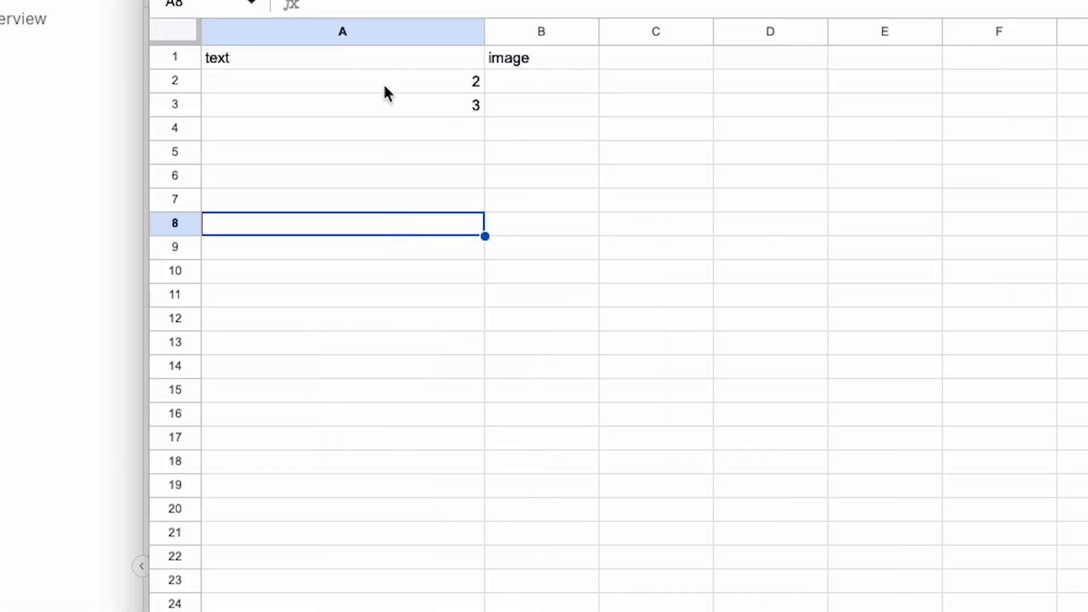
drag(384, 85, 434, 361)
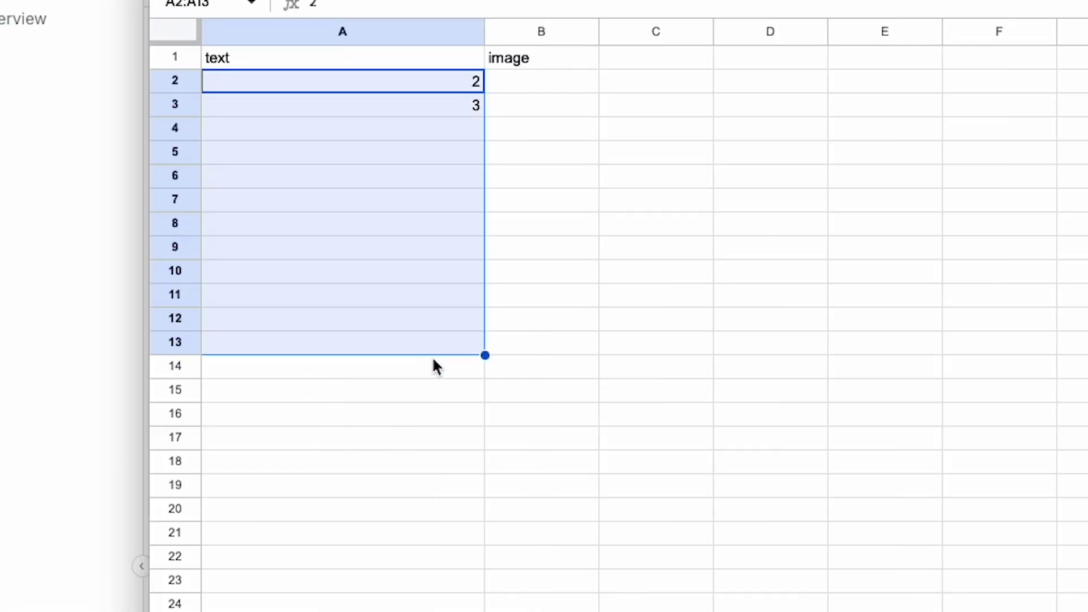
click(430, 158)
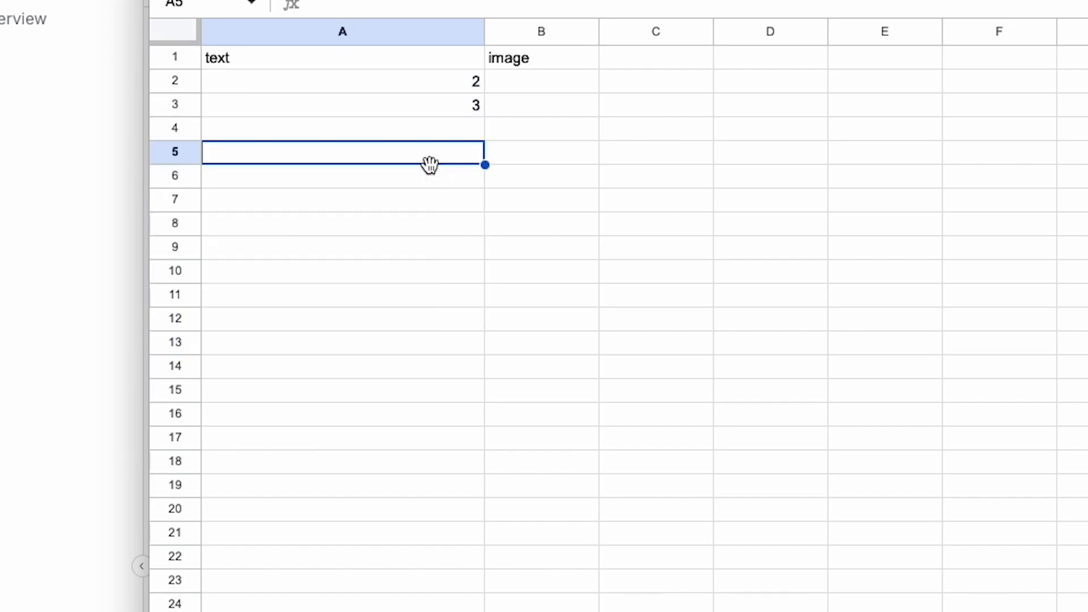
drag(377, 80, 360, 314)
click(377, 85)
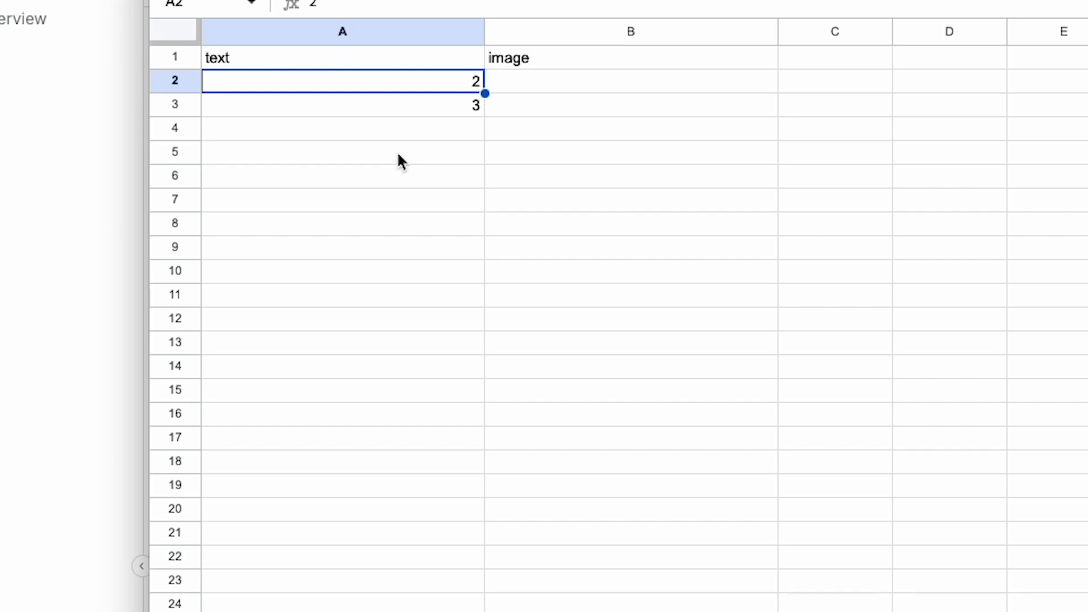
click(344, 111)
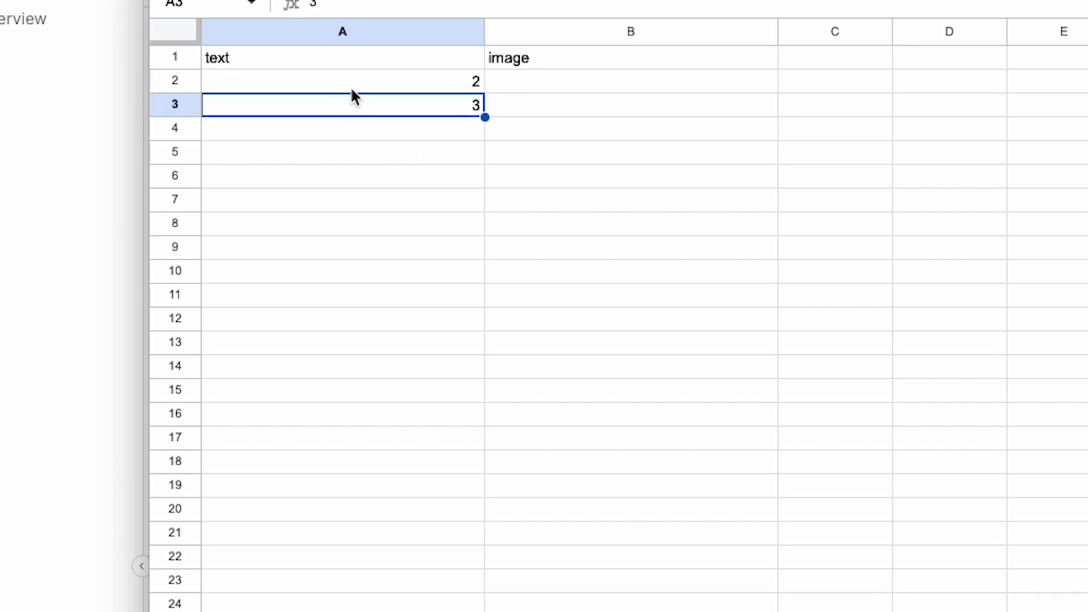
drag(351, 86, 1074, 96)
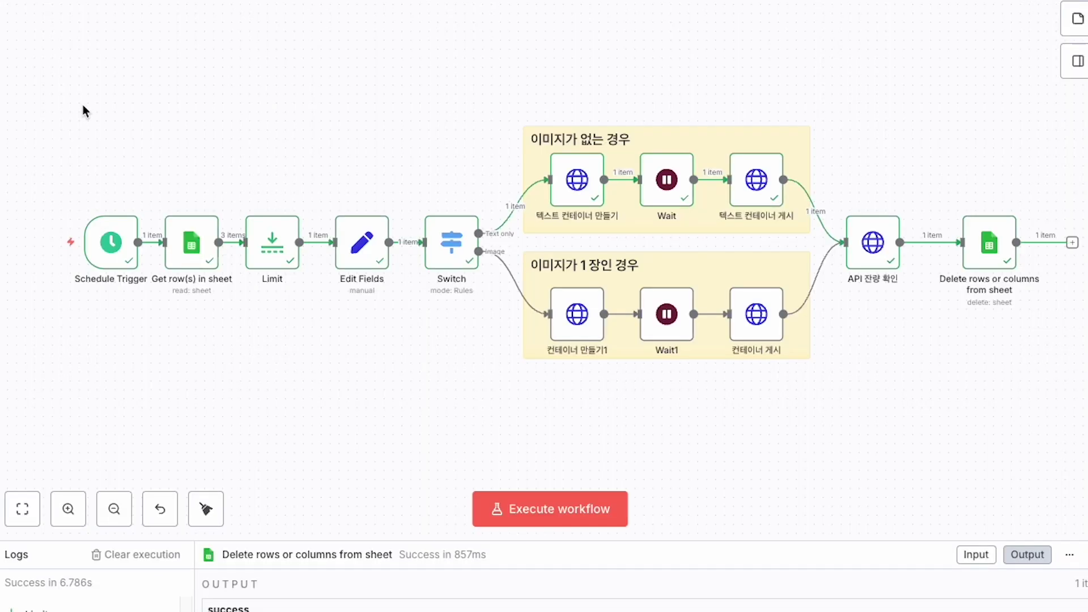